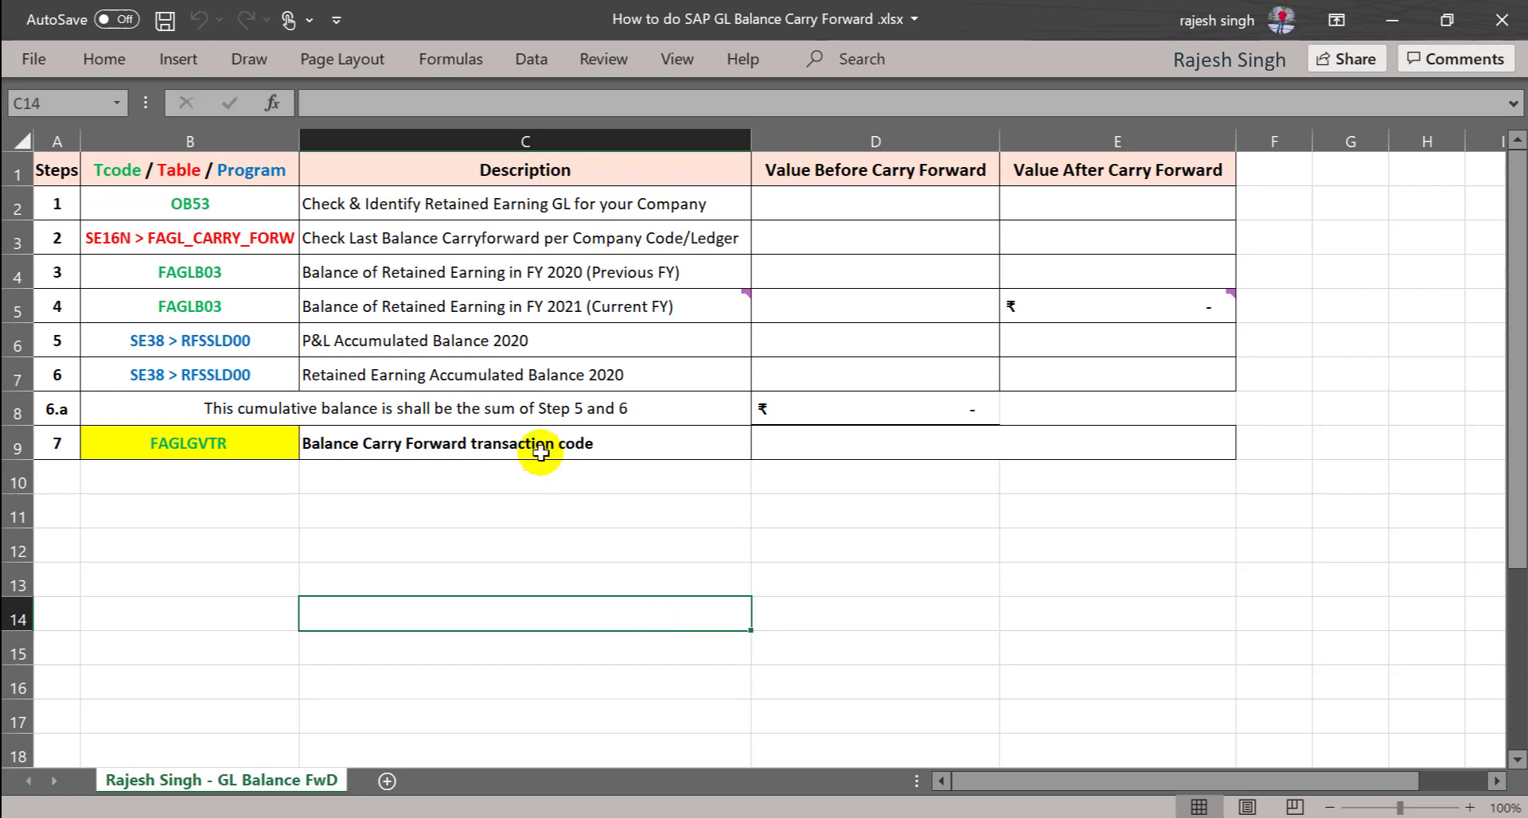
Copy the OB53 transaction code from step 1 of the worksheet, switch to SAP and run it.
click(434, 207)
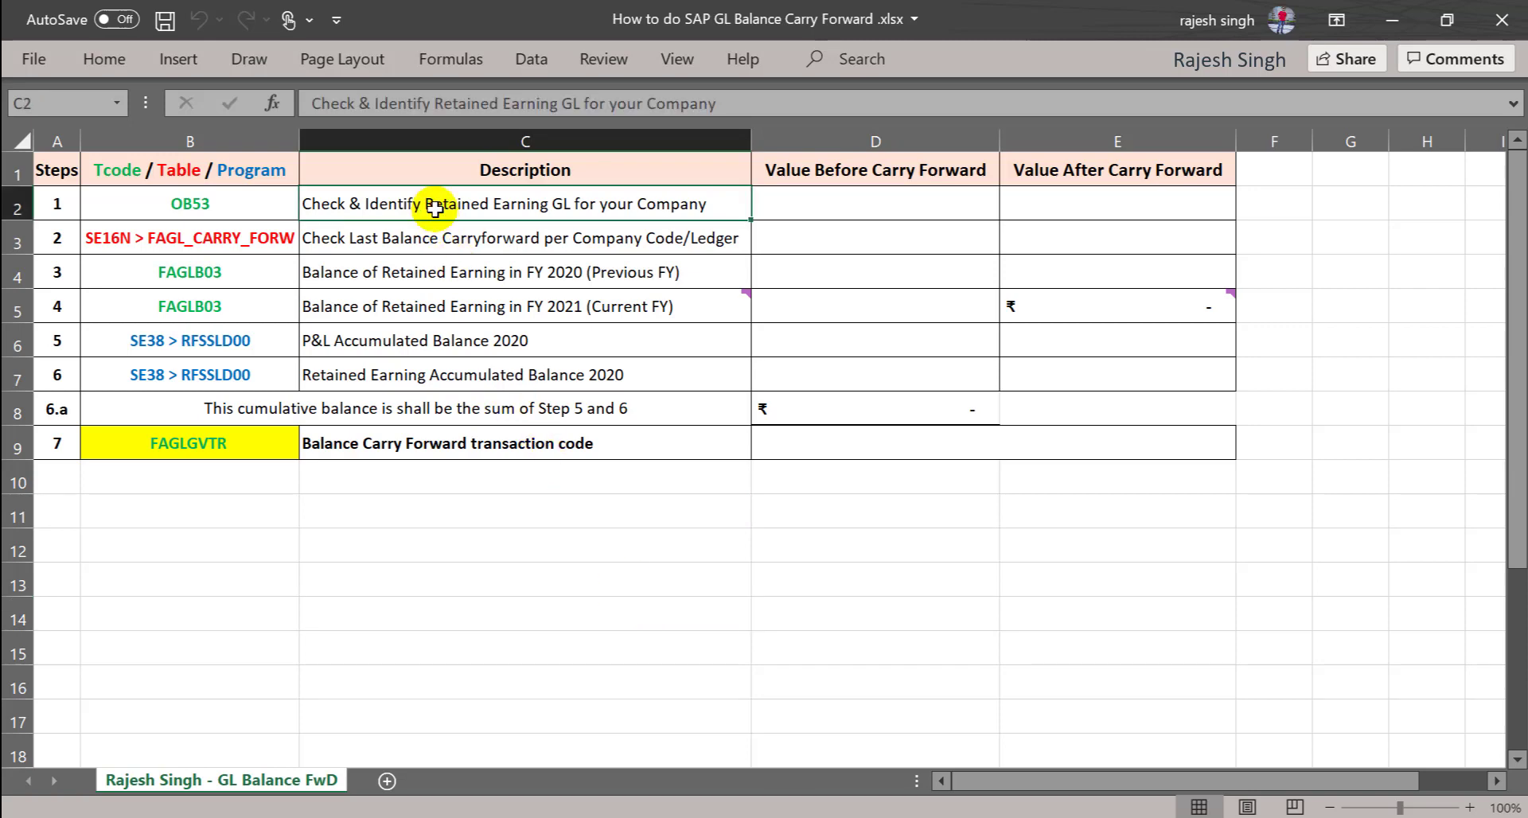
key(Left)
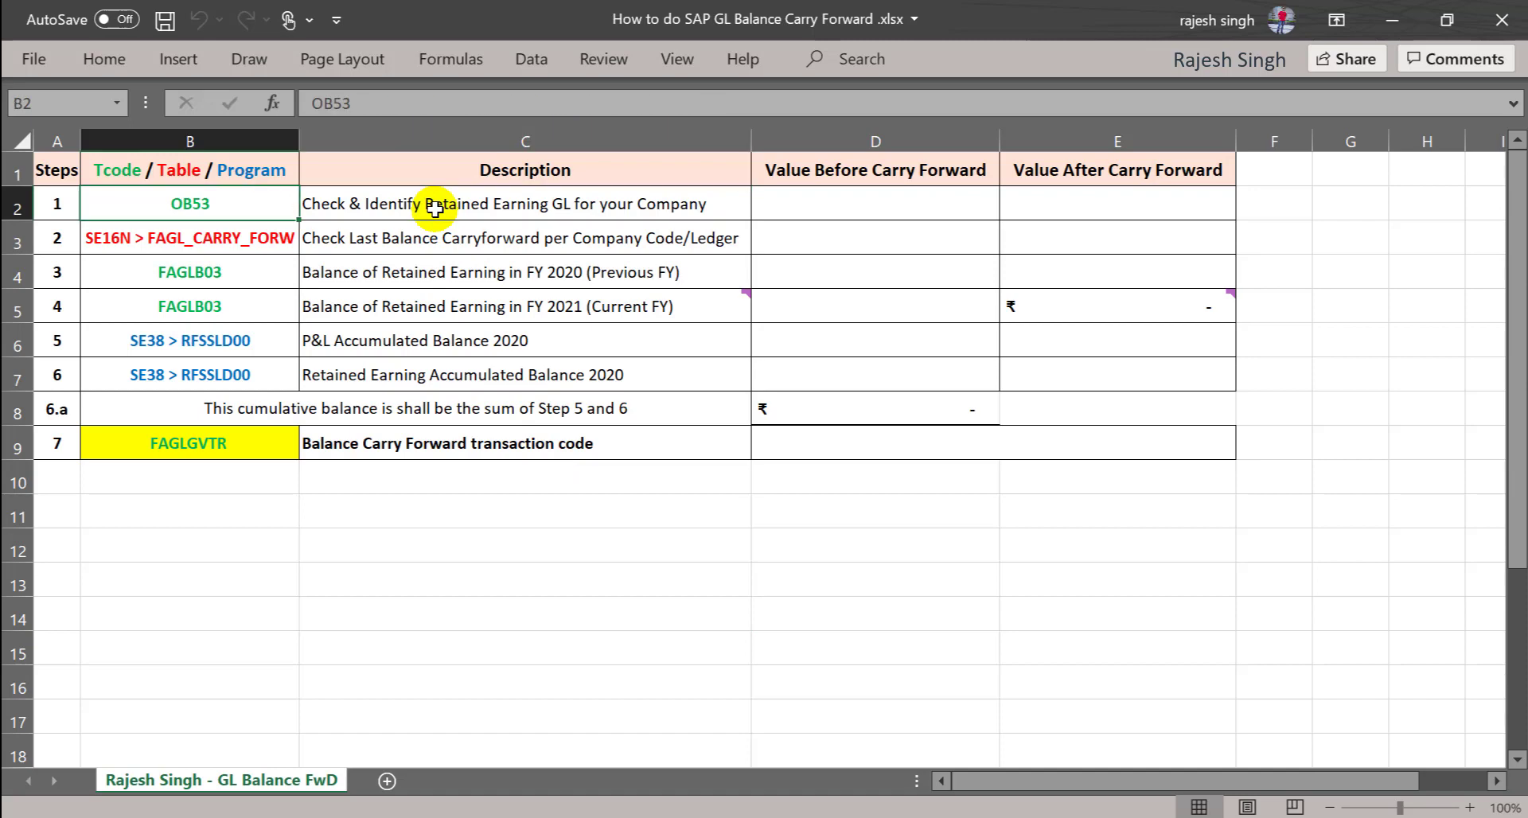
key(ctrl+c)
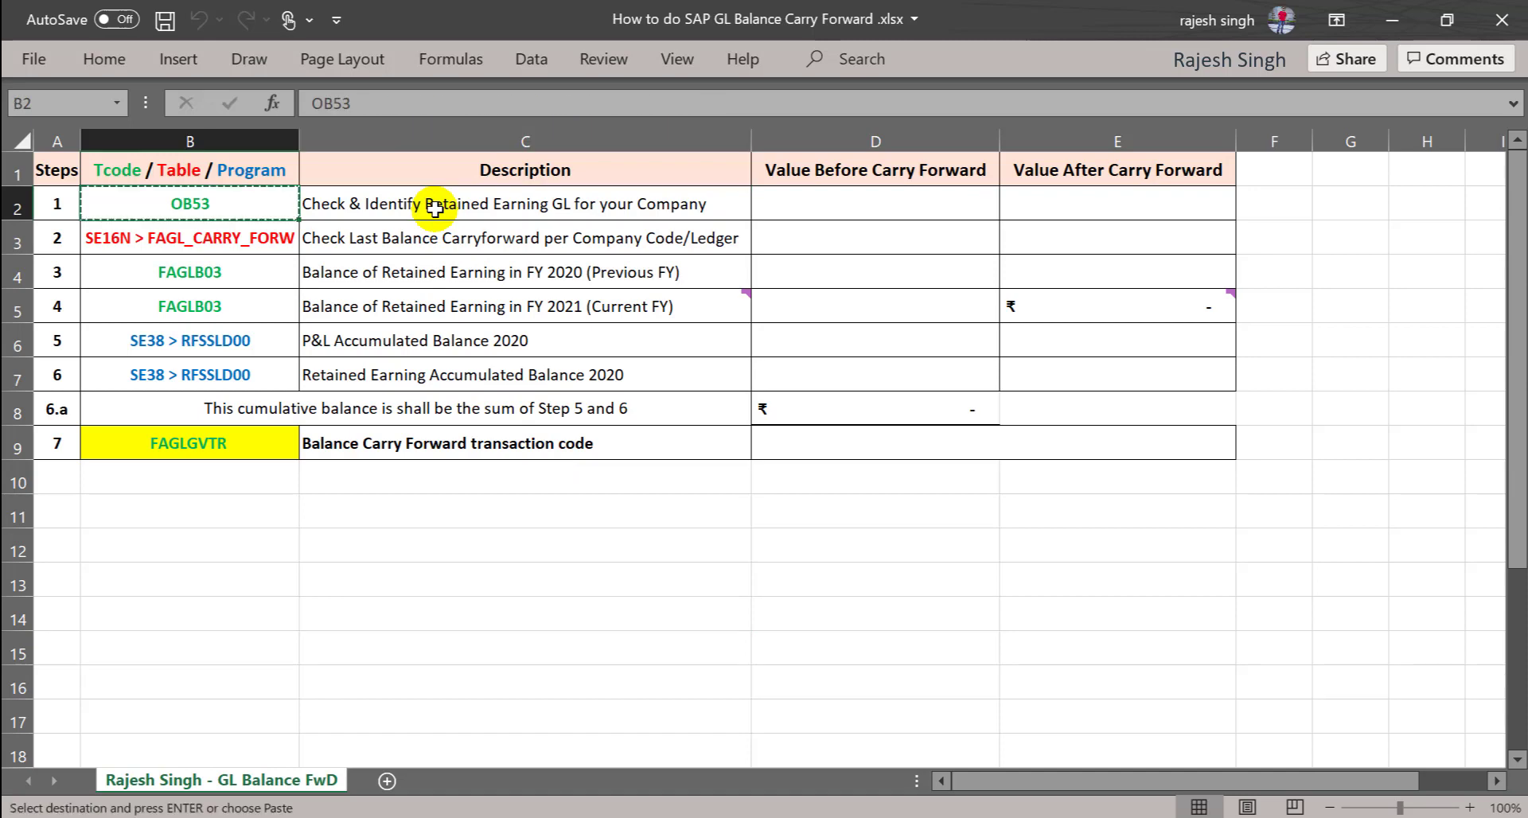
key(alt+Tab)
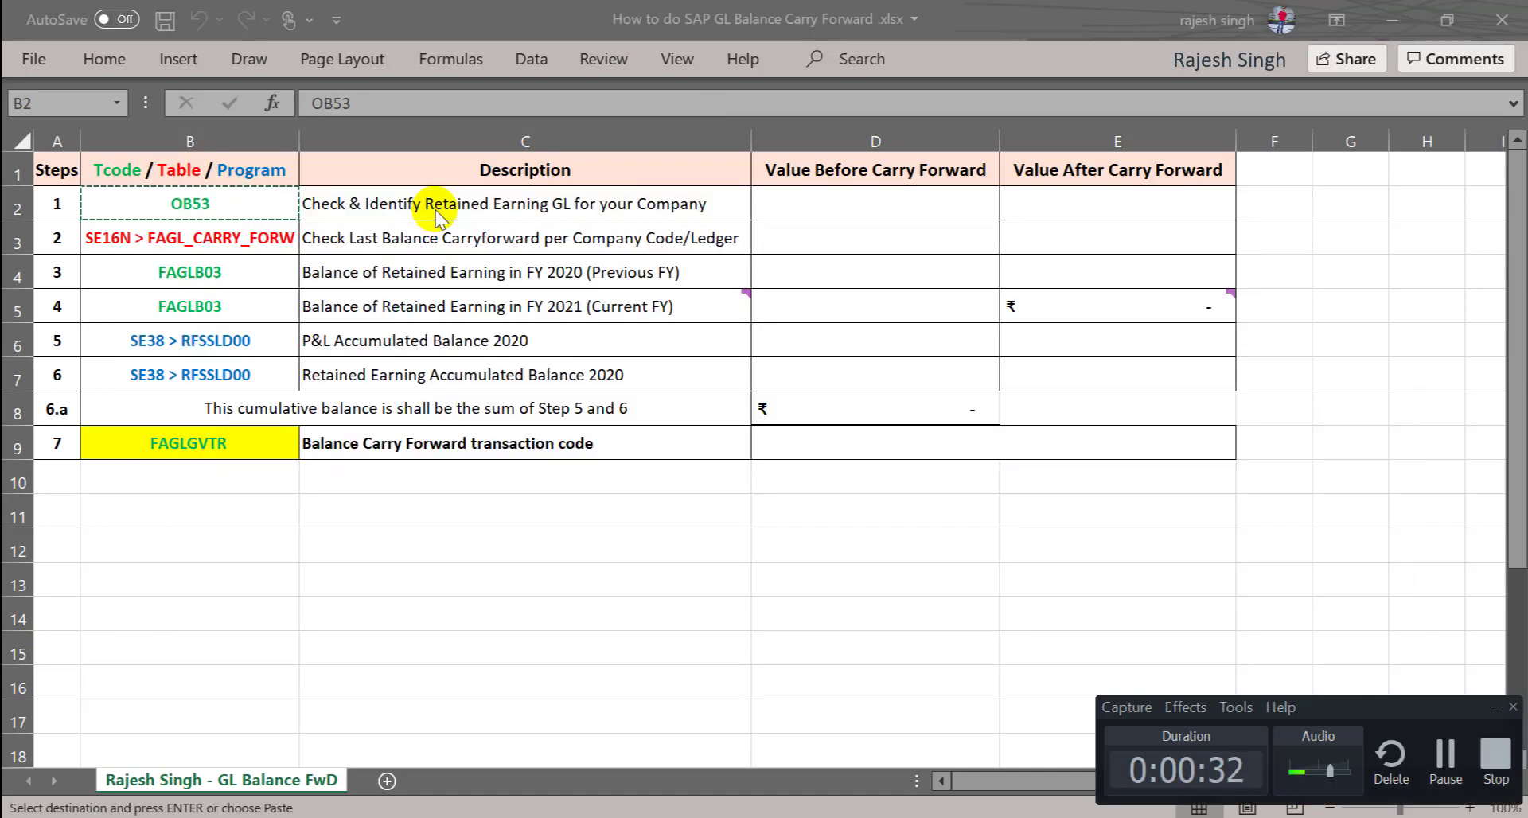
key(alt+Tab)
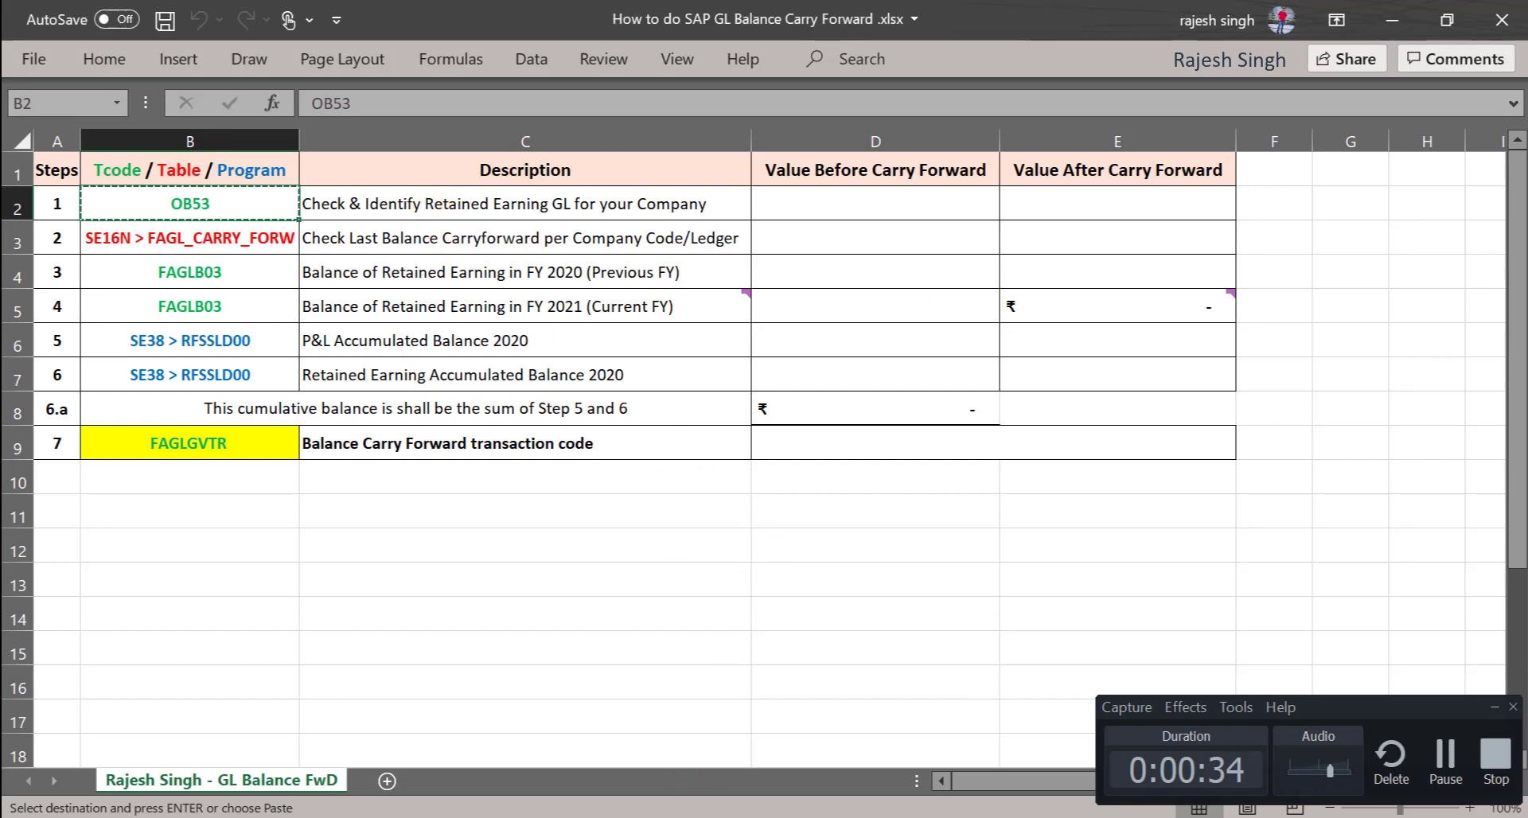
click(570, 764)
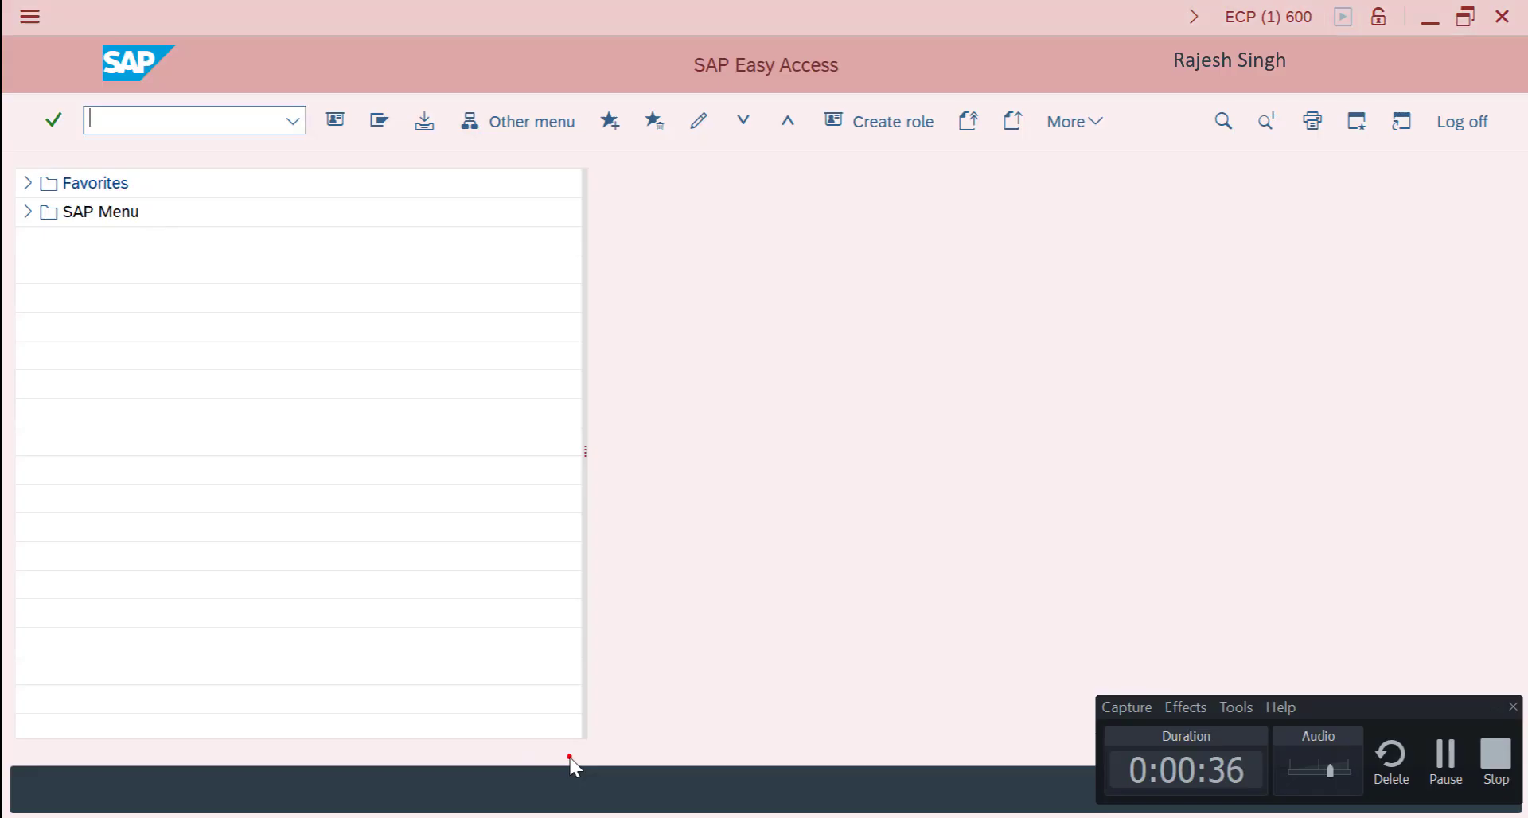
click(202, 125)
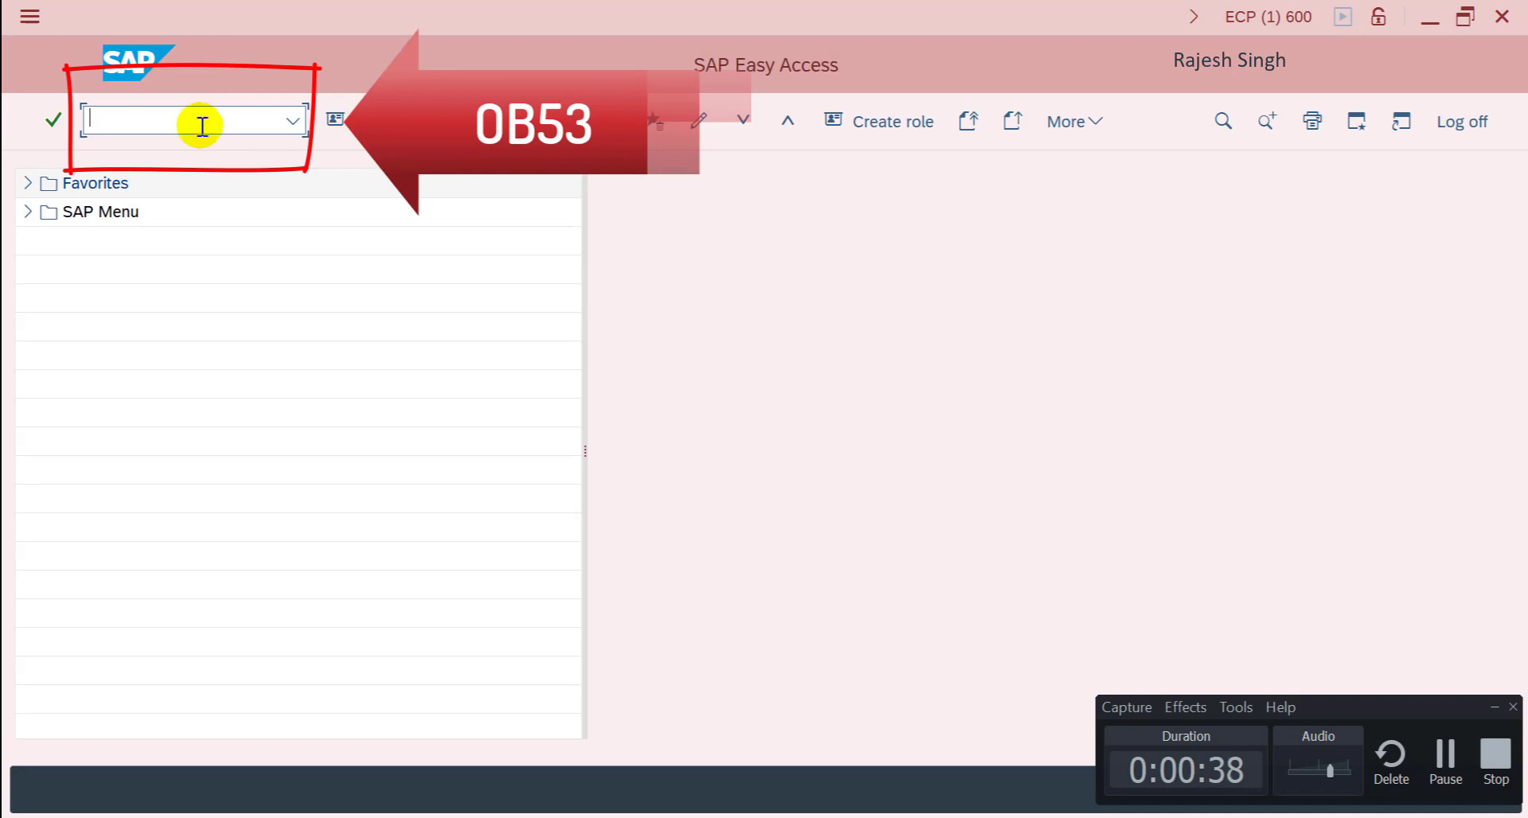
key(Return)
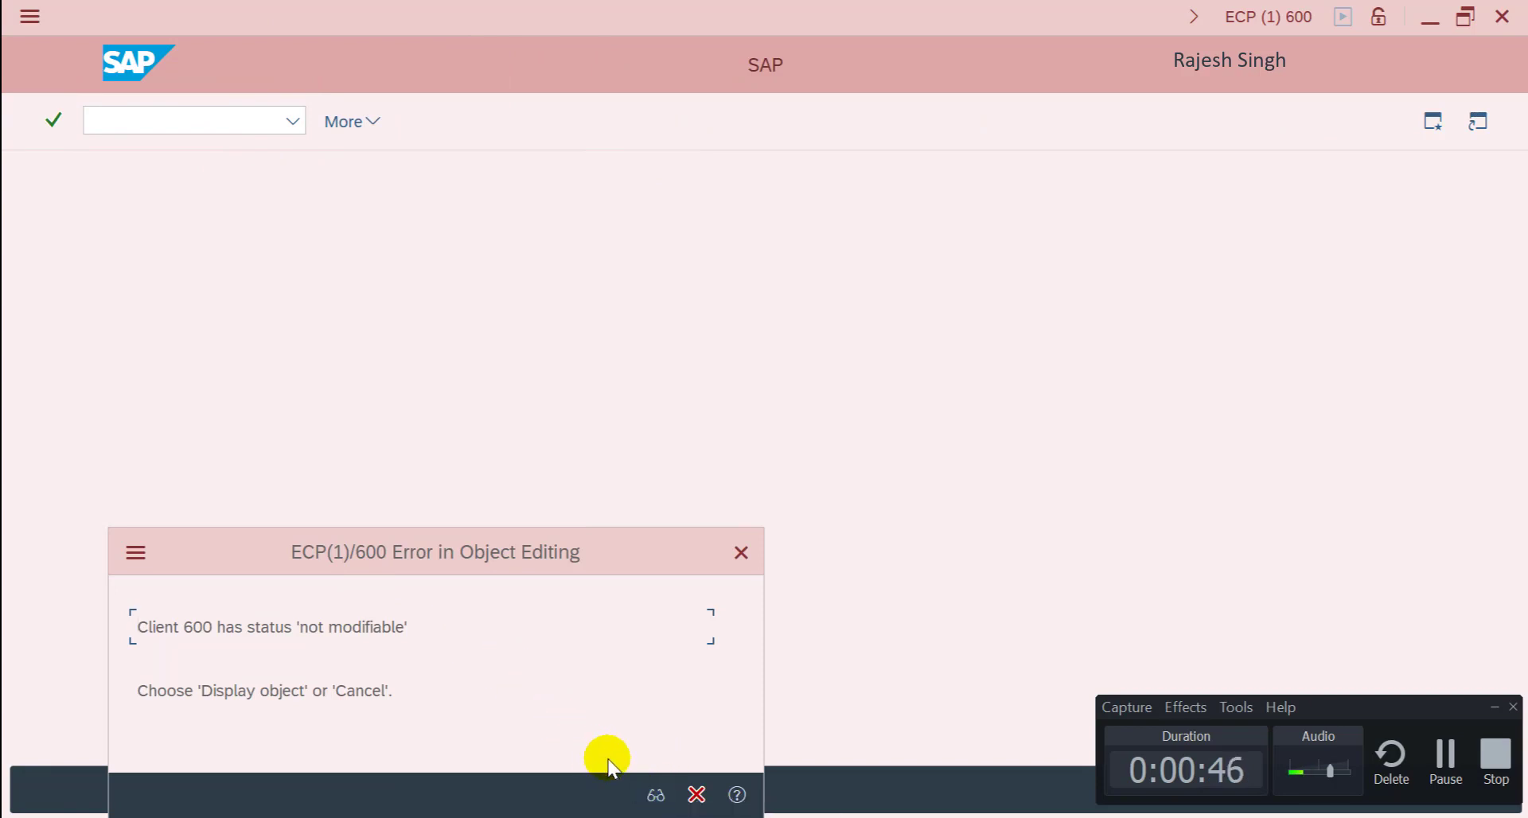
Open the balance carried forward account configuration in display mode for chart of accounts SMGR.
click(655, 796)
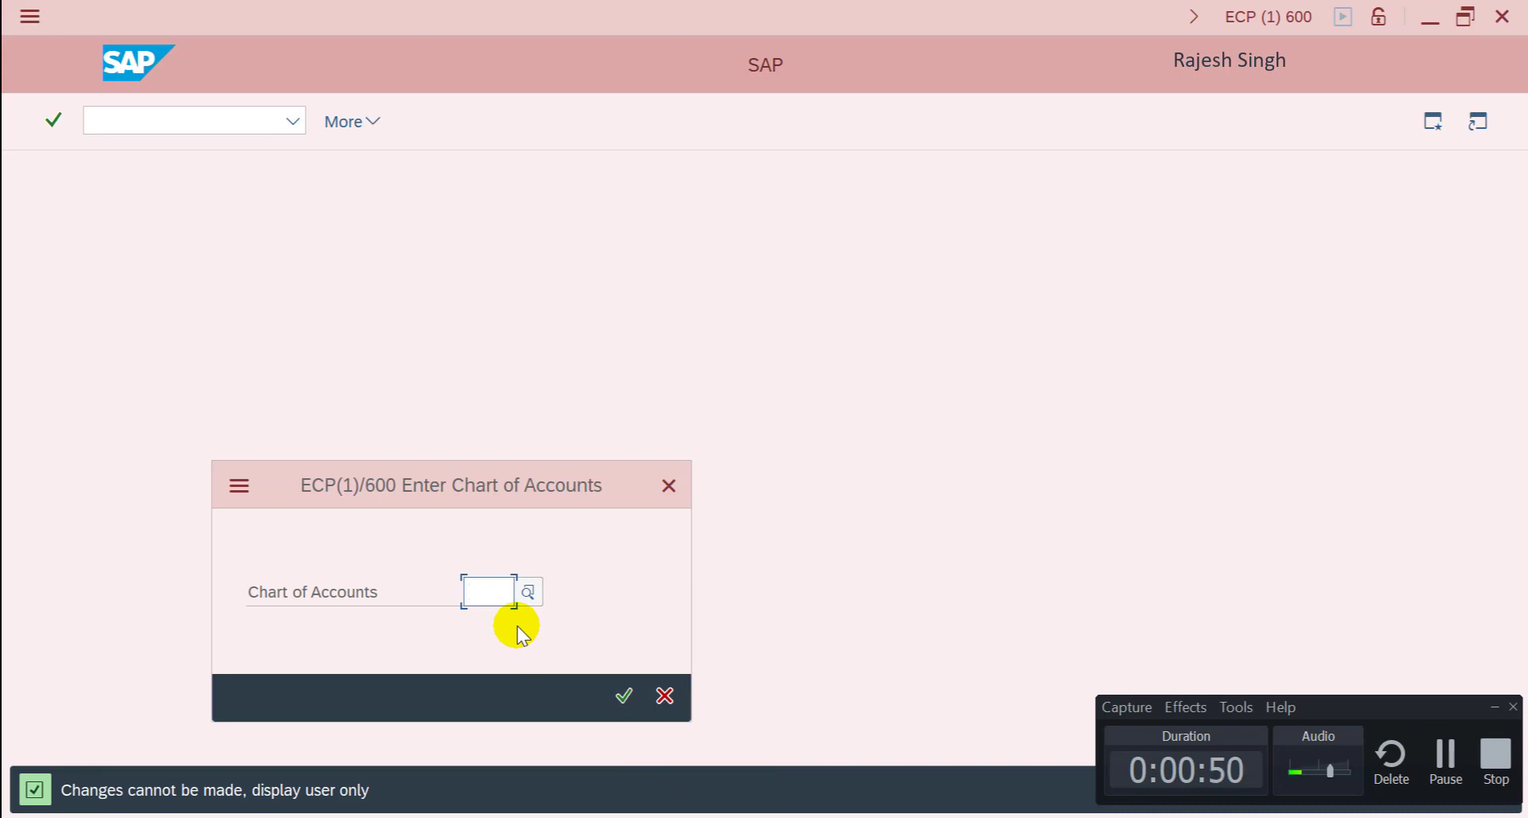
text(s)
text(mgr)
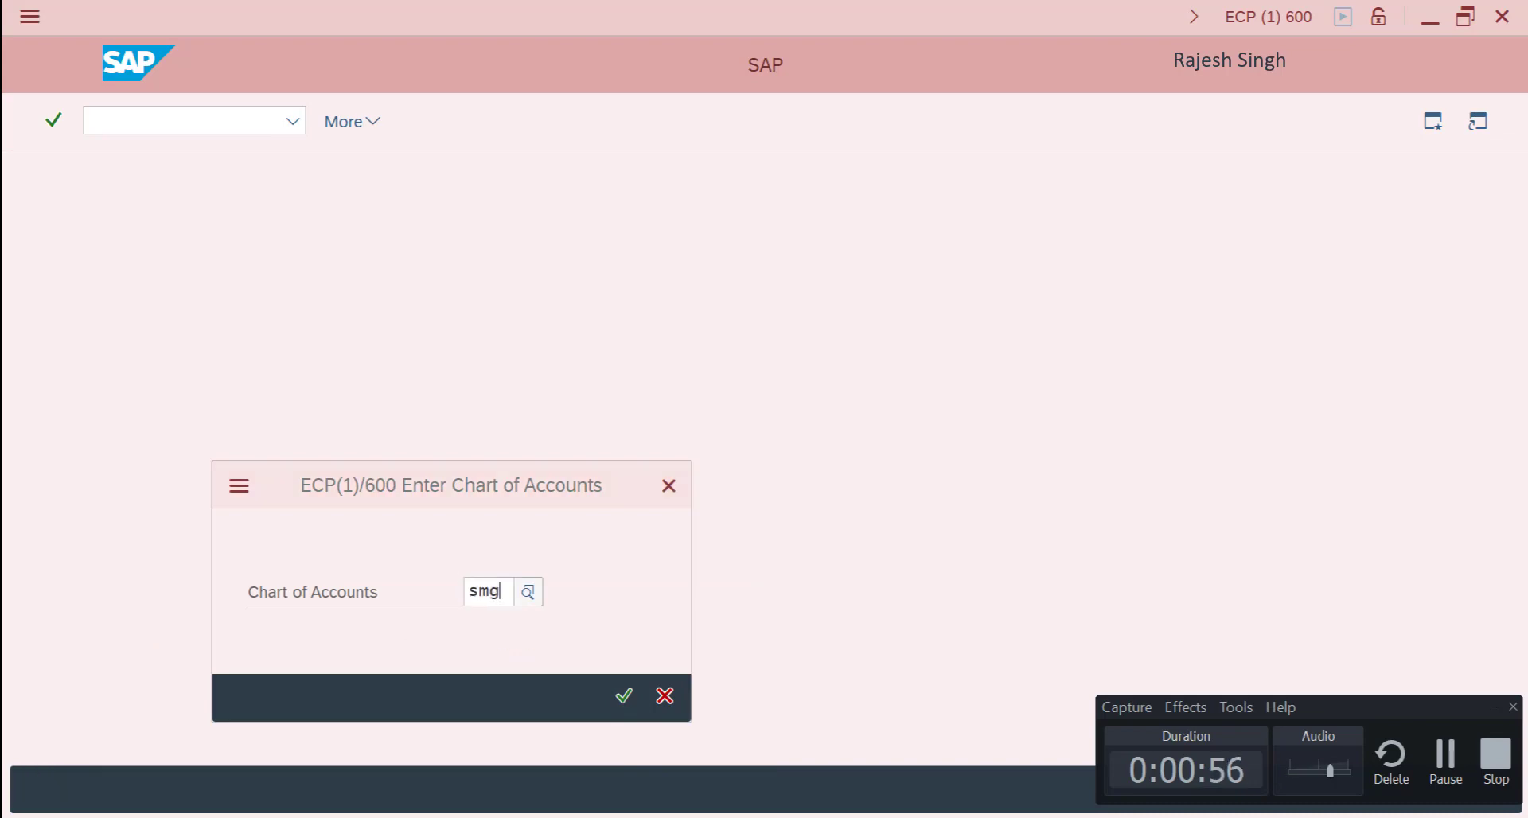
key(Return)
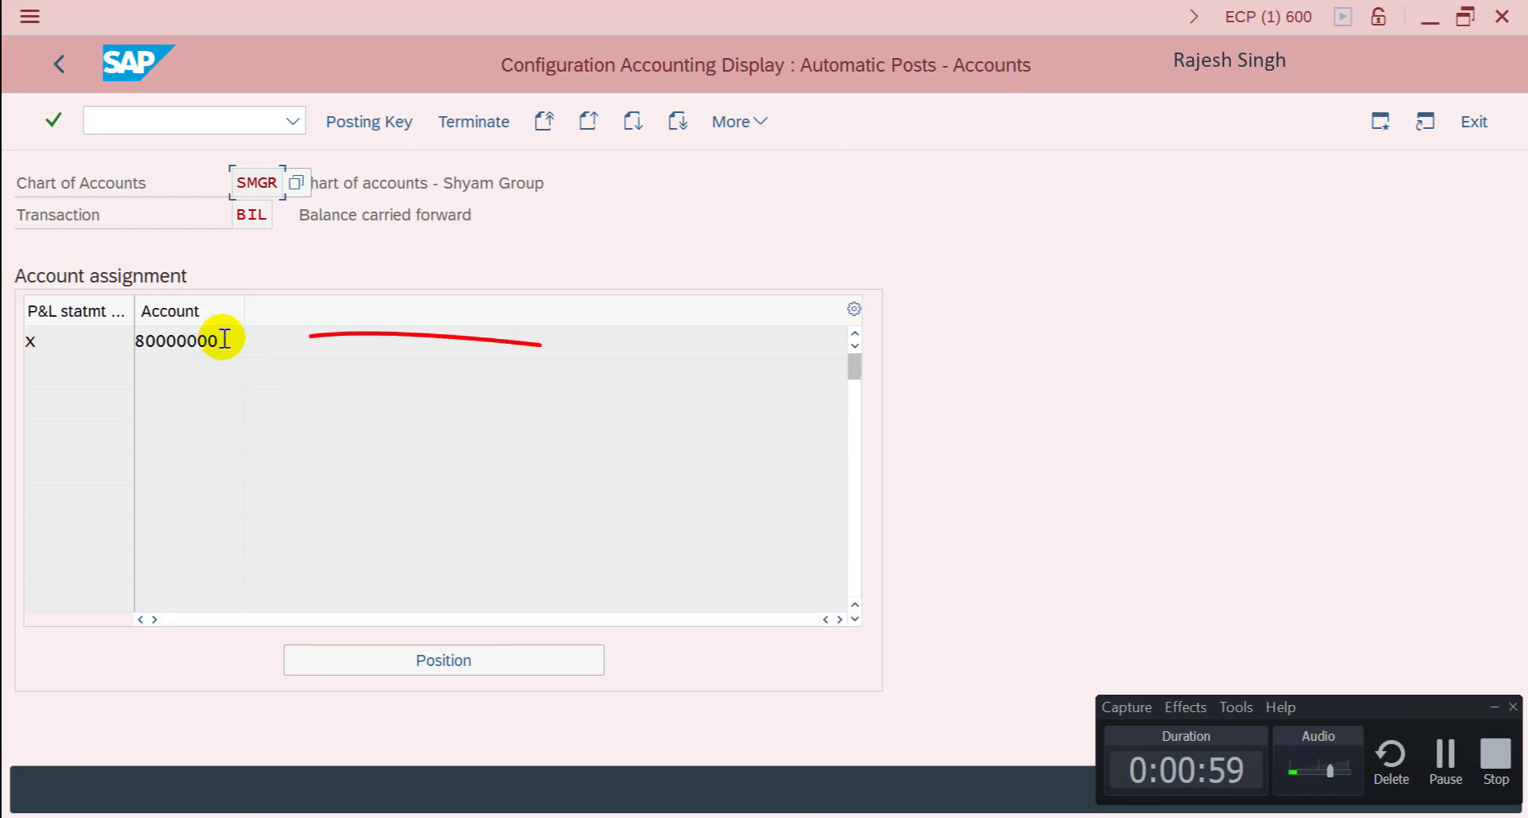
Copy the retained earnings G/L account from SAP into cells D2 and E2 of the Excel checklist.
drag(221, 340, 133, 340)
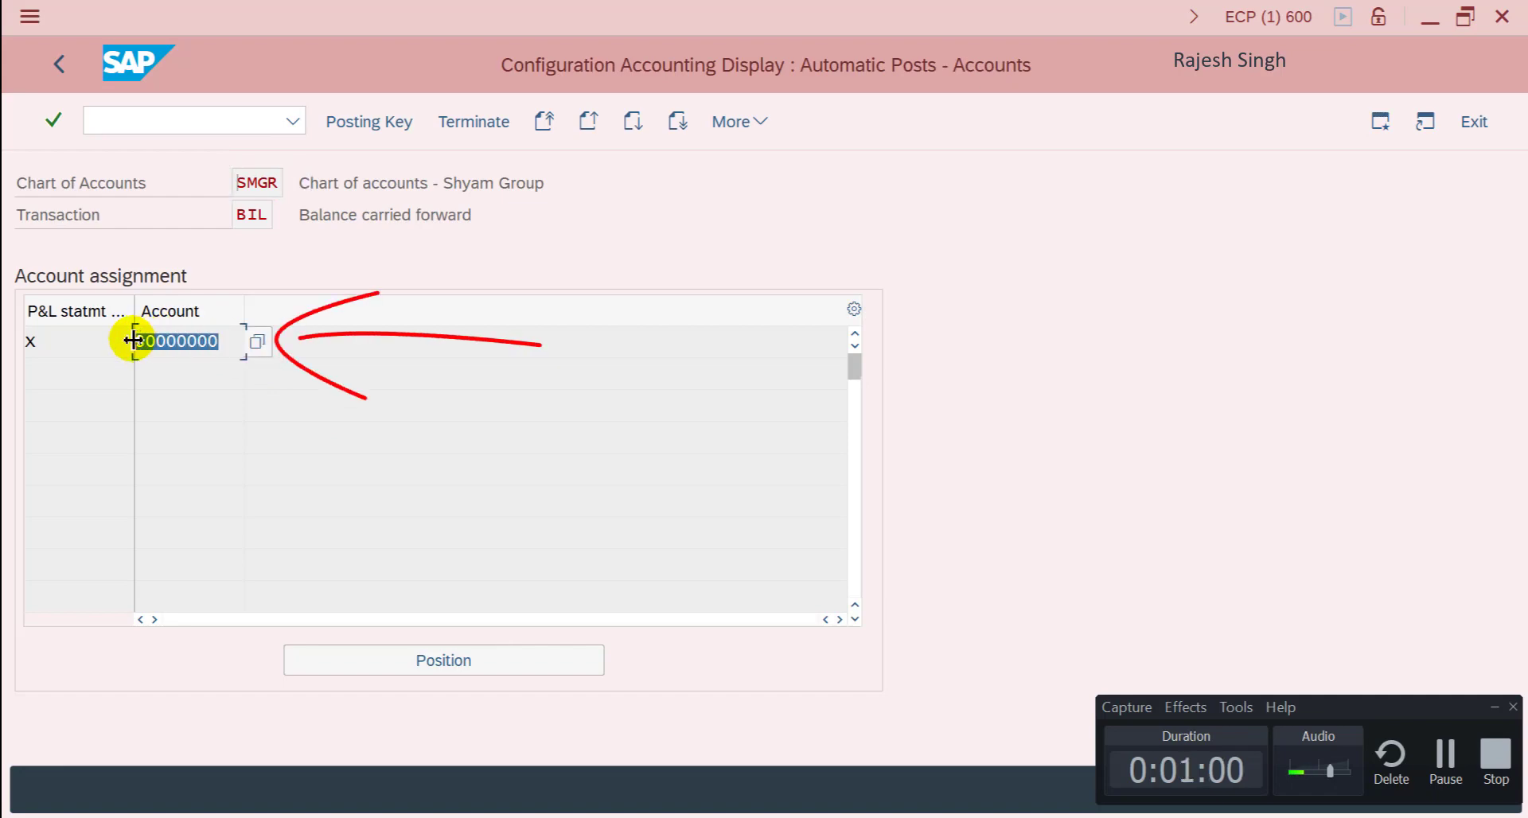
click(273, 446)
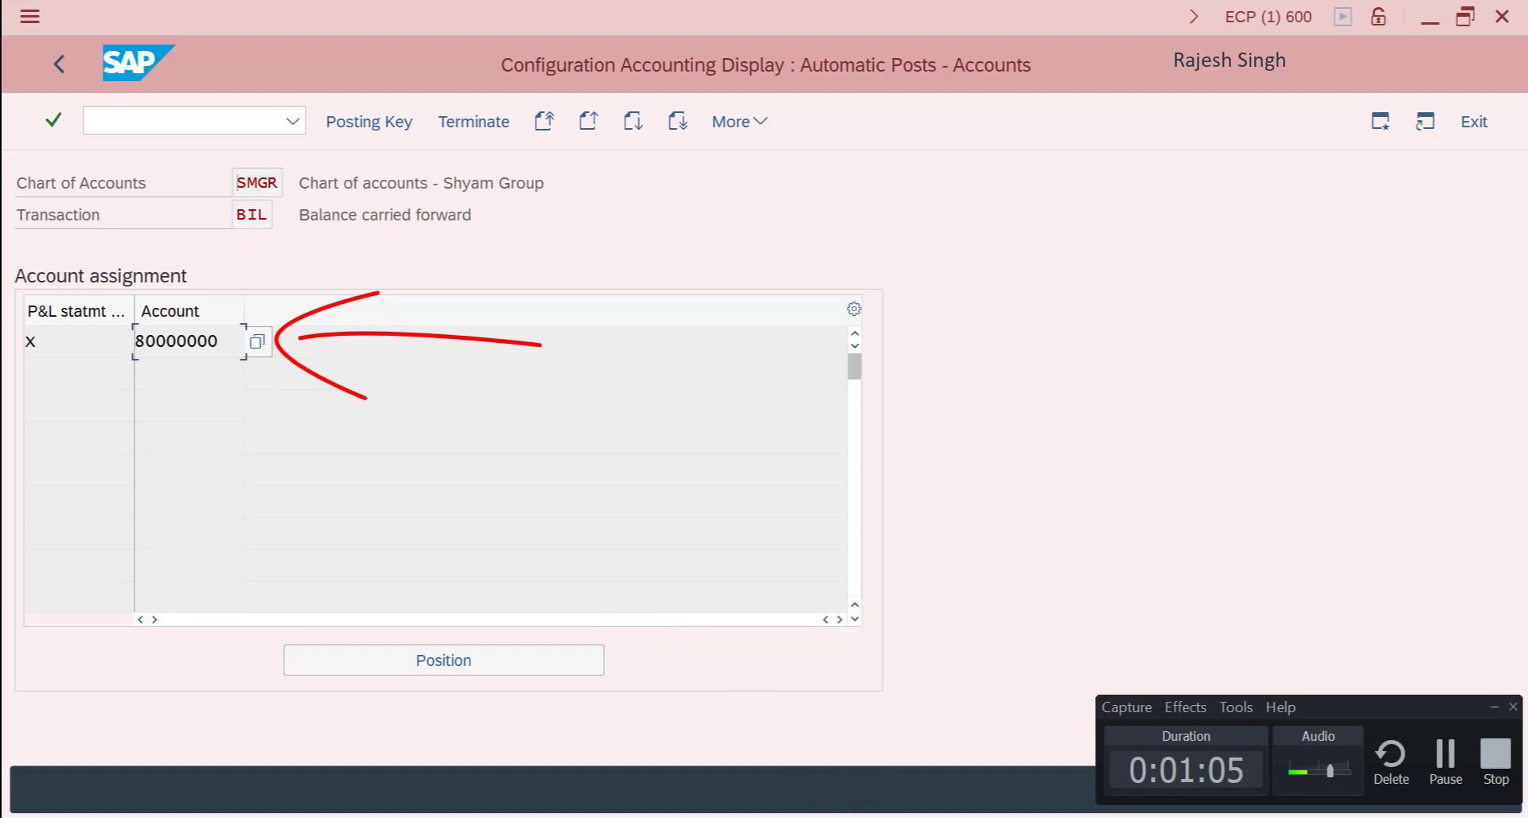
key(alt+Tab)
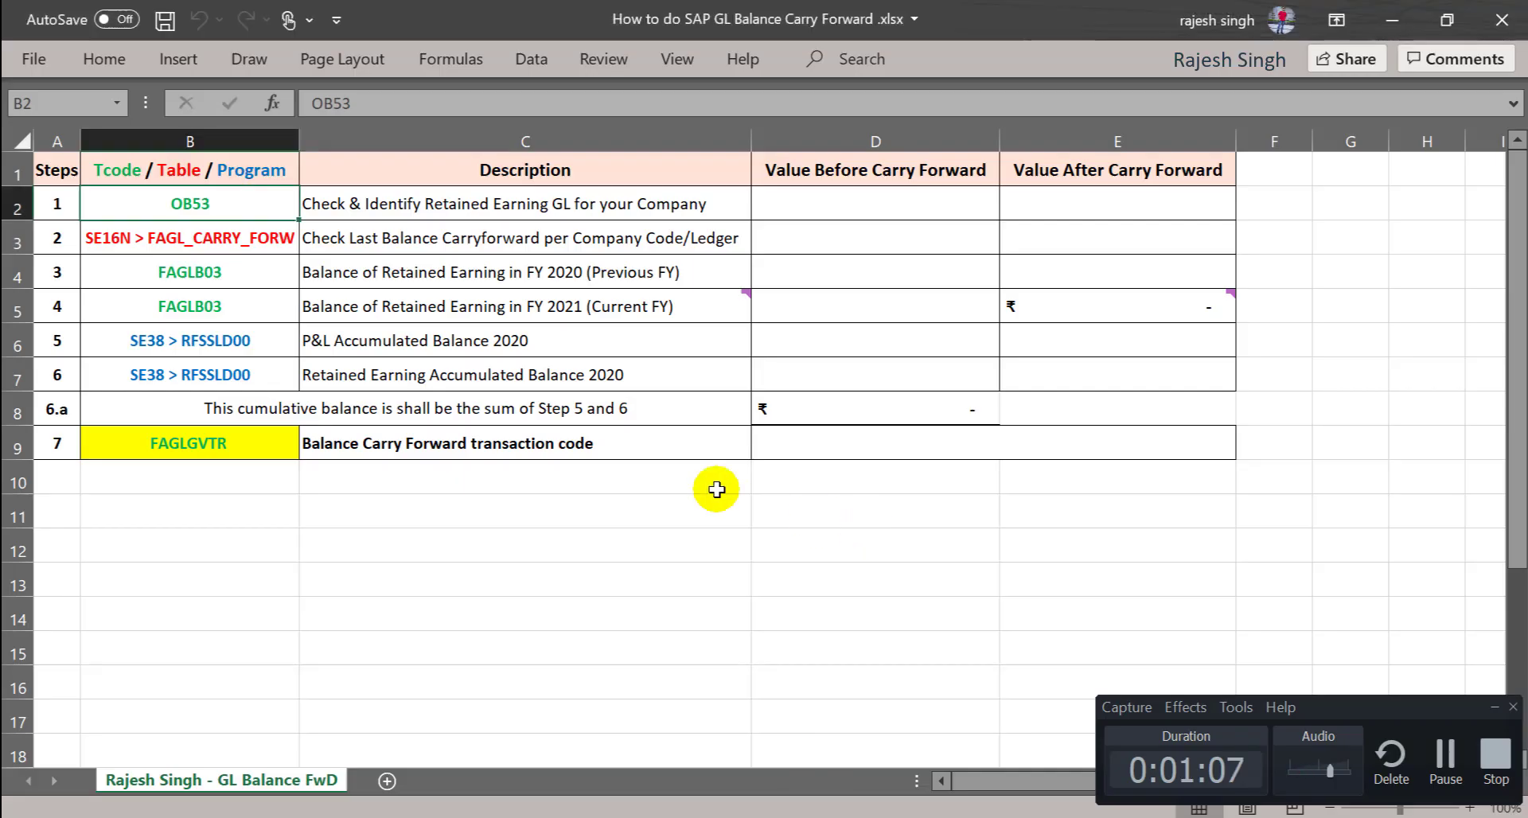
click(839, 209)
key(ctrl+v)
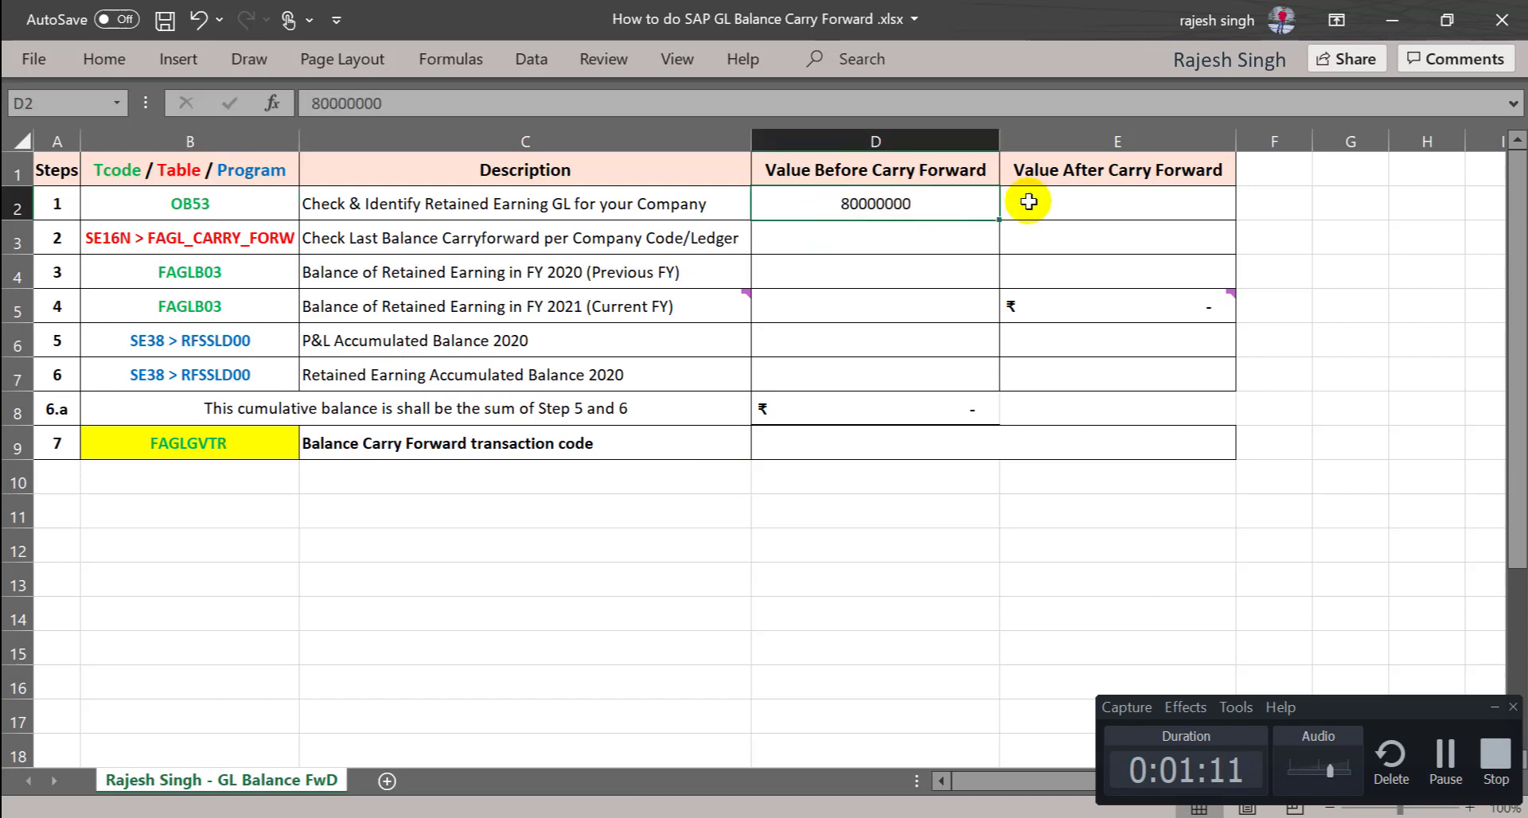
click(1055, 205)
key(ctrl+v)
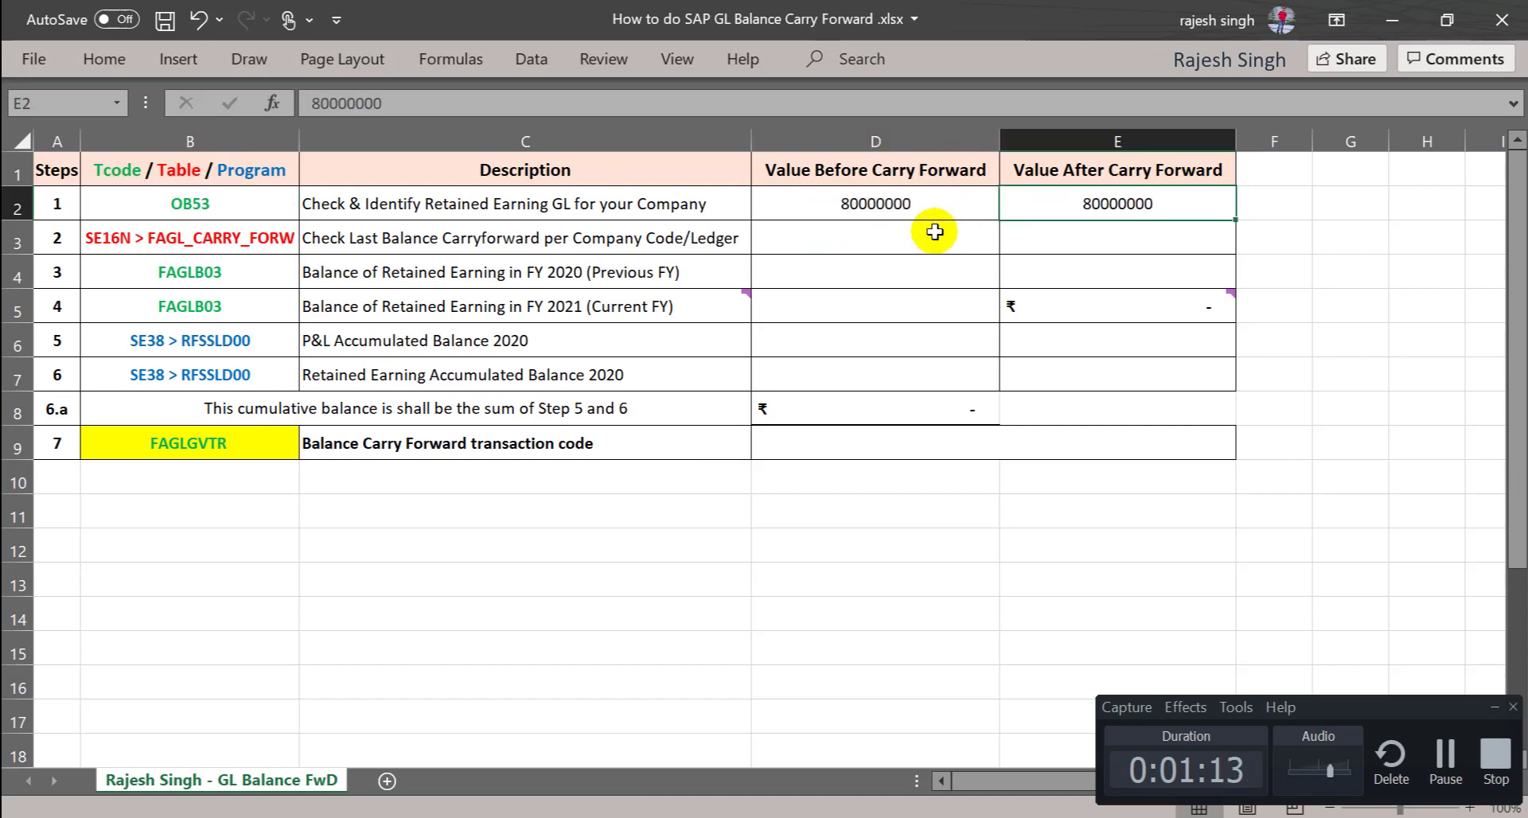
Check the step 2 table reference in cell B3, switch back to SAP and start transaction SE16N.
click(895, 241)
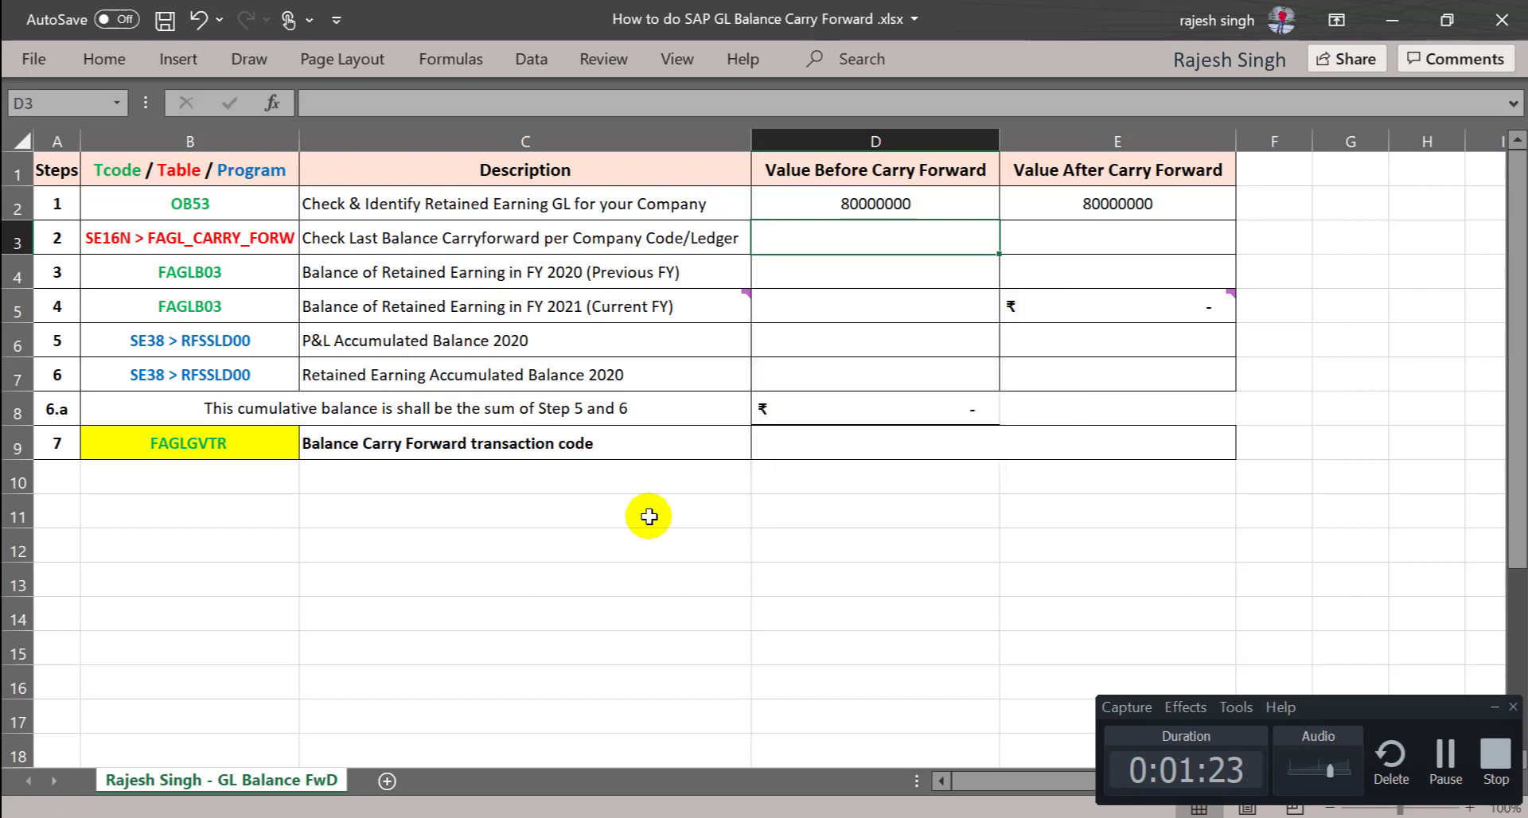
click(171, 245)
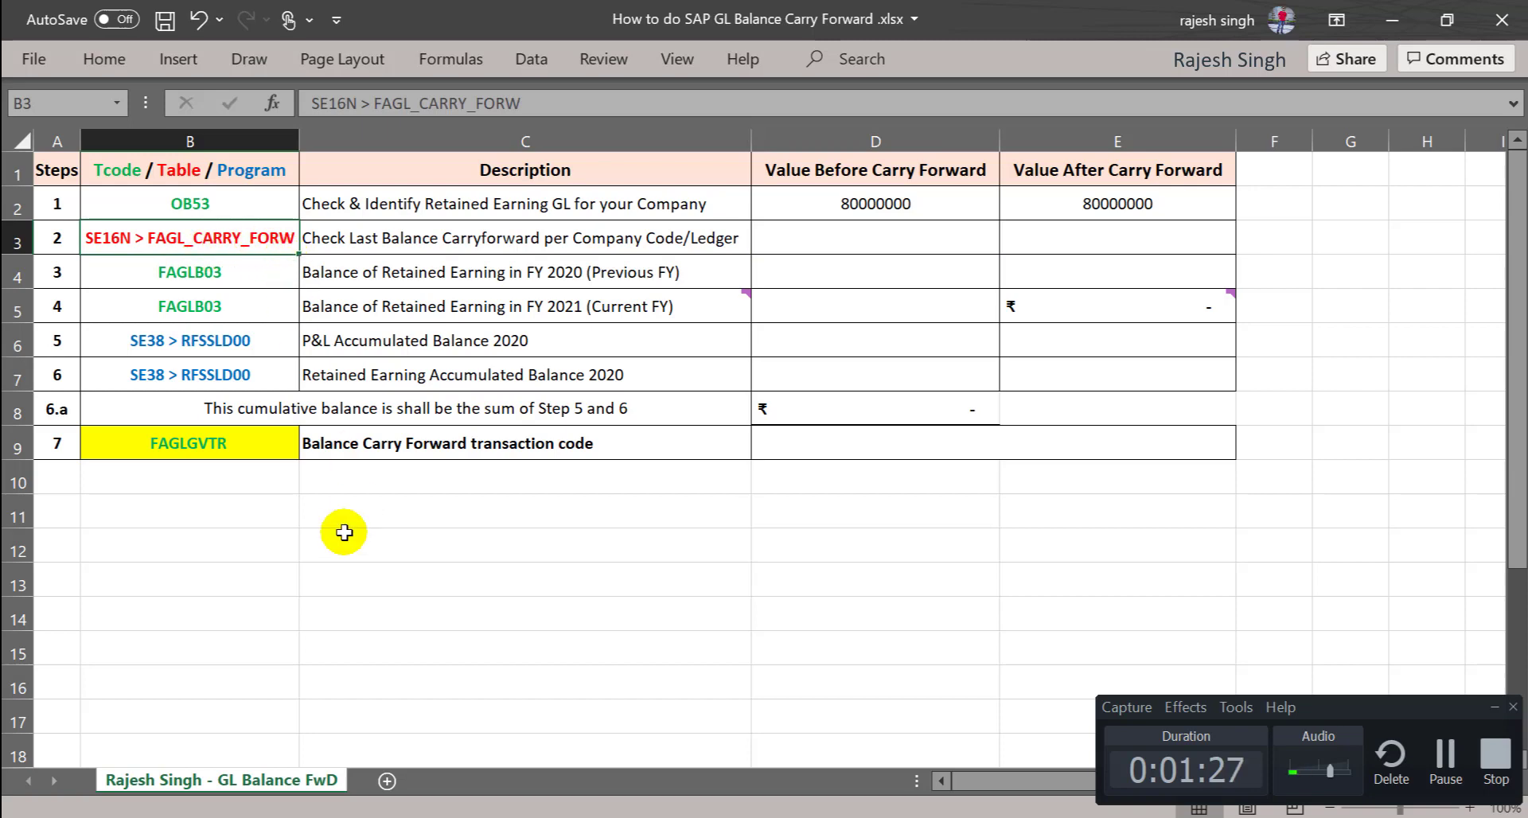
key(alt+Tab)
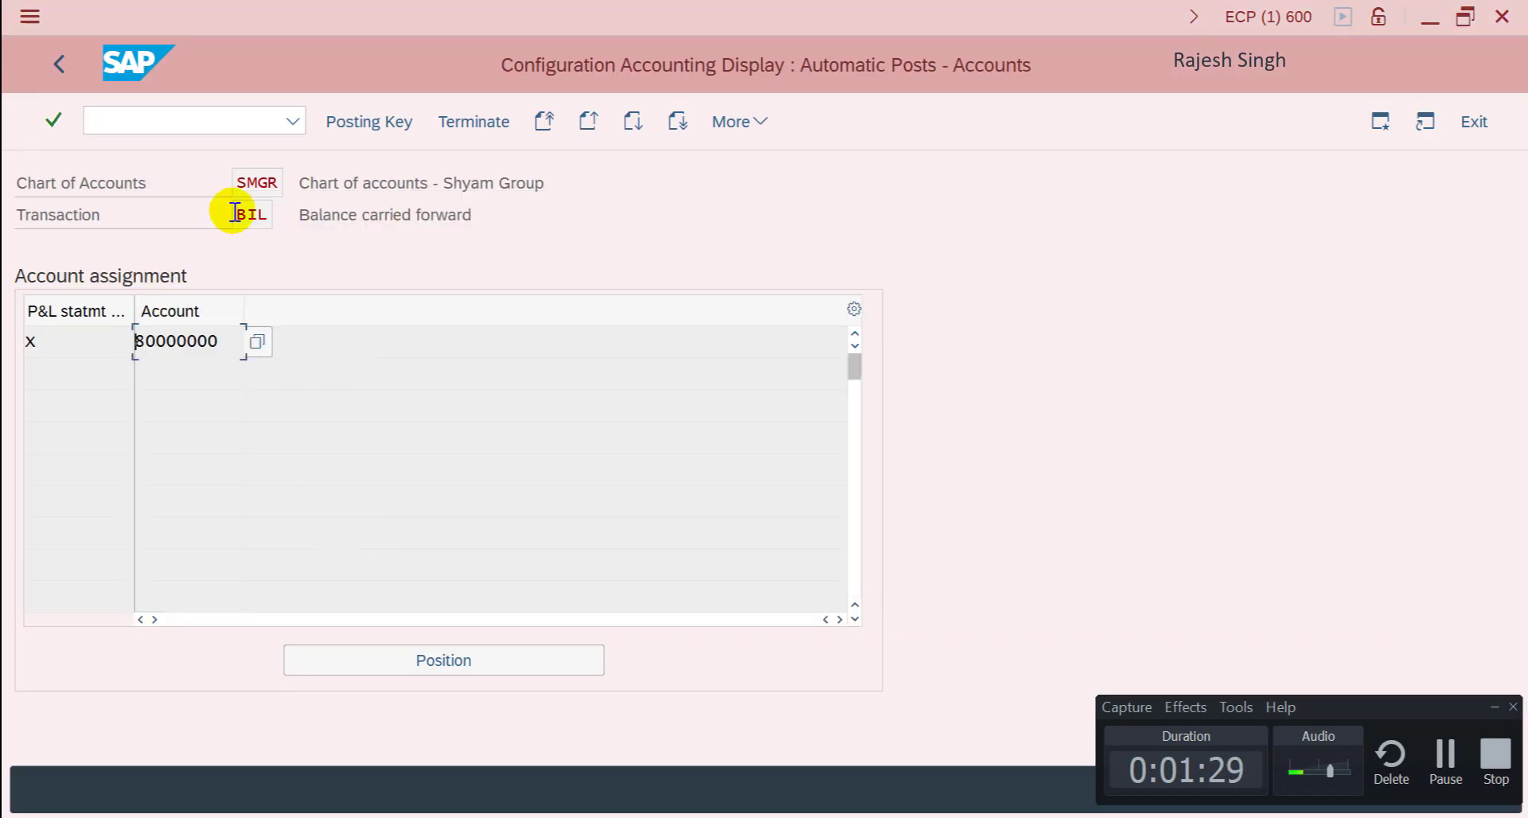
key(F3)
click(167, 118)
text(s)
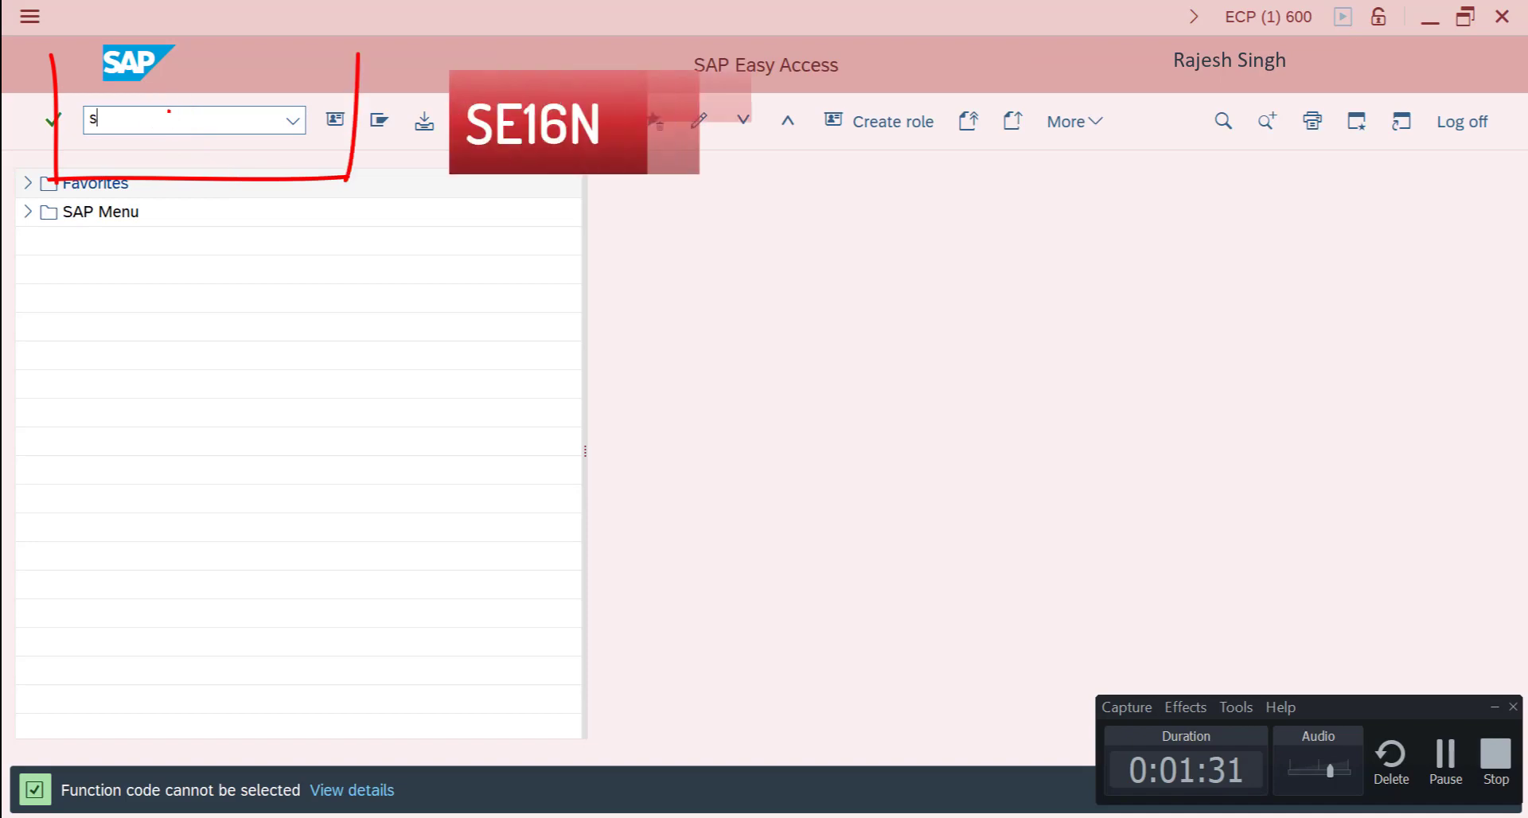
text(e16n)
key(Return)
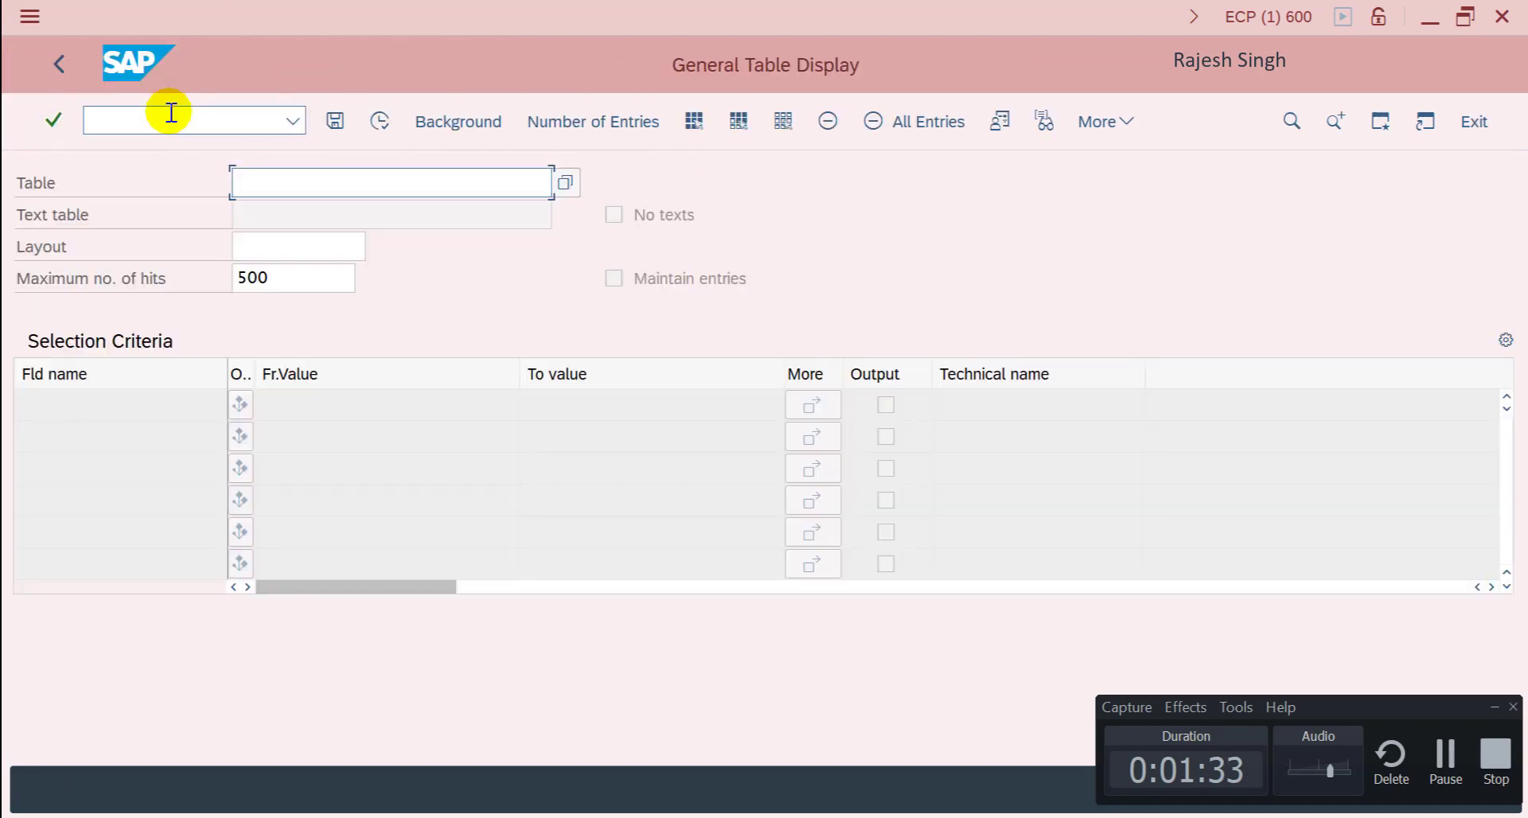
Display the entries of table FAGL_CARRY_FORW for company code SMEL and check the last carried-forward fiscal year.
key(Down)
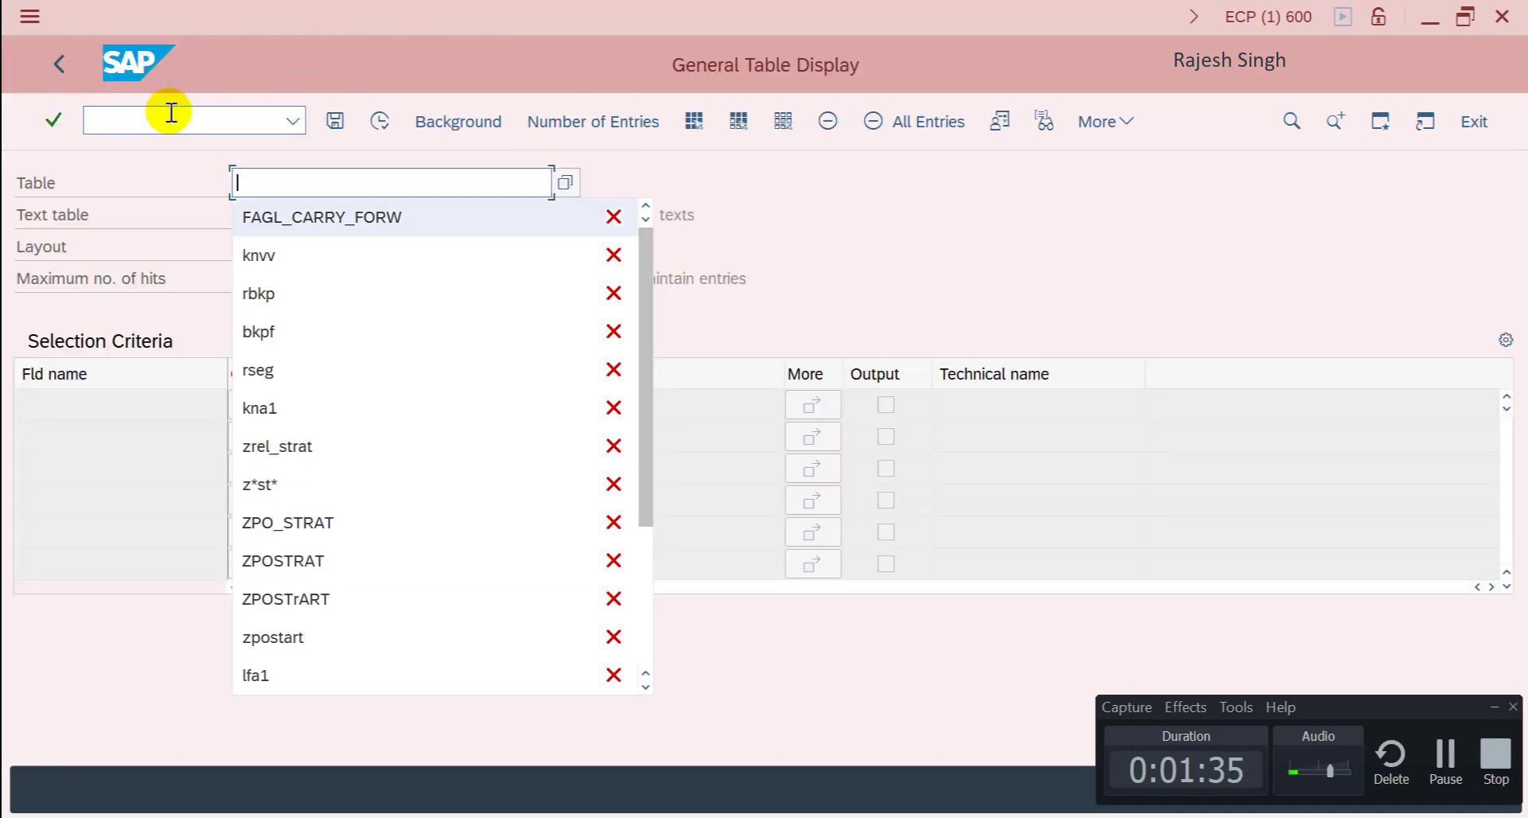
key(Return)
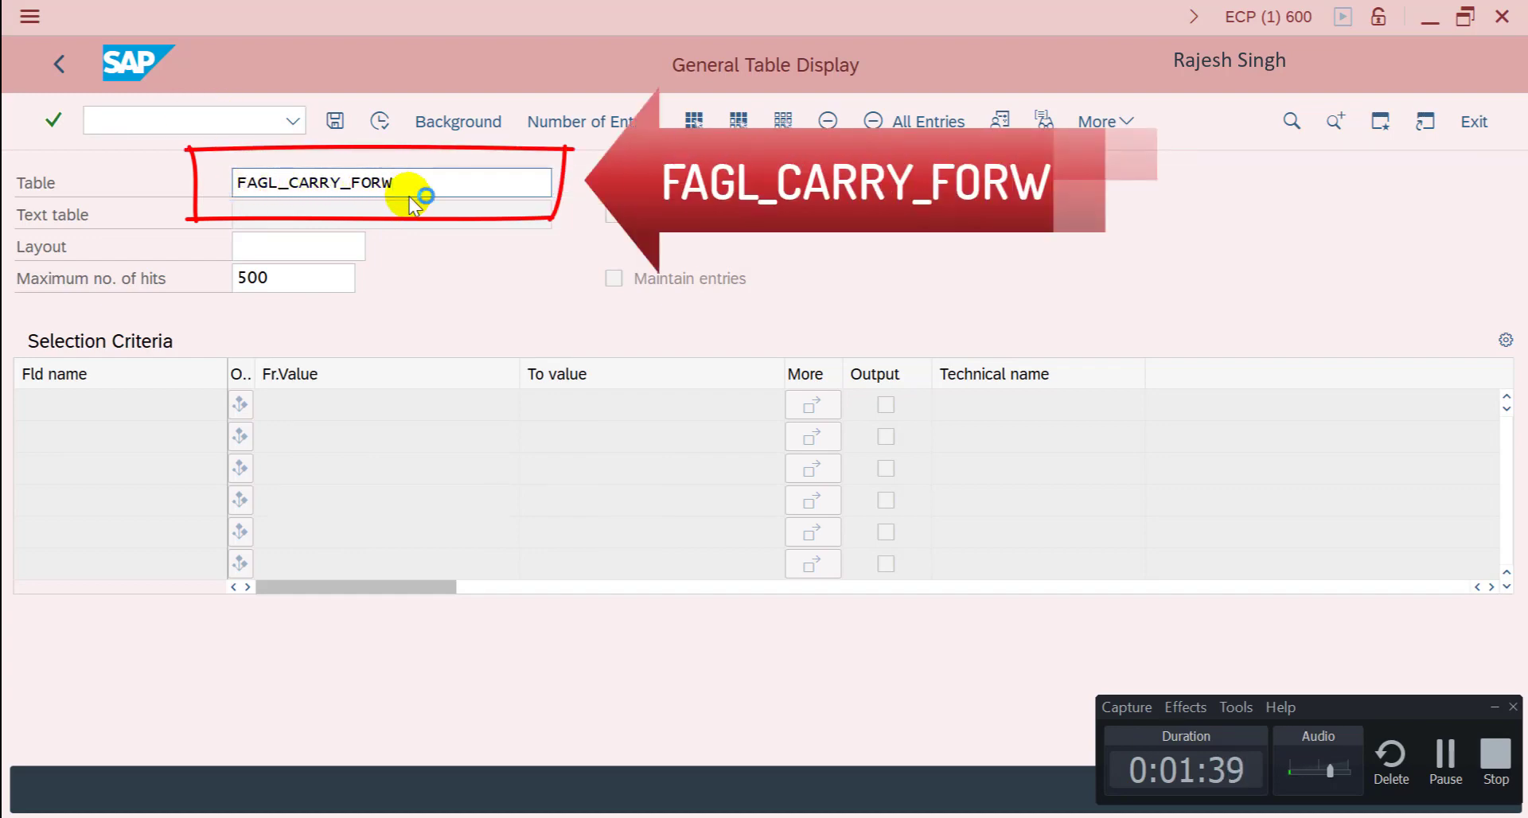
key(Return)
click(322, 436)
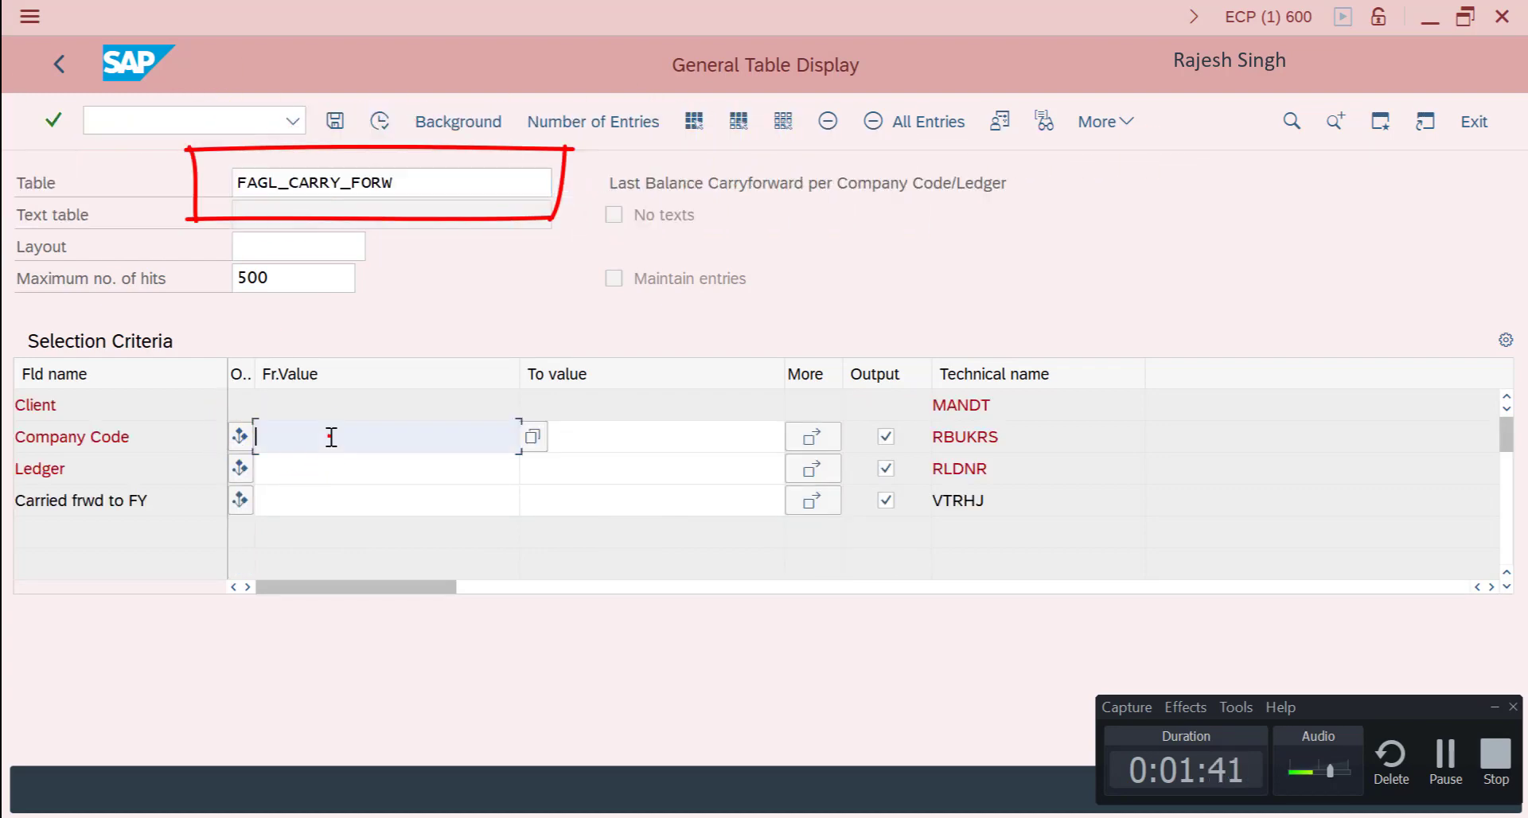
text(SMEL)
key(Return)
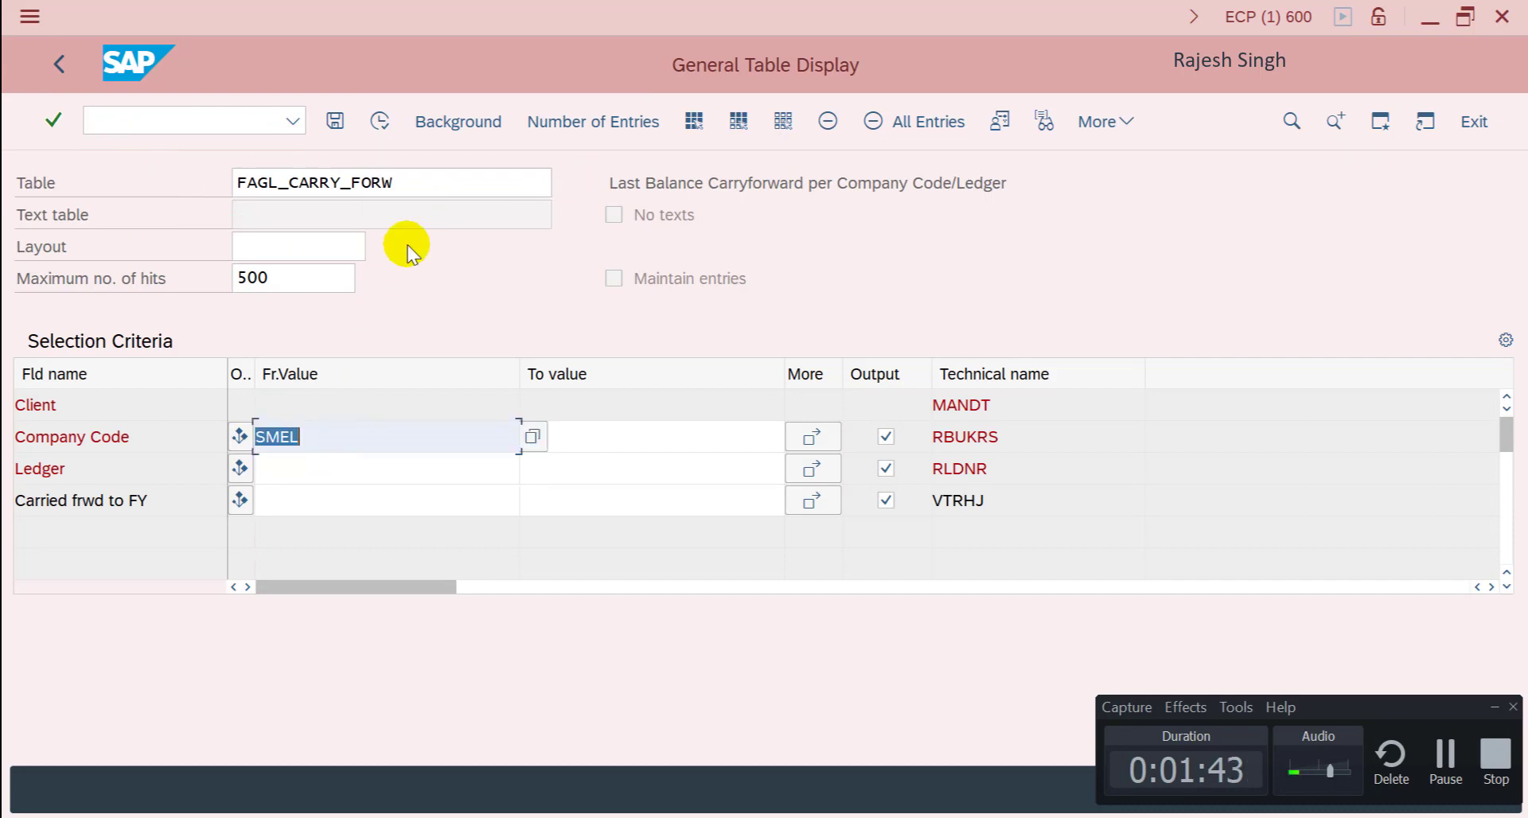
click(381, 121)
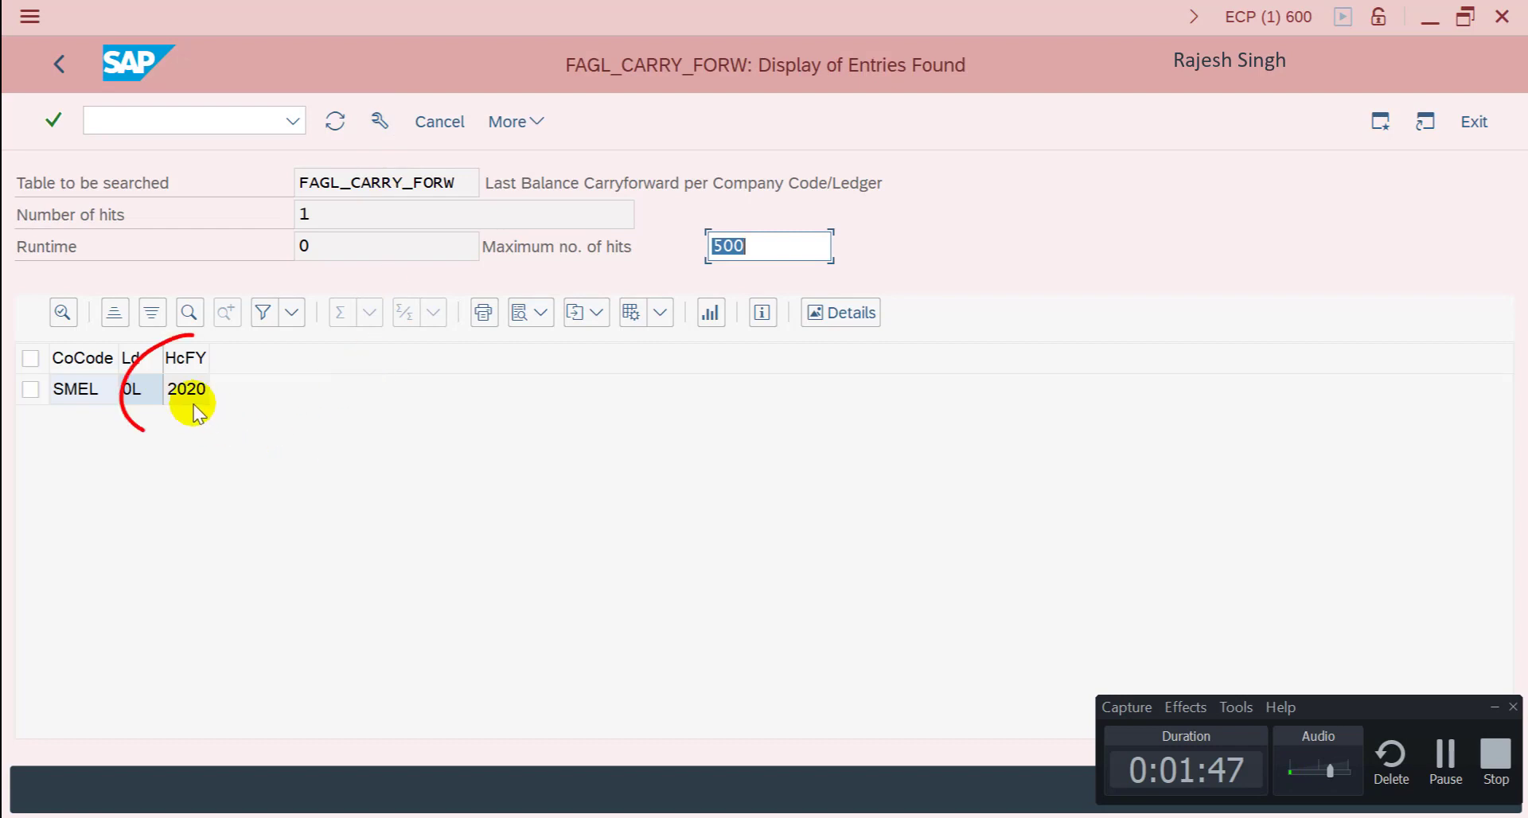
click(186, 393)
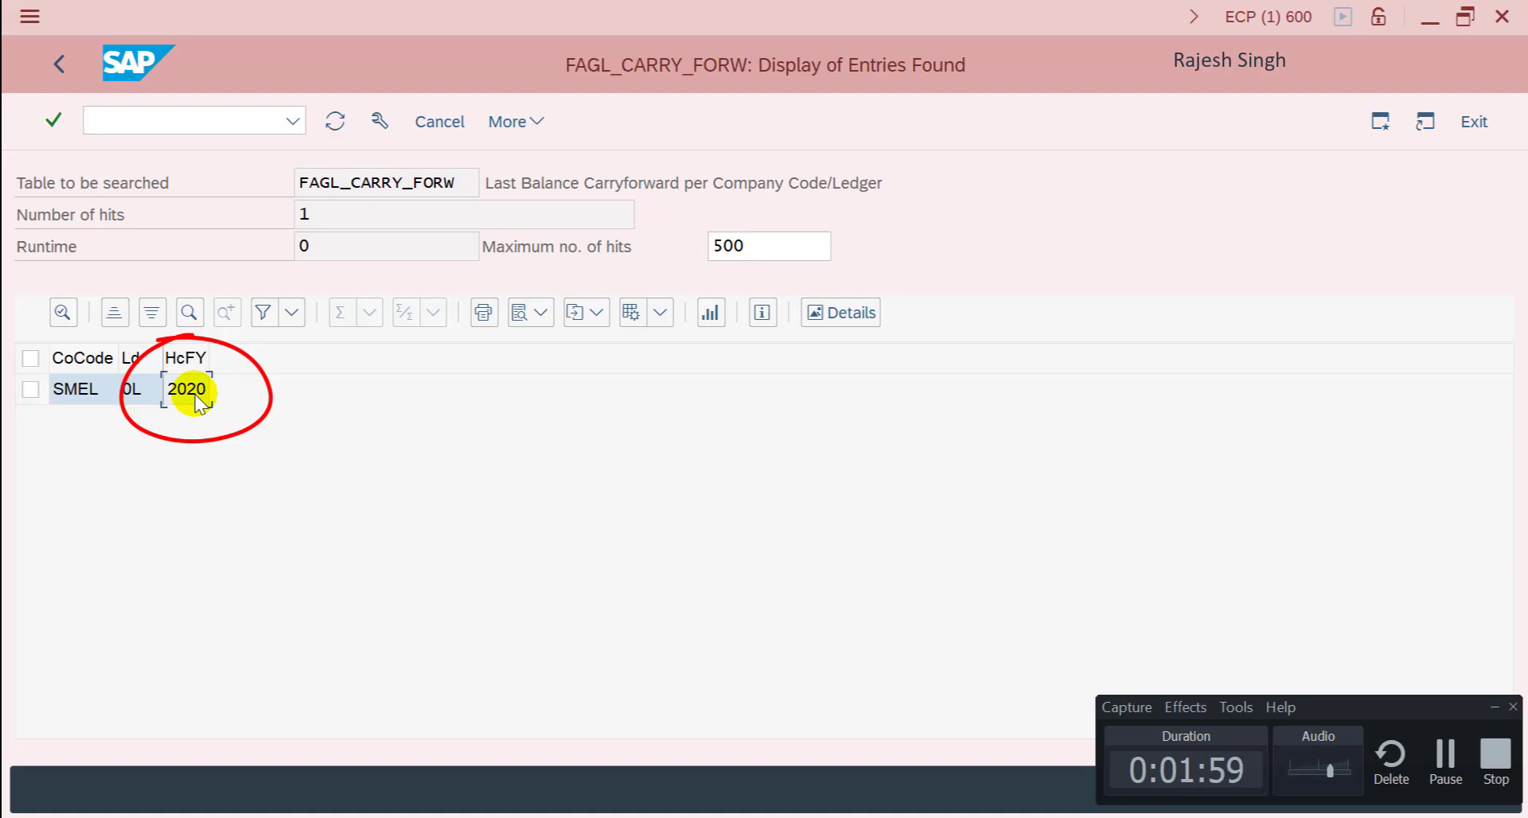
Copy the FAGLB03 code from step 3 of the Excel checklist and run it from SAP Easy Access.
key(alt+Tab)
click(422, 274)
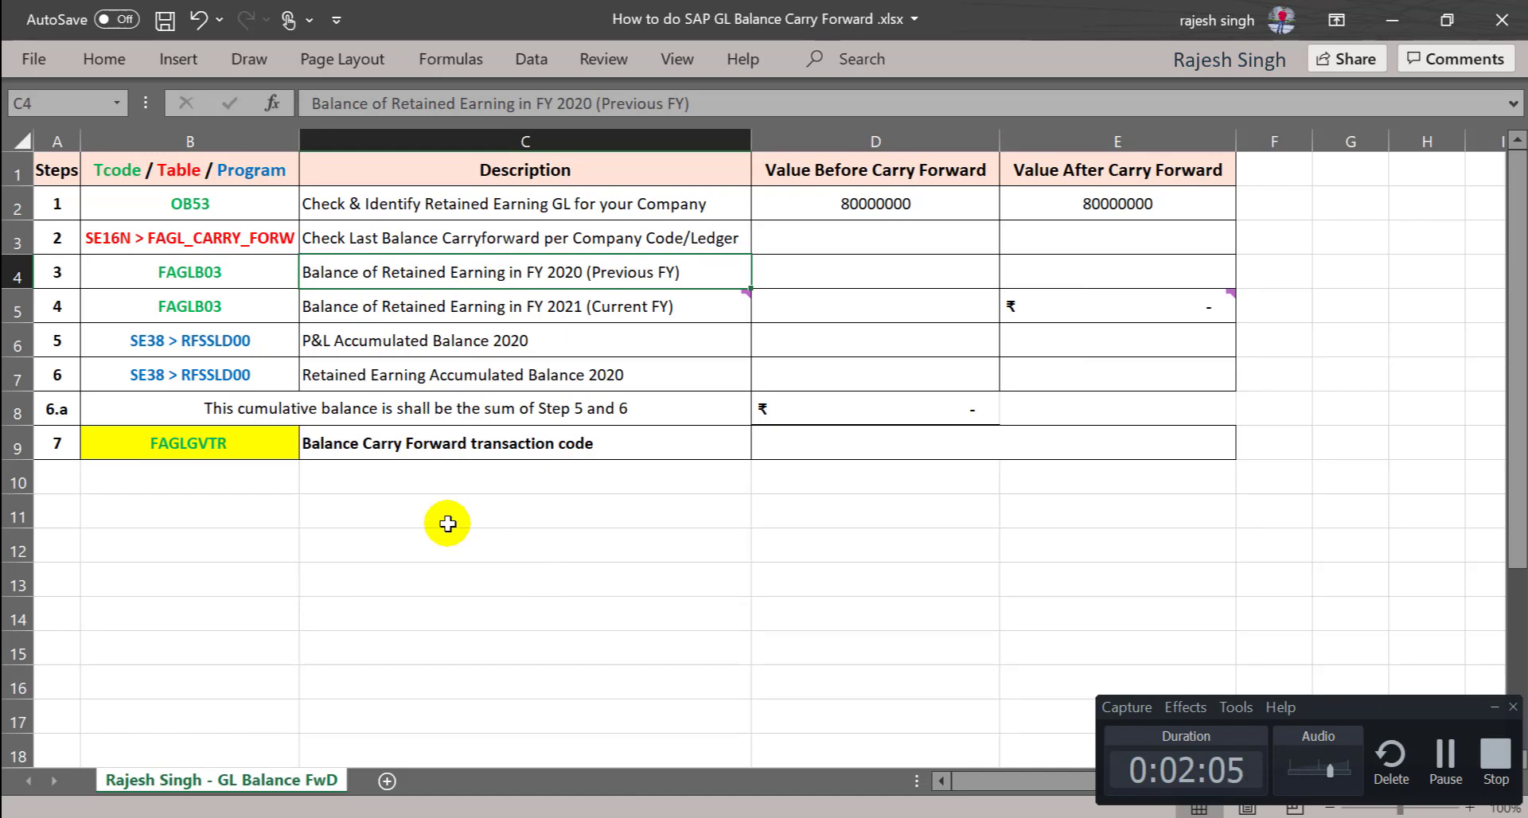
click(208, 271)
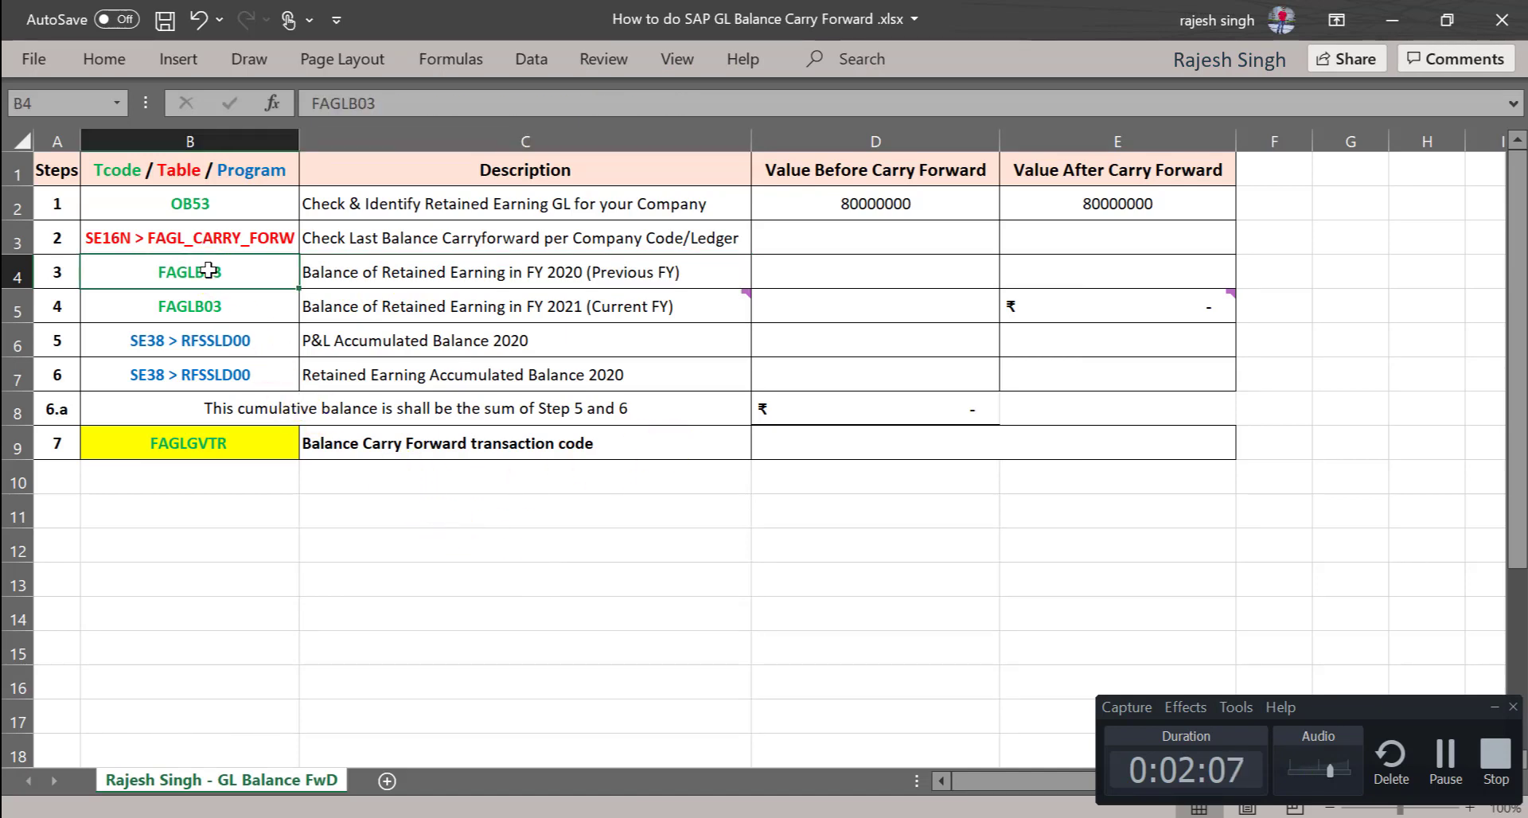
key(ctrl+c)
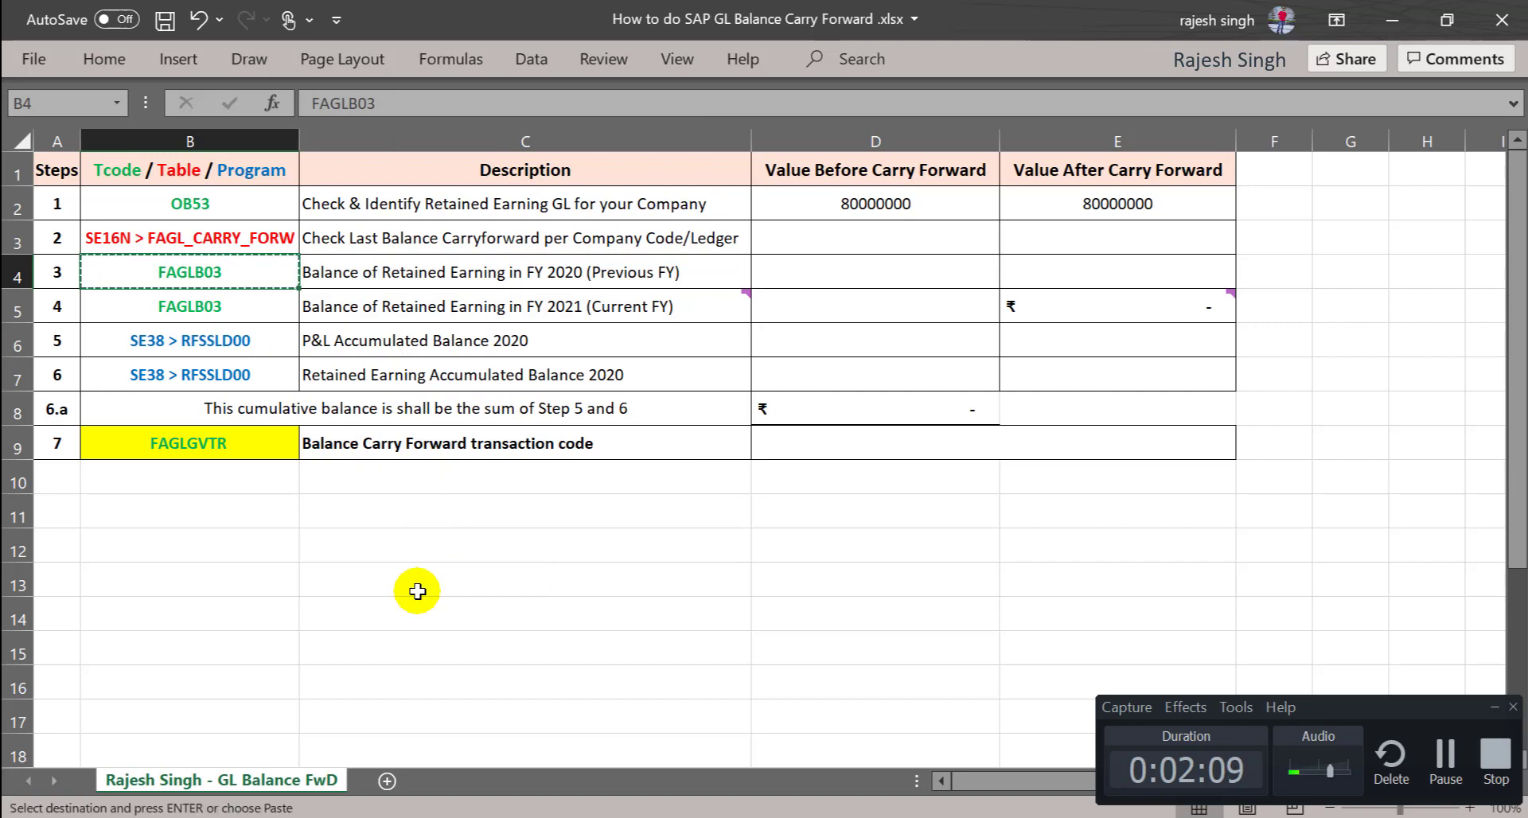
key(alt+Tab)
key(F3)
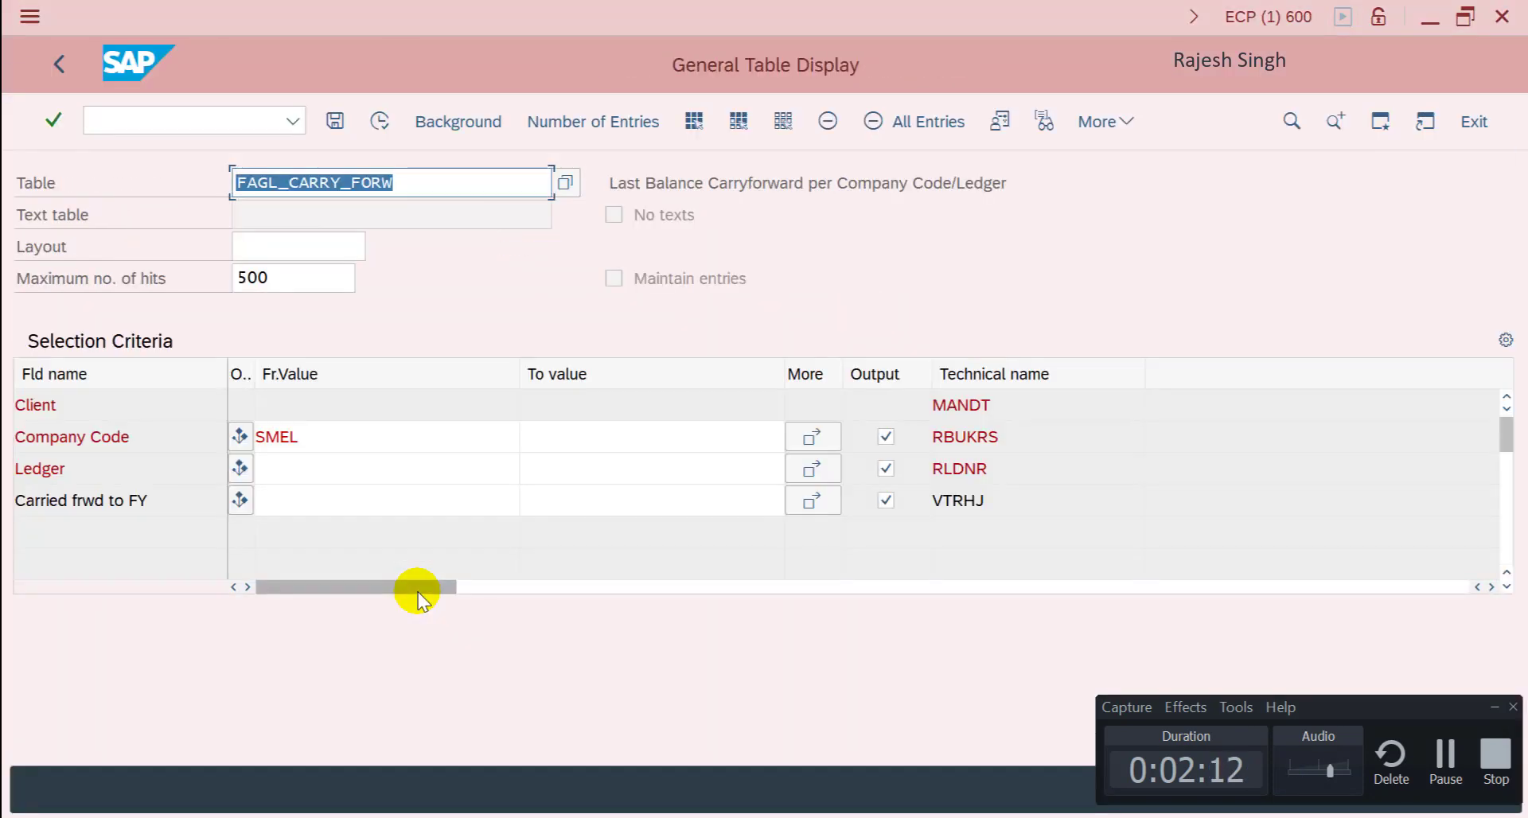
key(F3)
key(ctrl+v)
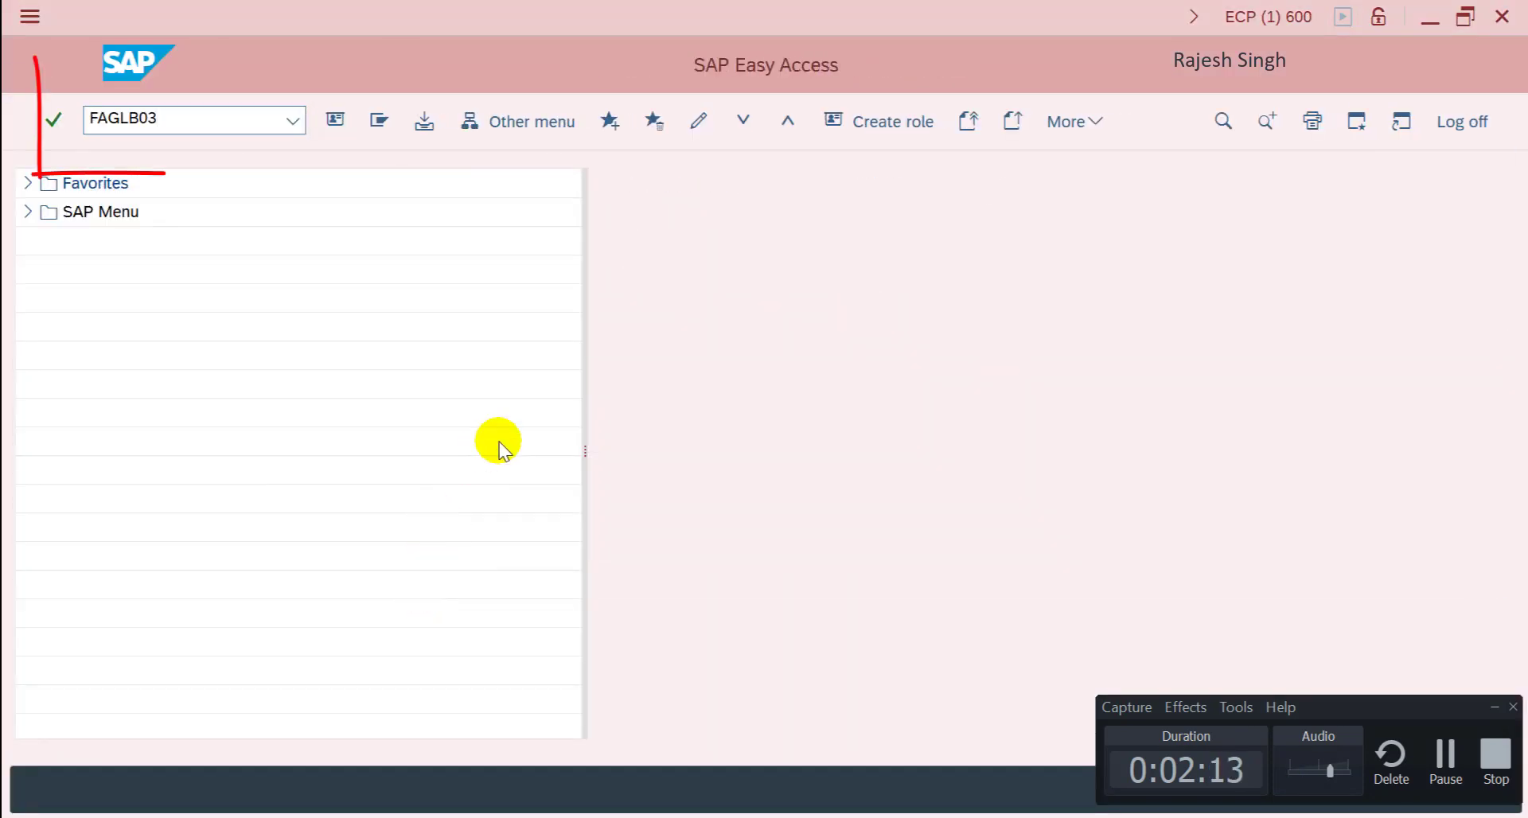
key(Return)
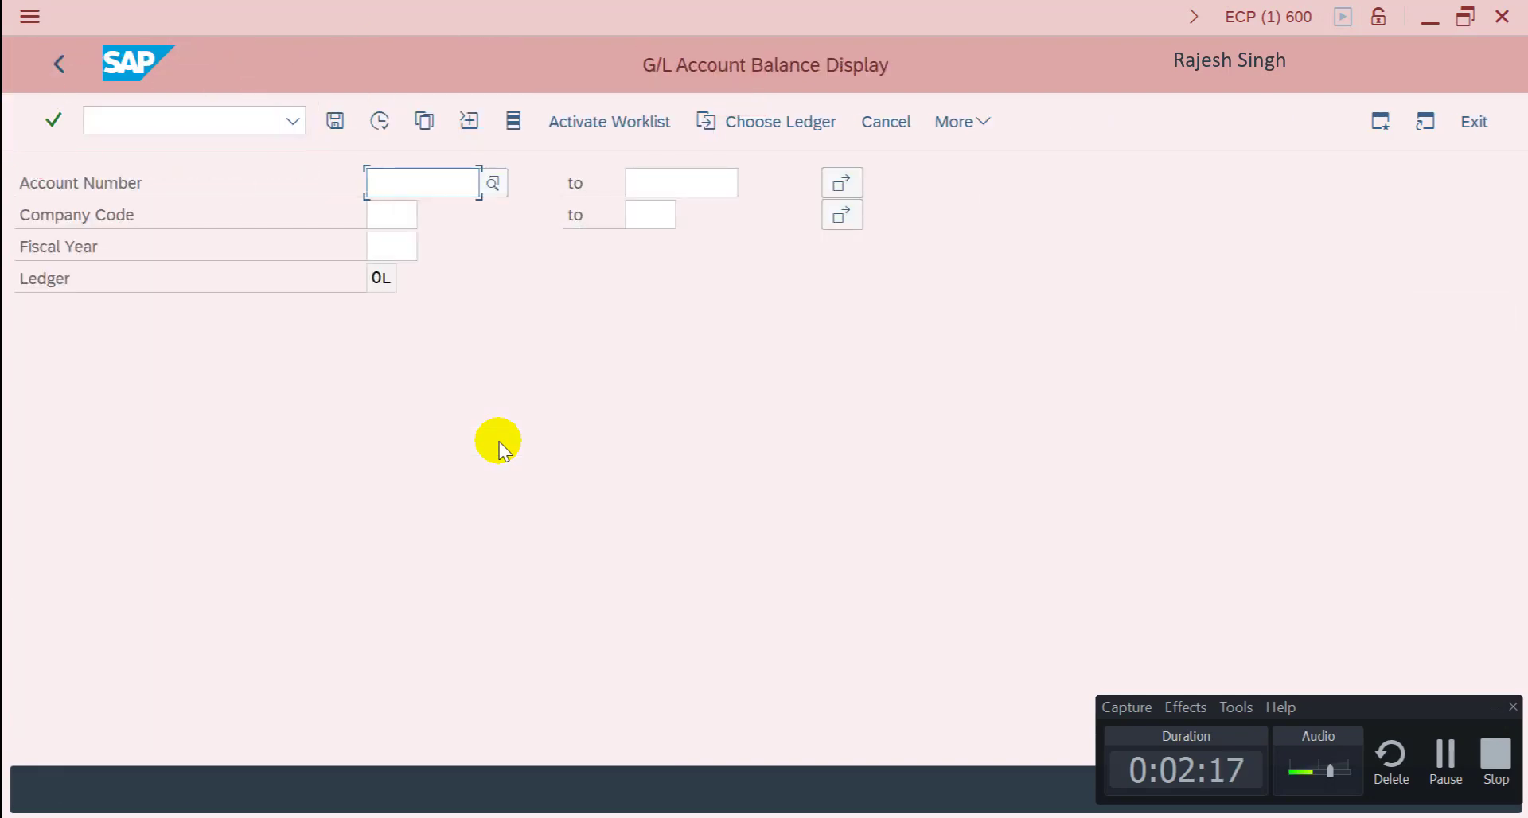
Copy the retained earnings G/L account from cell D2 of the Excel checklist into SAP's Account Number field.
key(alt+Tab)
click(910, 209)
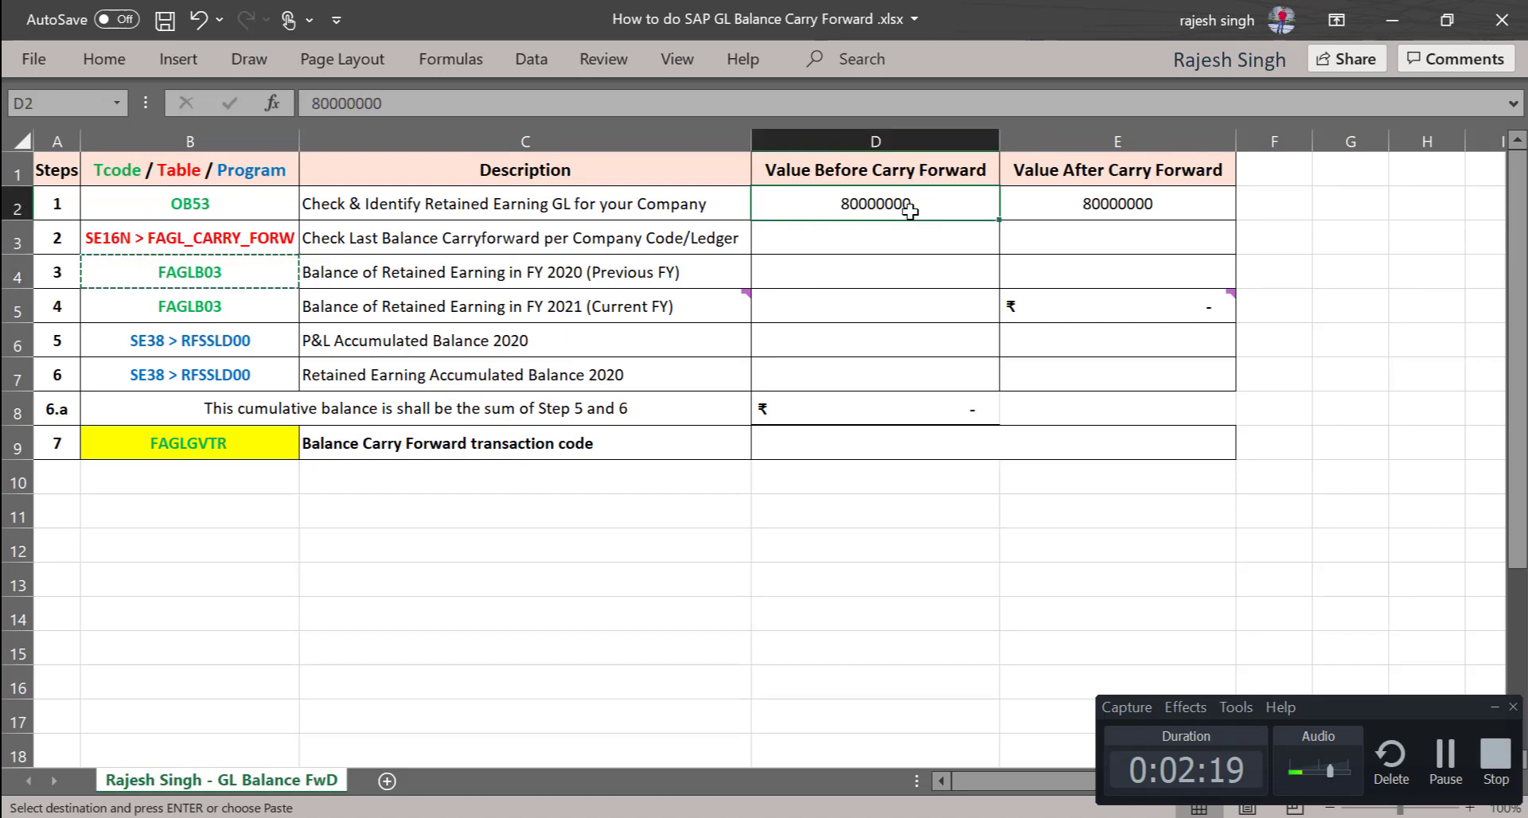
key(alt+Tab)
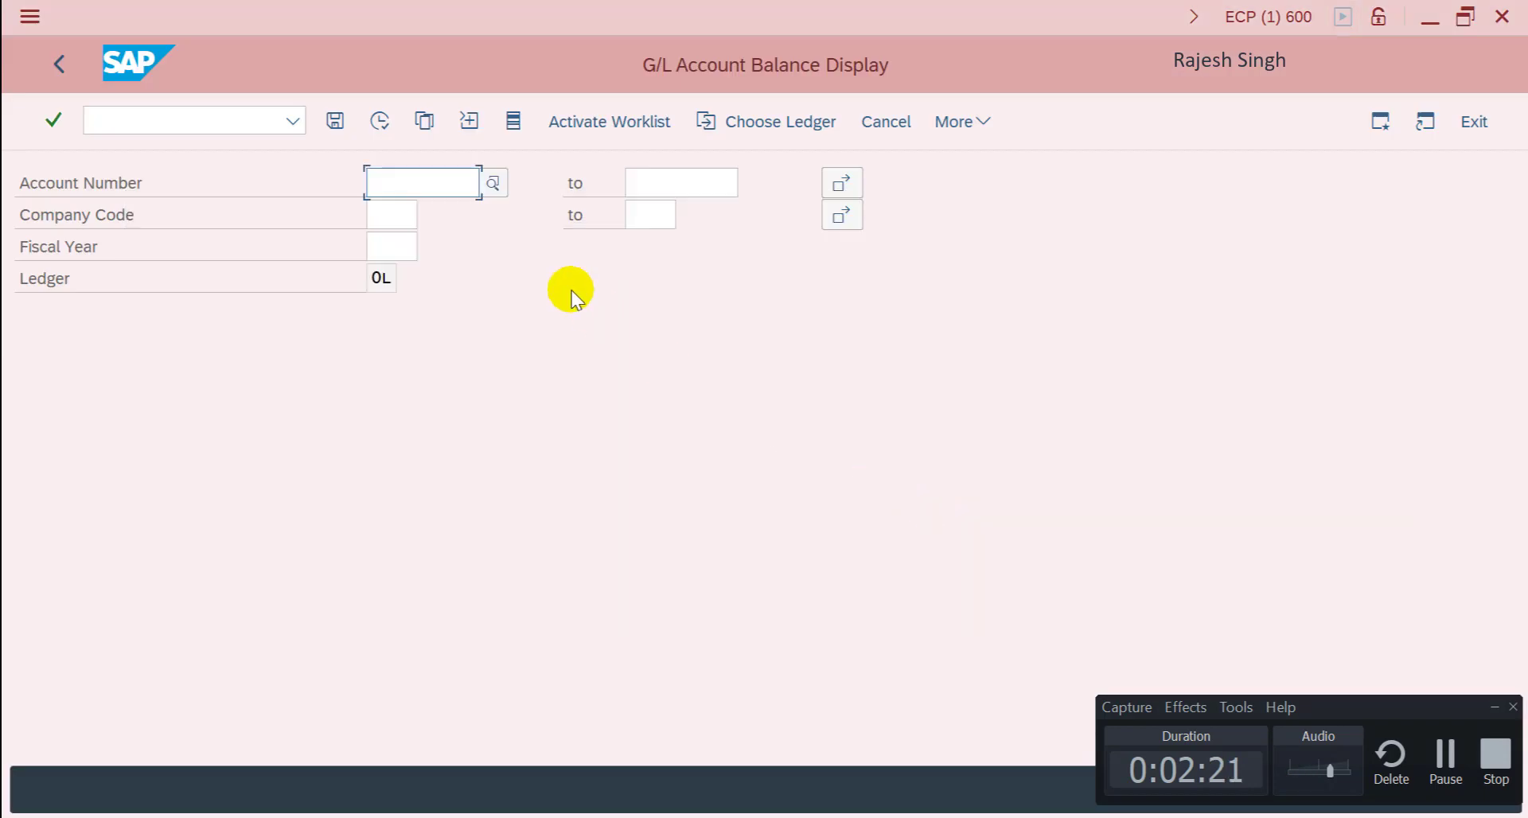
key(ctrl+v)
key(Tab)
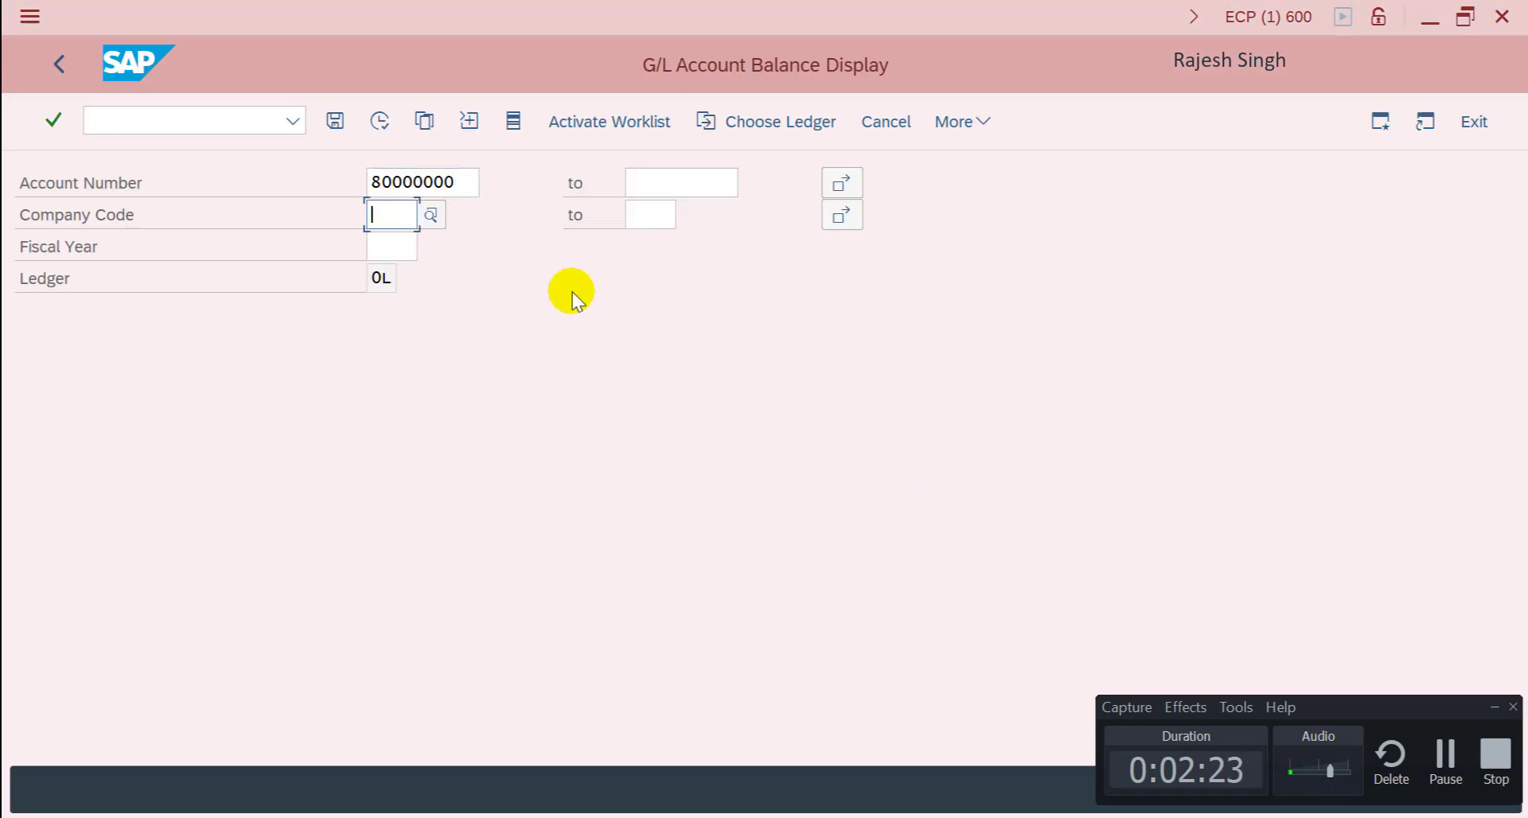
Set company code SMEL and fiscal year 2020, and run the G/L account balance display.
text(smel)
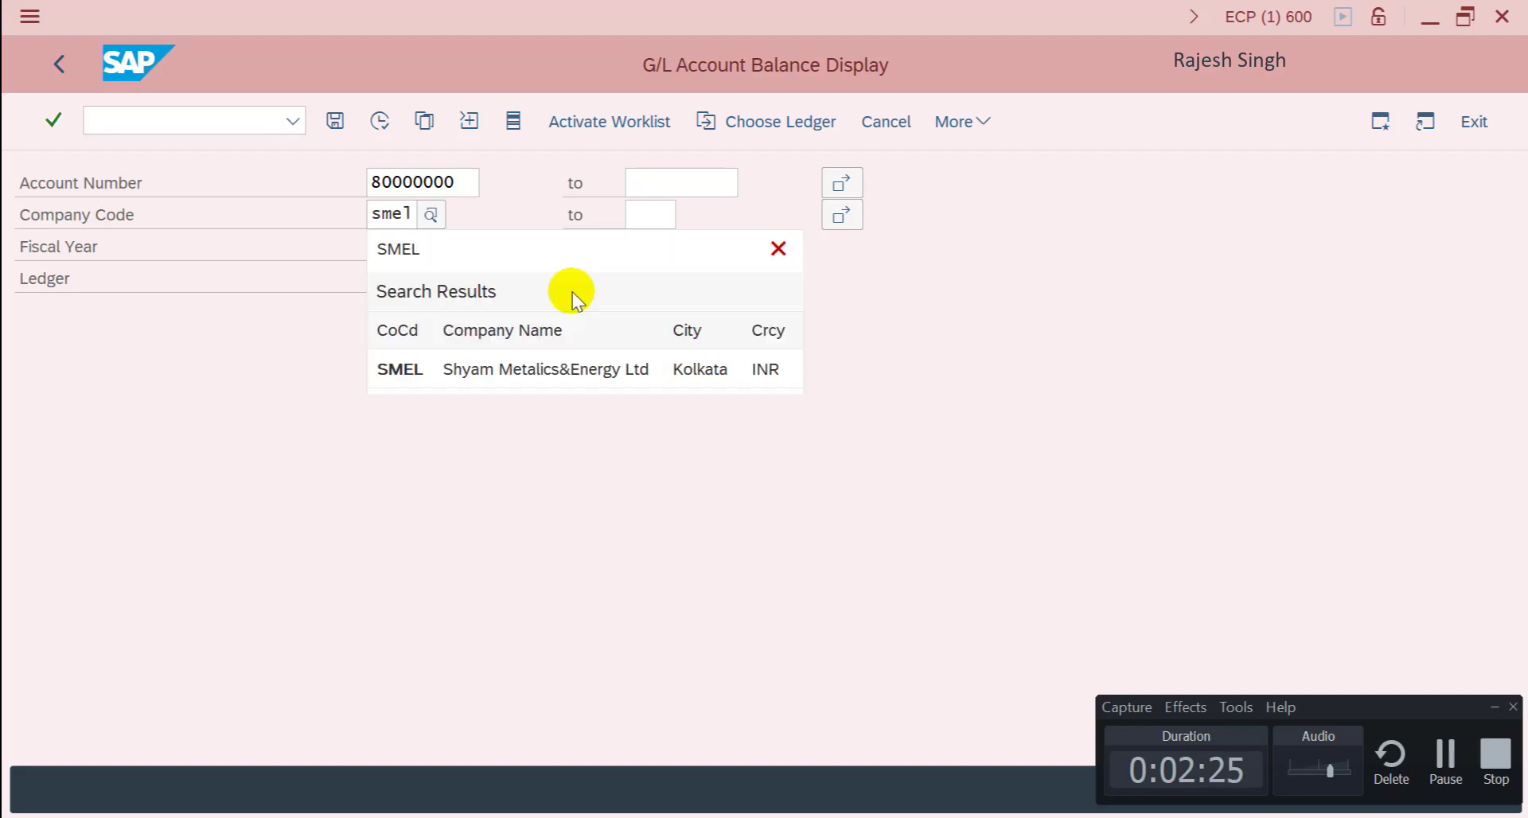
click(392, 368)
click(390, 246)
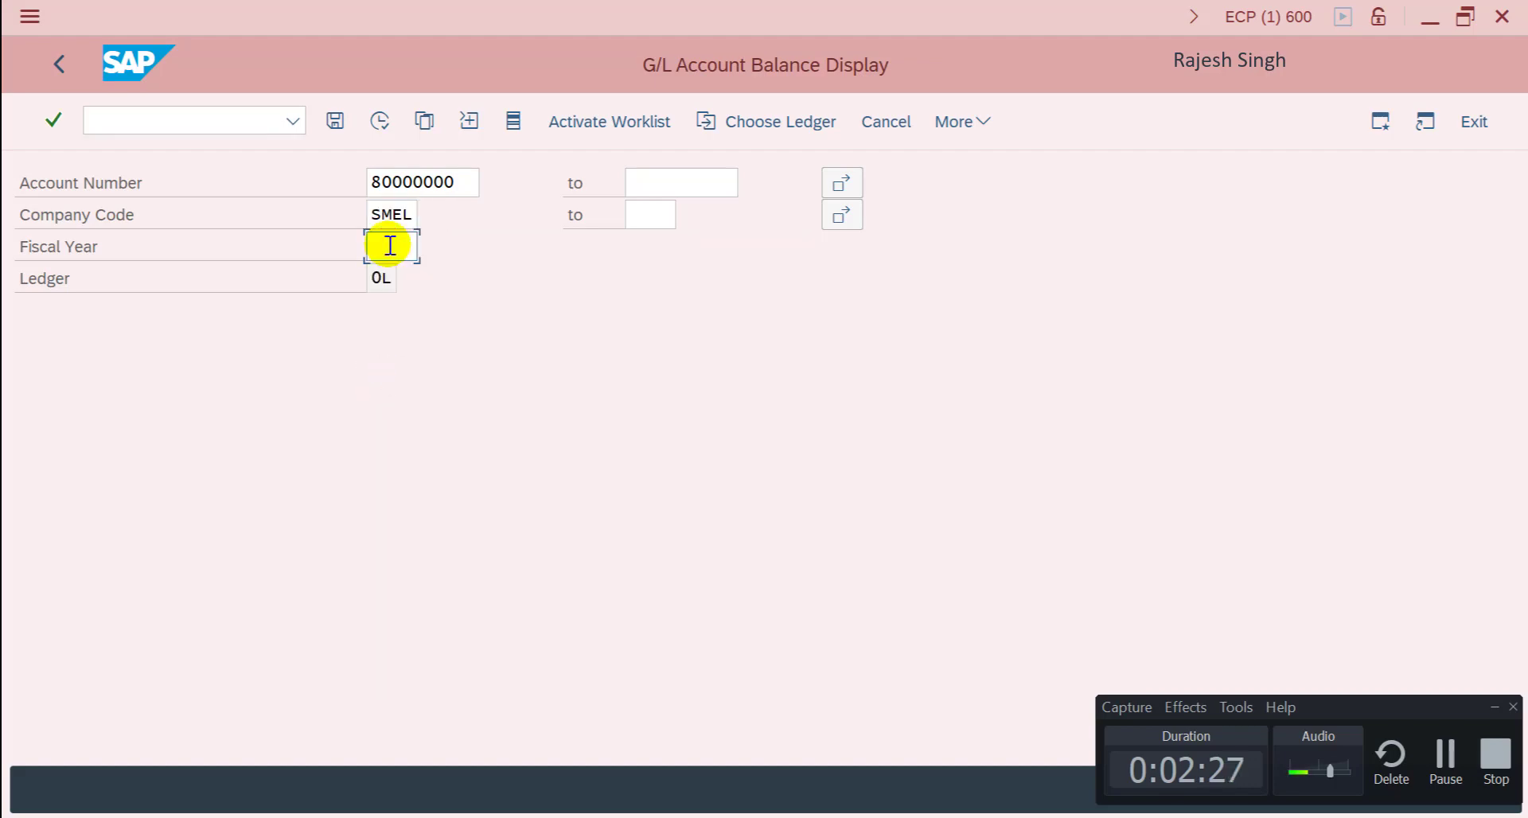
text(2020)
key(Return)
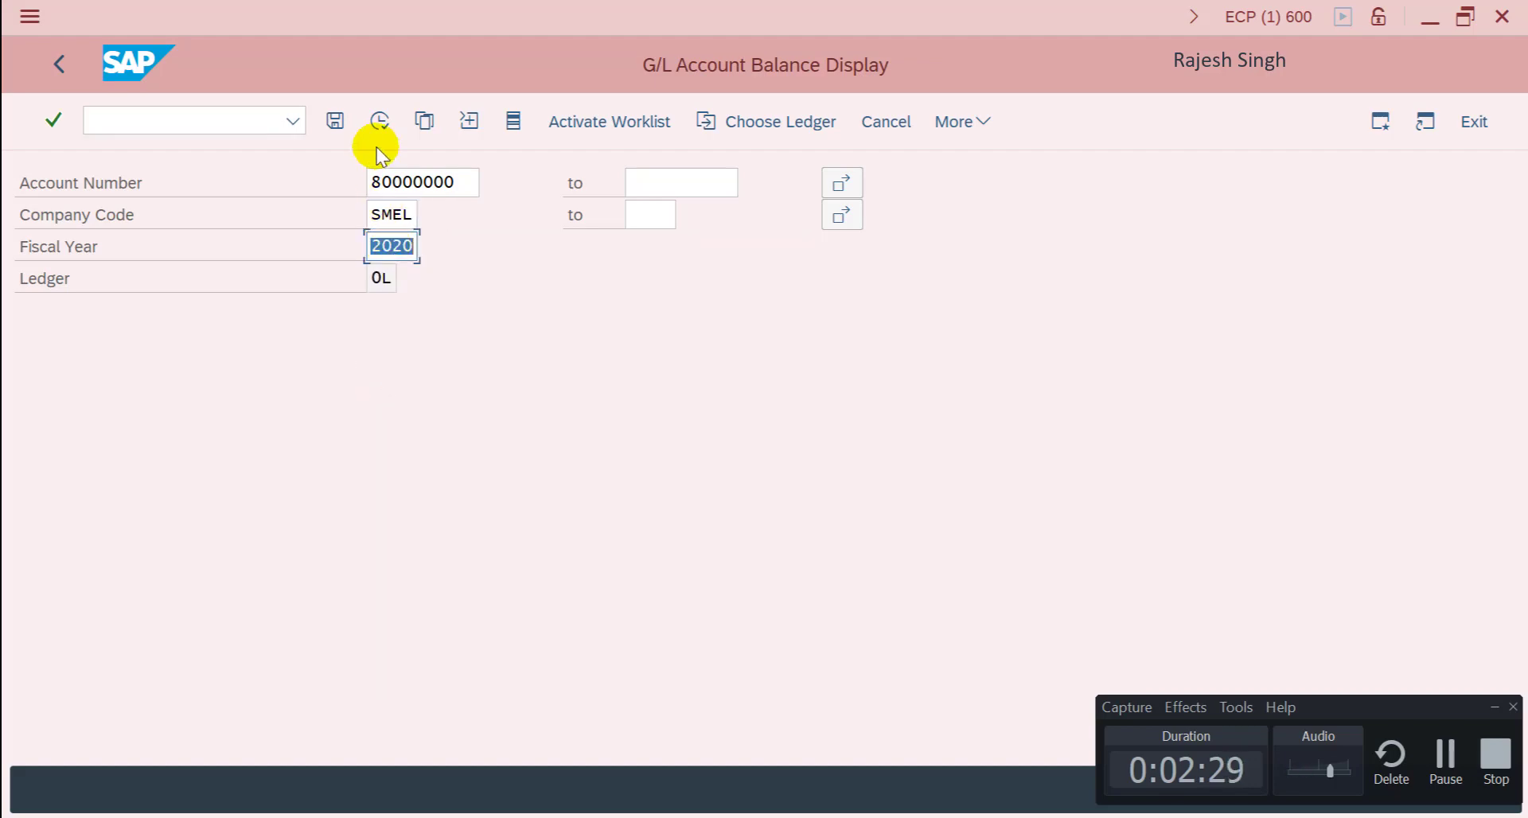
click(380, 123)
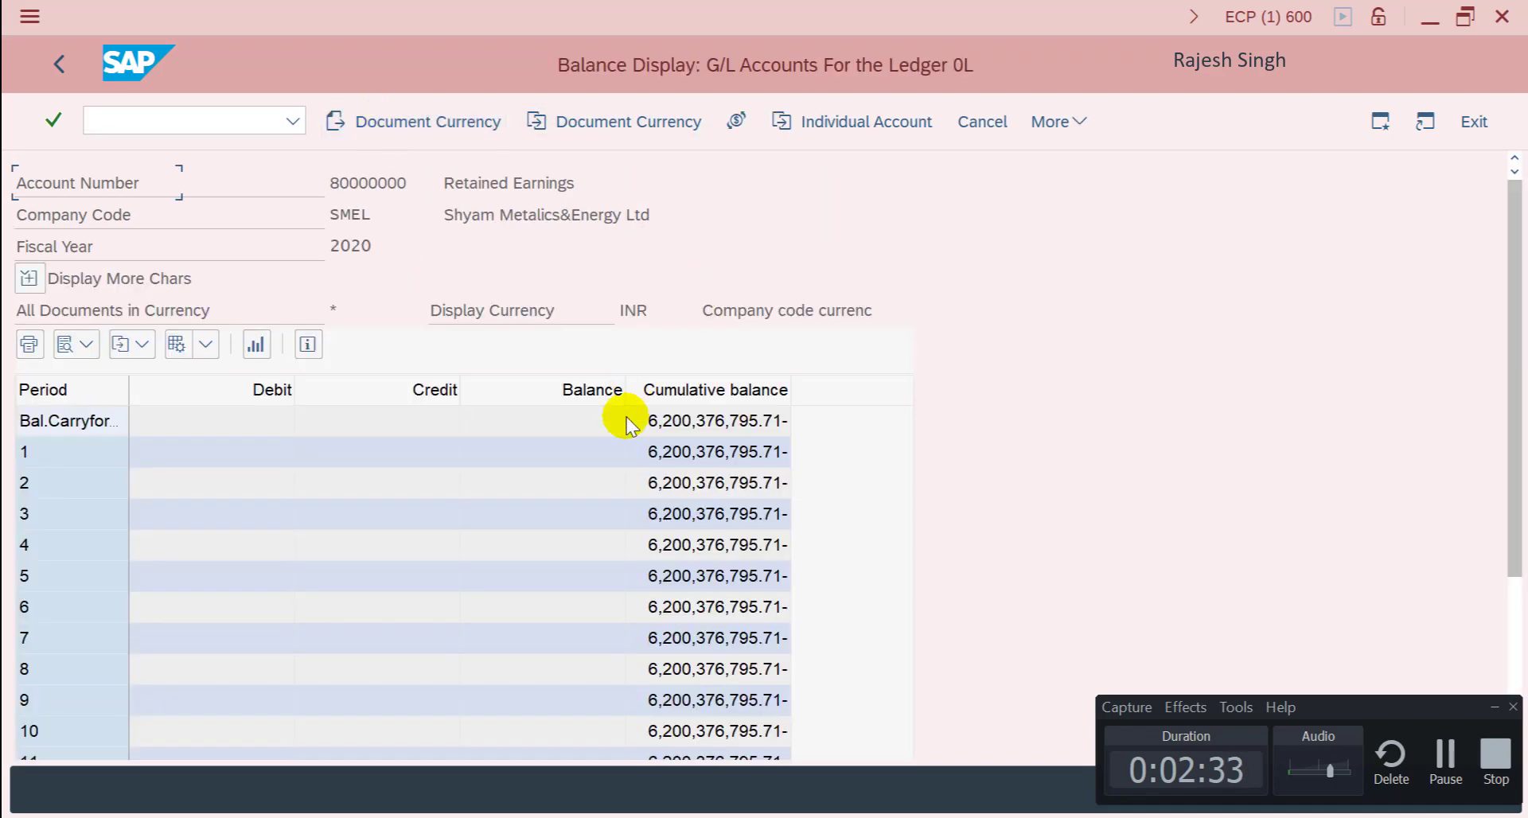
Copy the balance carryforward row's cumulative balance for 2020 and paste it as text into cell D4 of the Excel checklist.
click(717, 699)
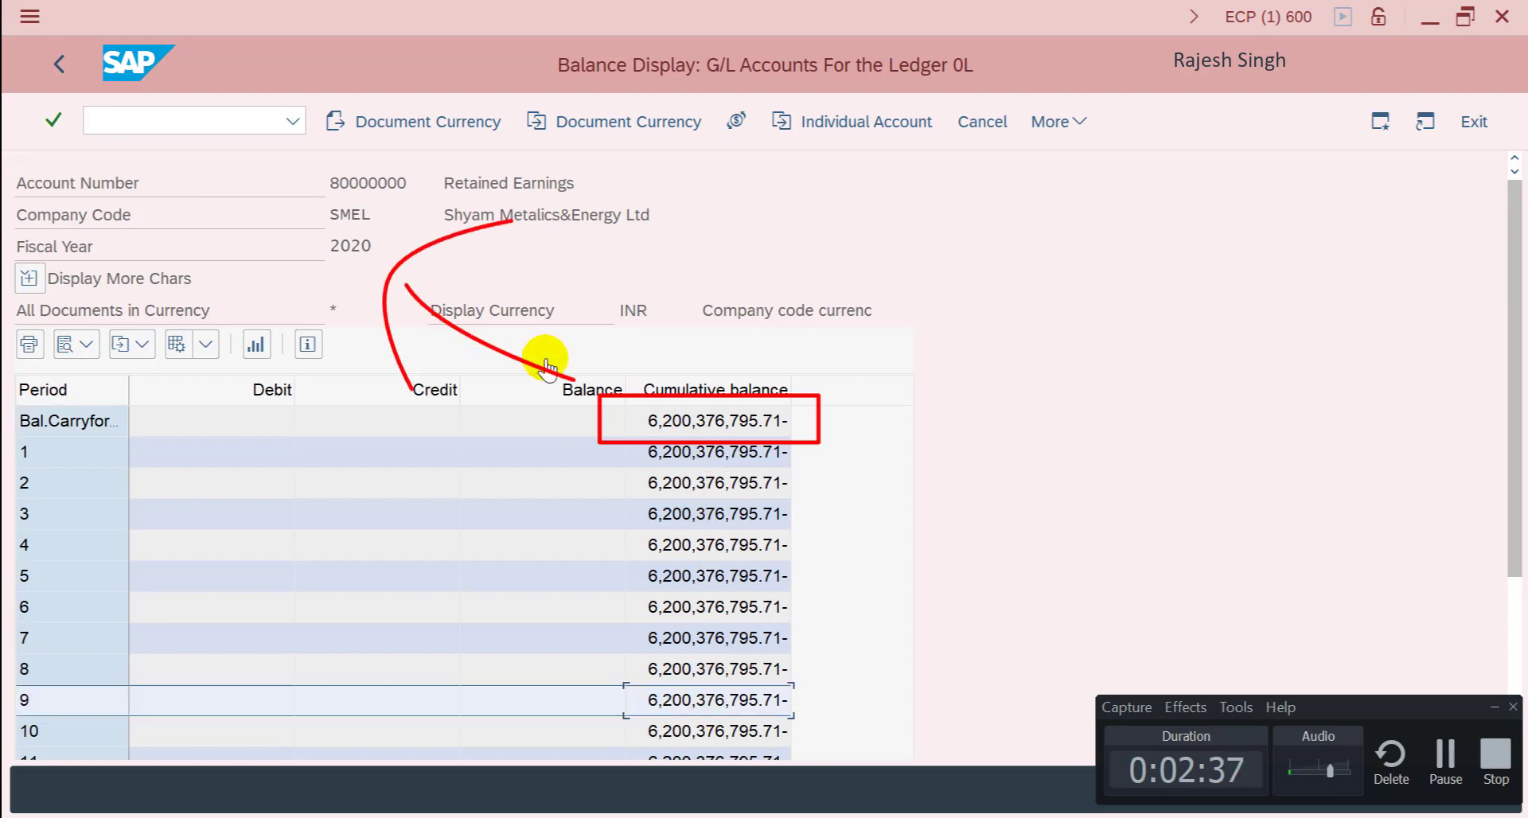
click(703, 420)
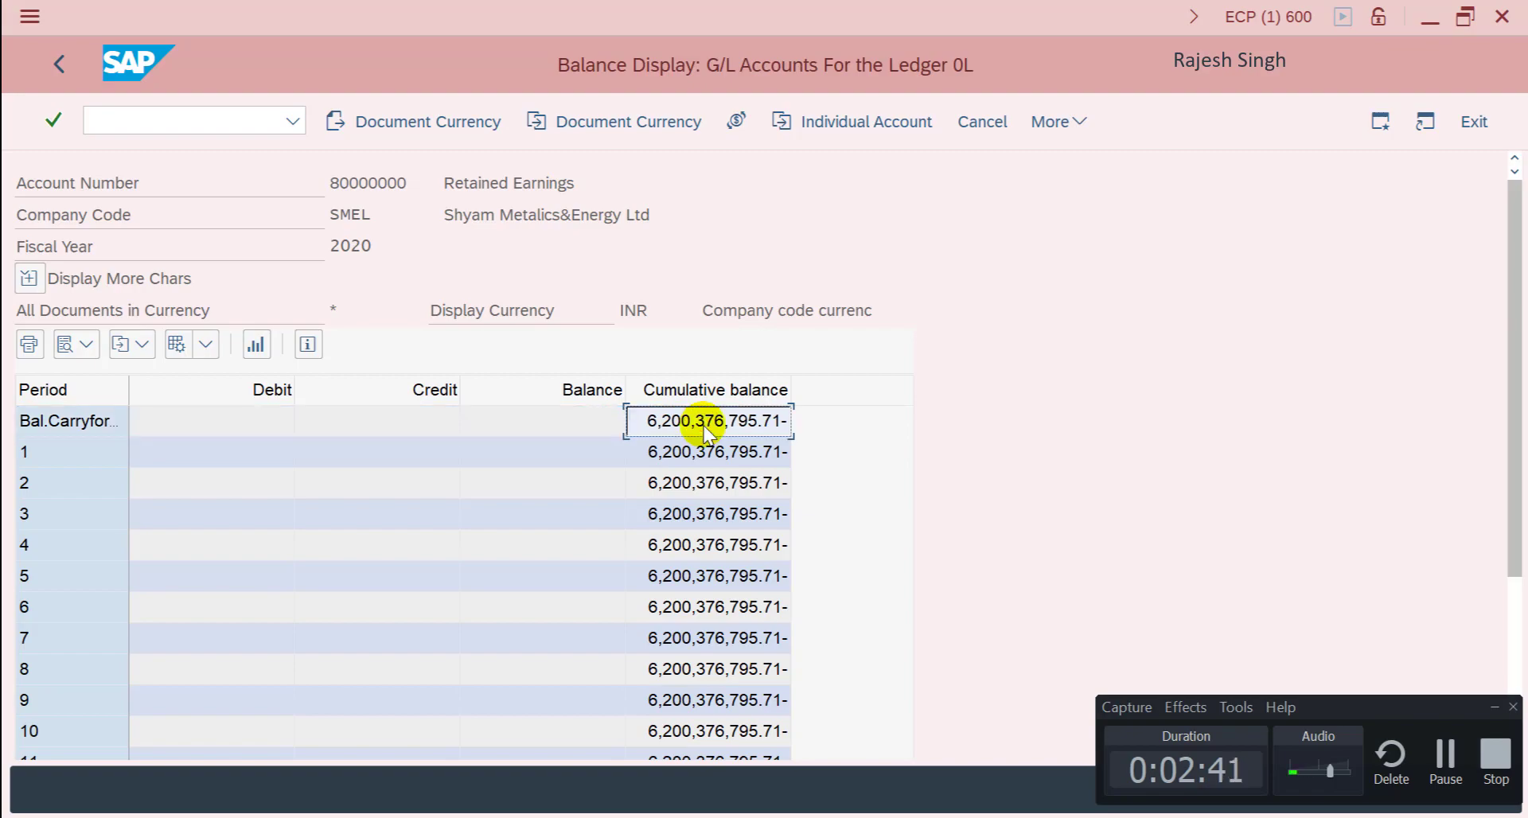
key(alt+Tab)
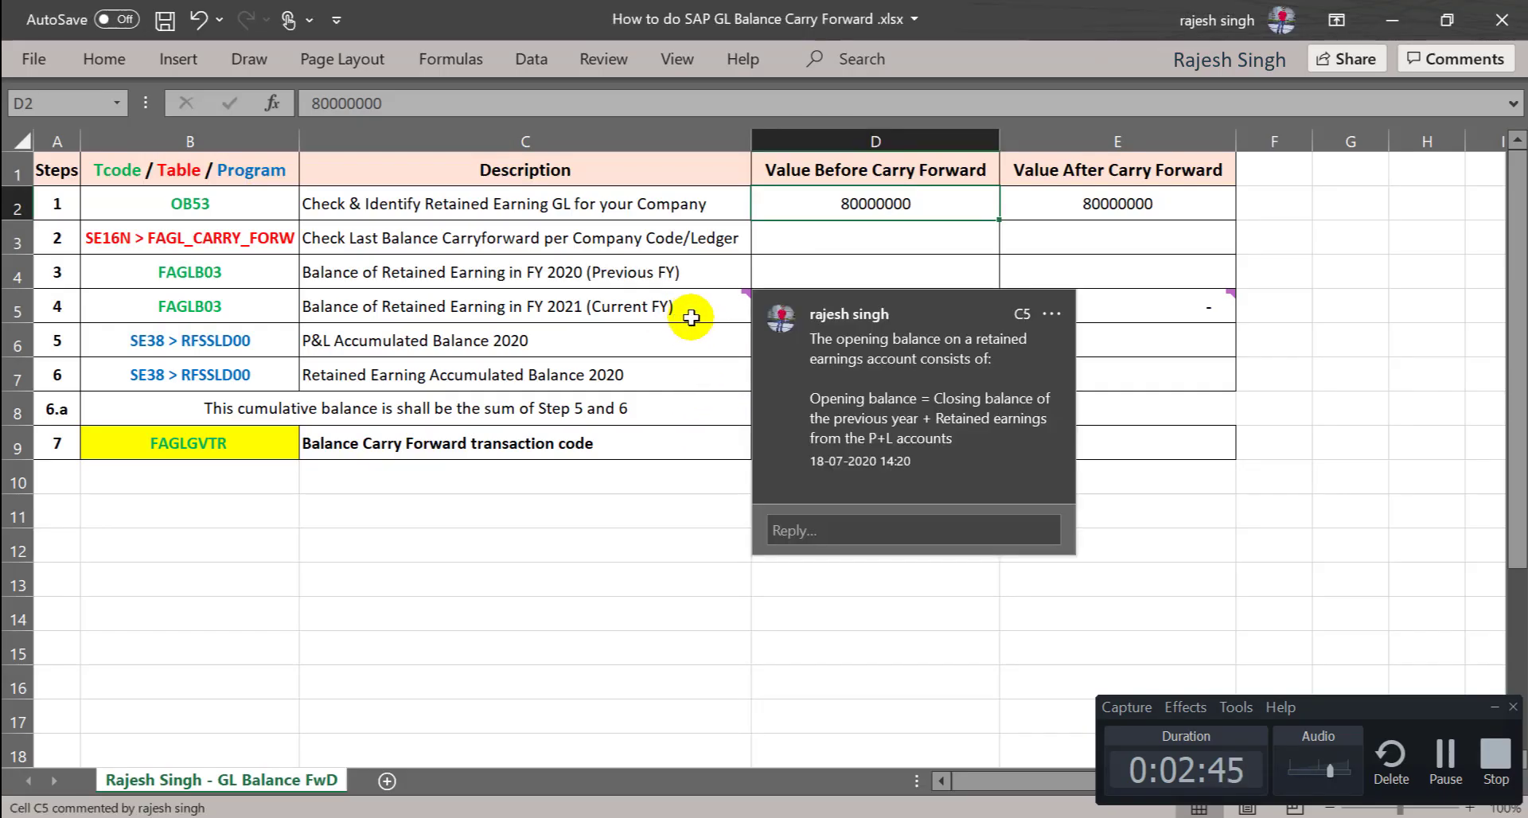
click(853, 275)
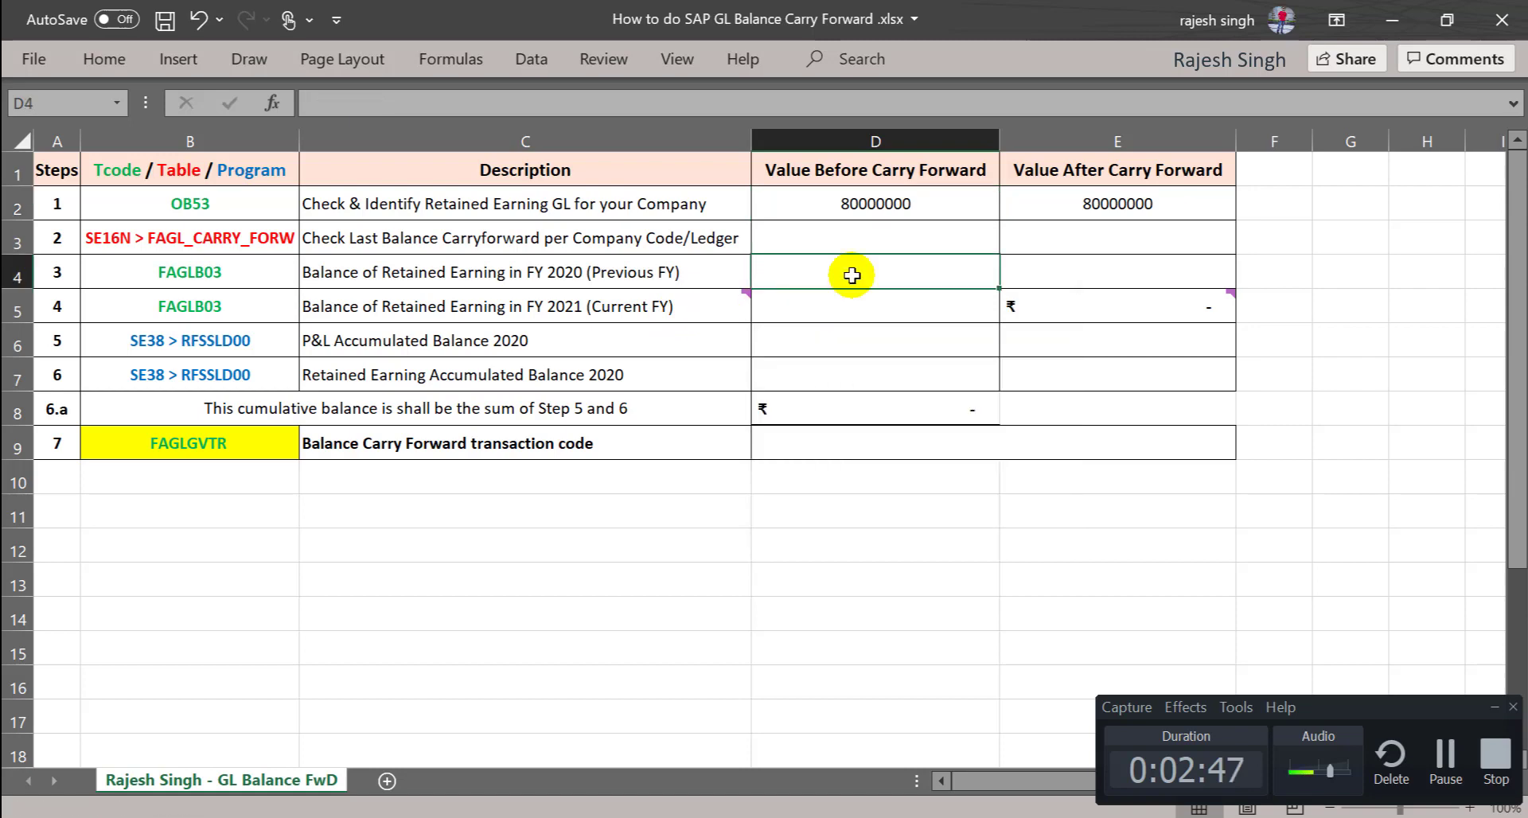
key(ctrl+alt+v)
key(Down)
key(Return)
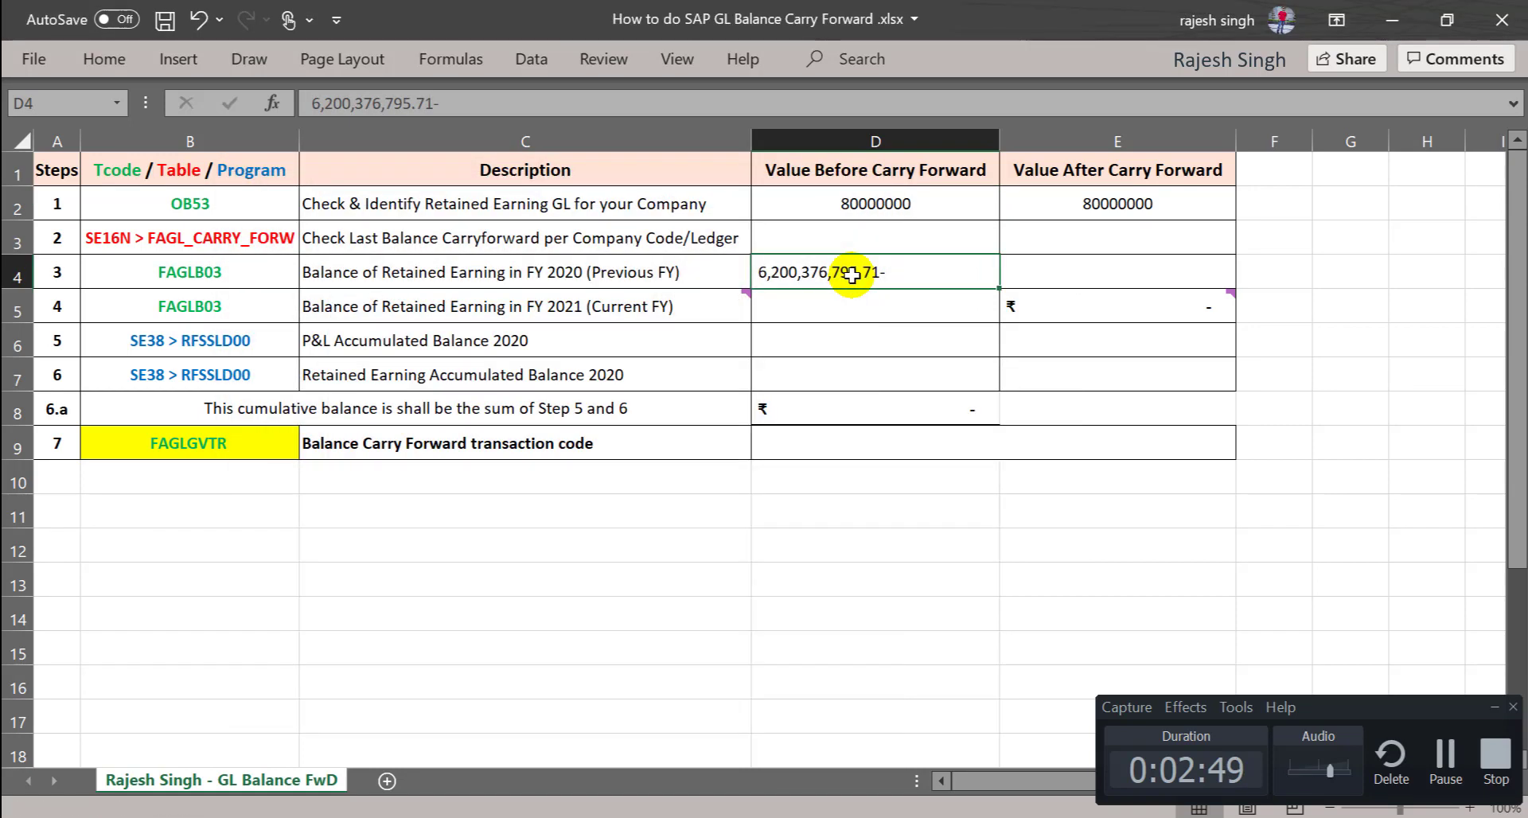
Move the trailing minus sign in cell D4 to the front and accept Excel's correction to -6200376795.71.
key(F2)
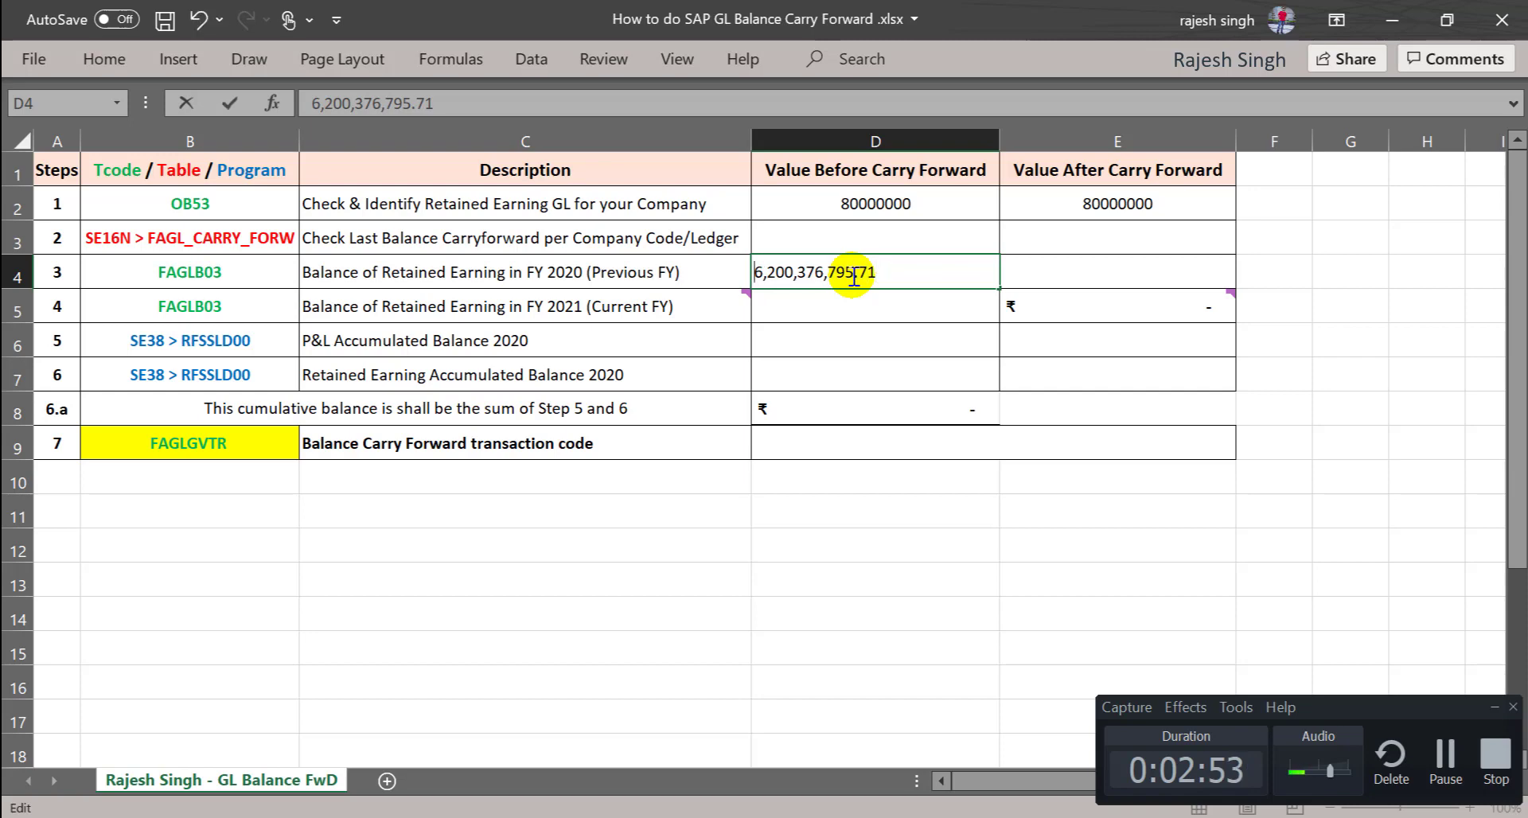
text(-)
key(Return)
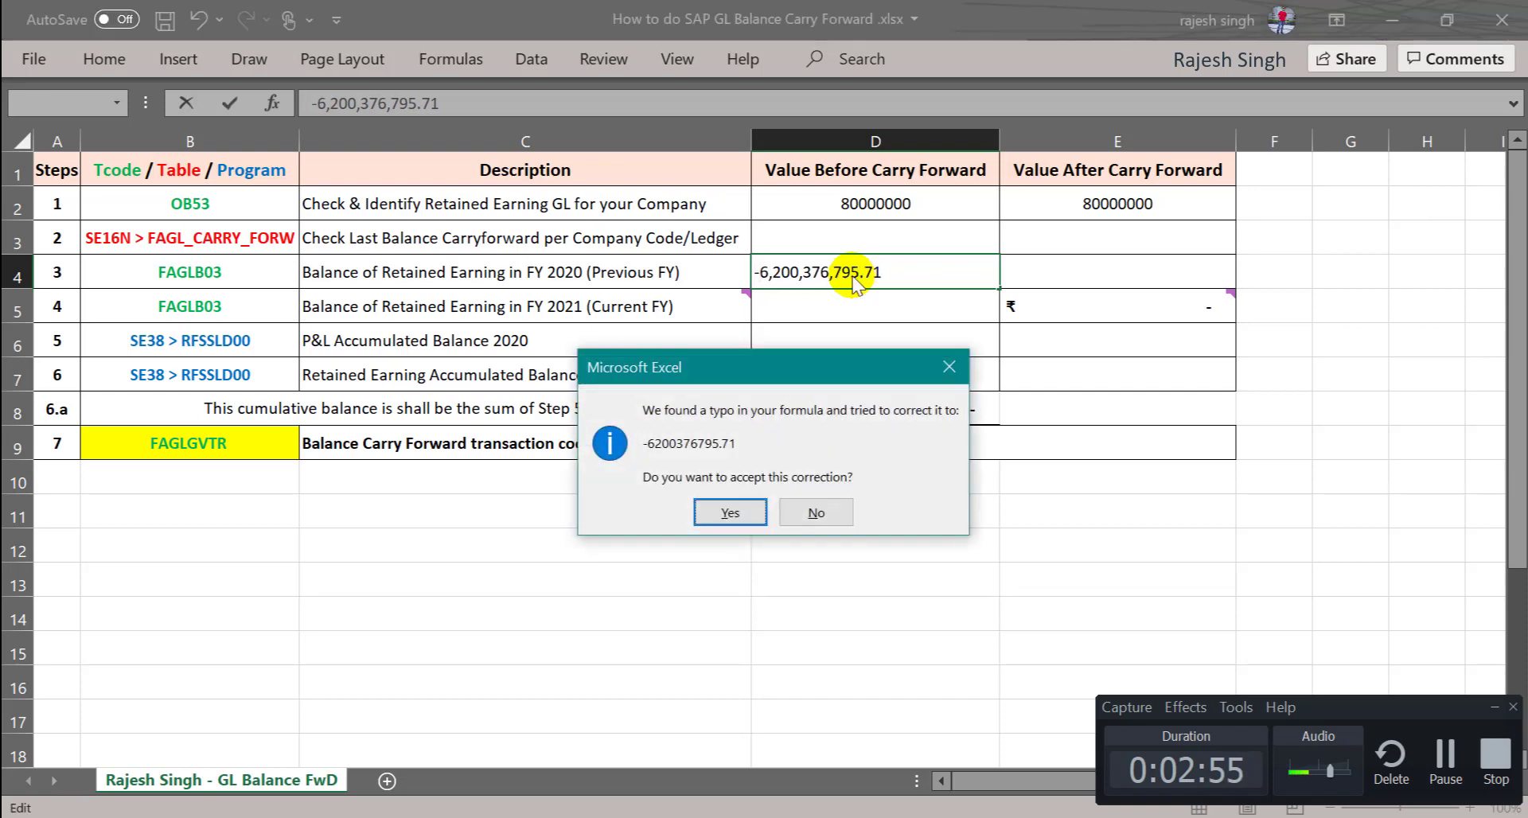
key(Return)
Enter 2020 in cell D3 as the last carried-forward fiscal year for step 2.
key(Up)
key(Up)
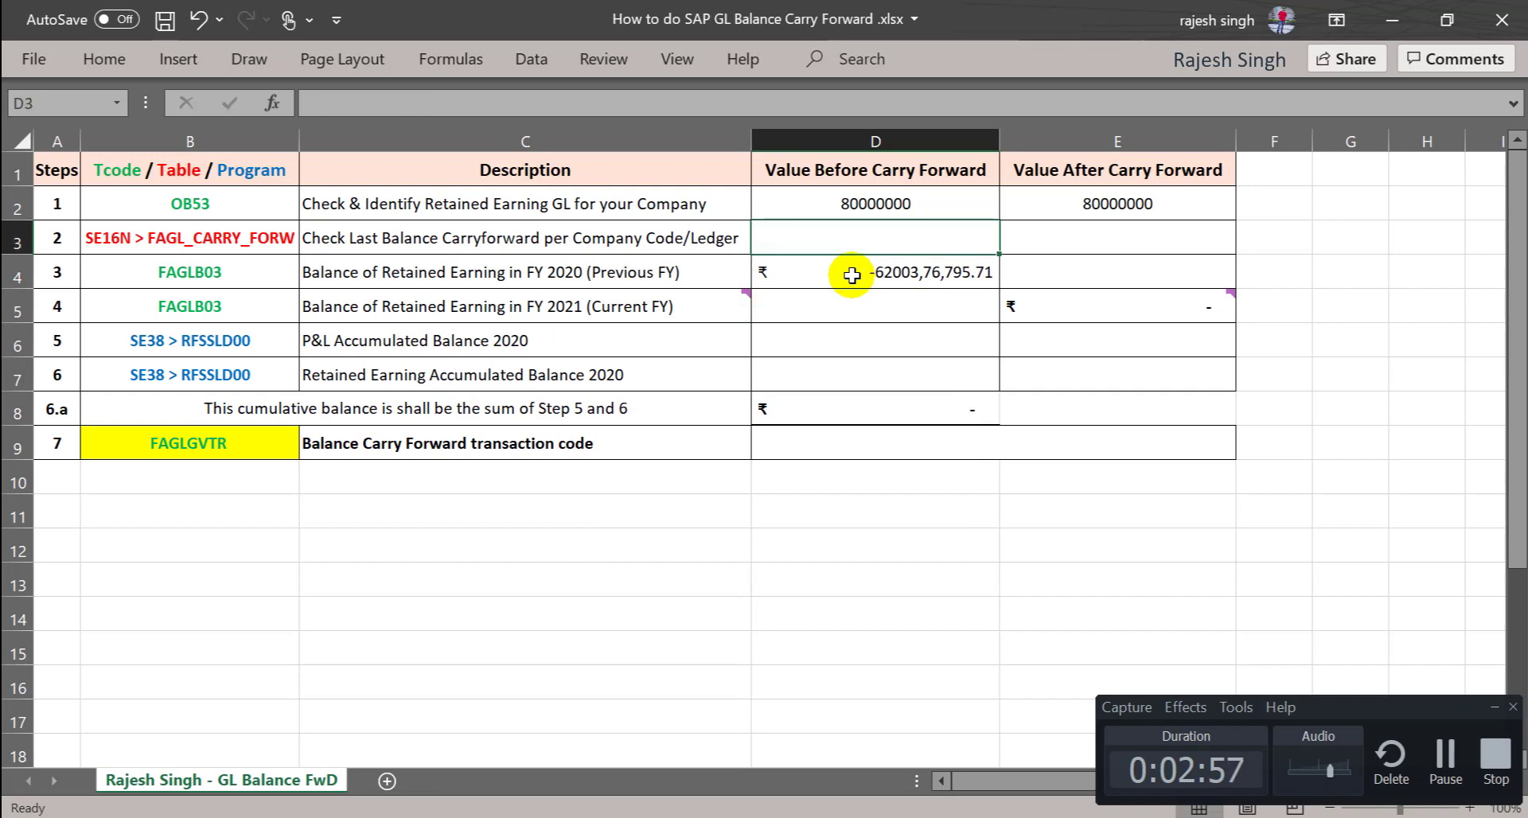
click(336, 243)
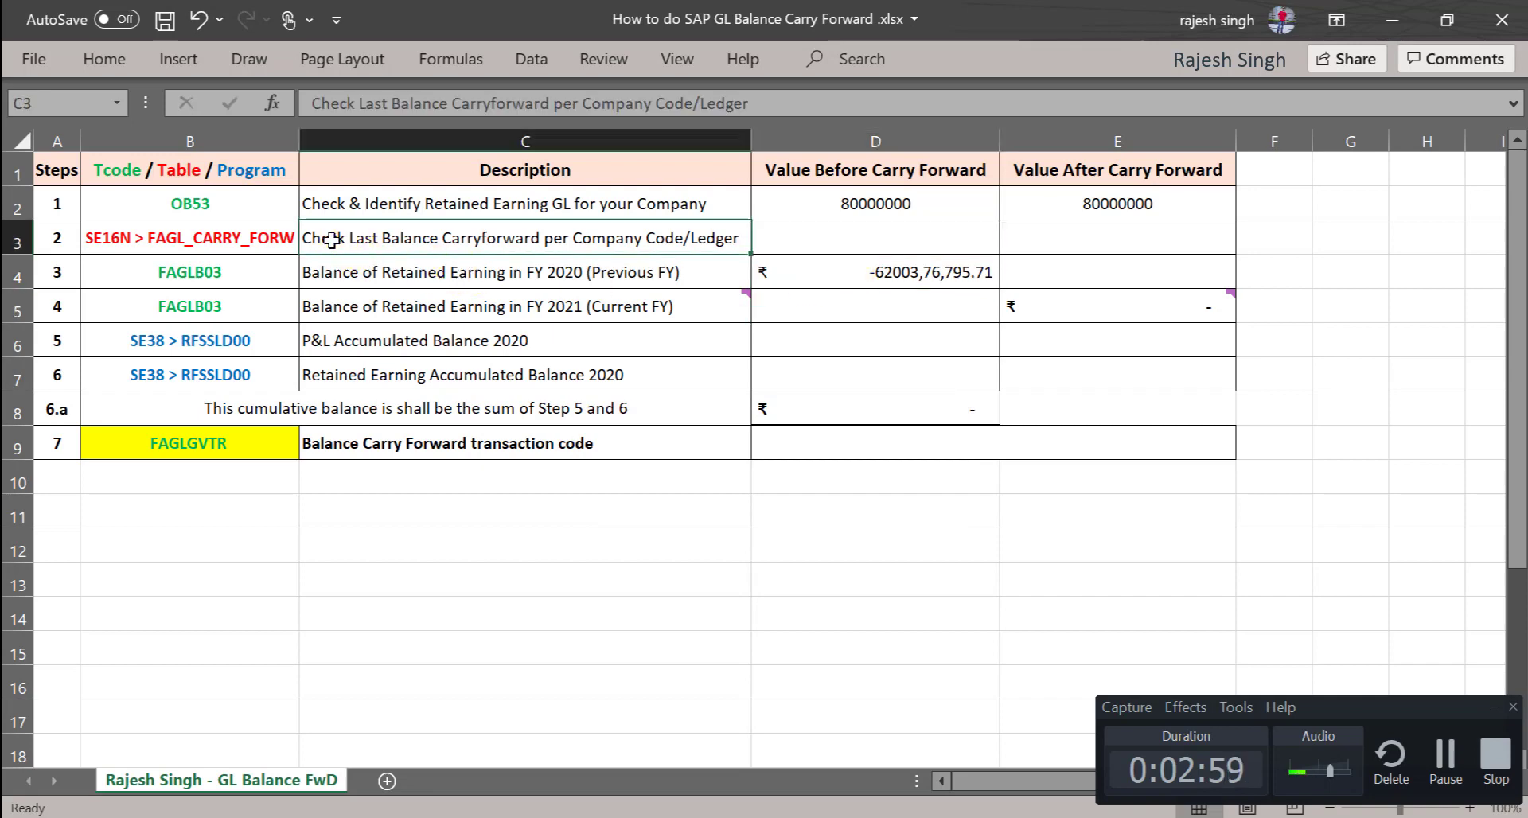
click(848, 245)
click(848, 245)
text(2020)
key(Return)
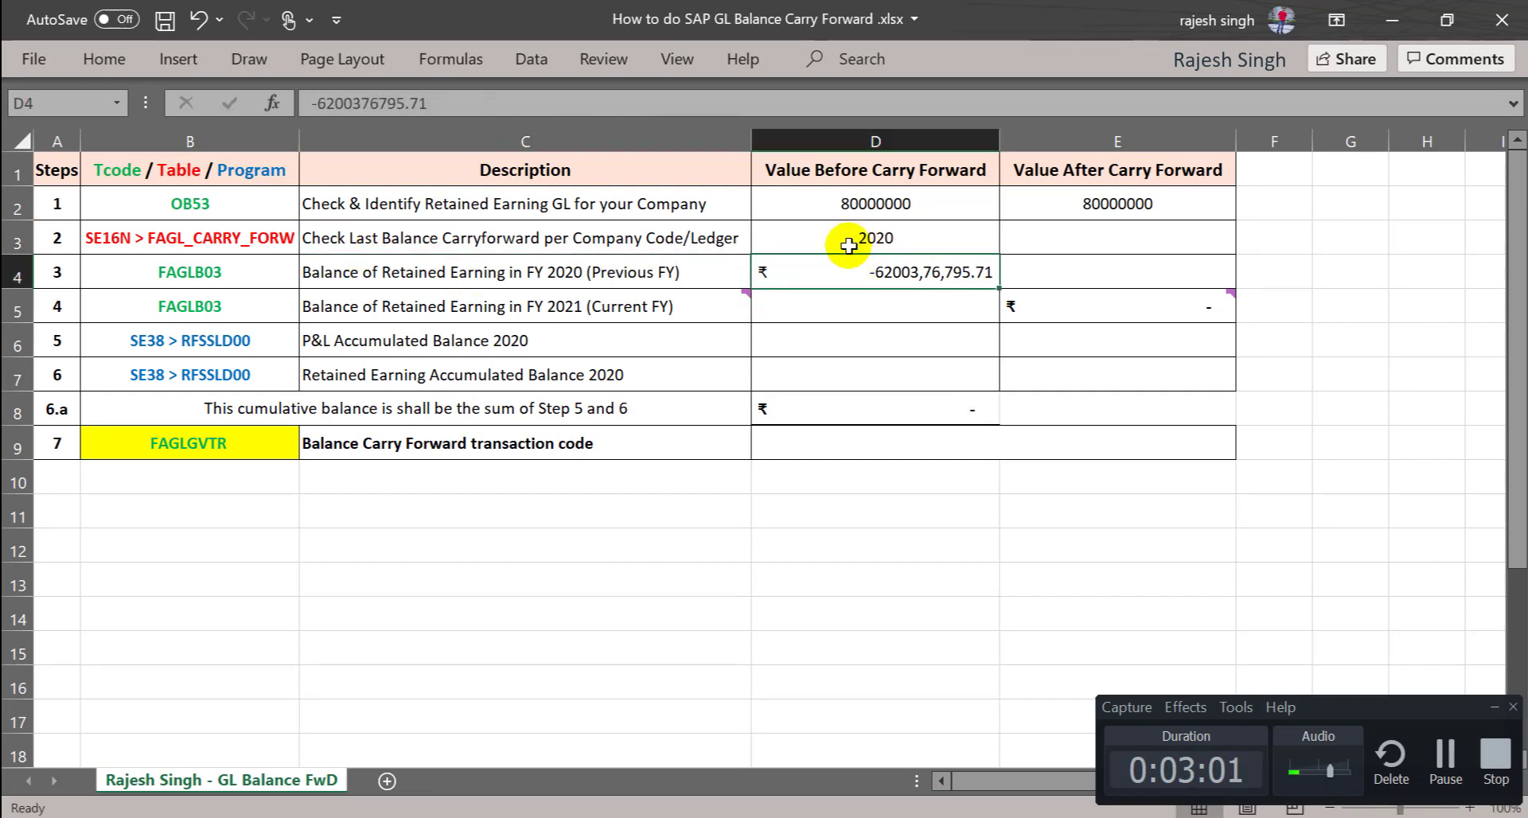
Review the transaction code, description and comment for step 4 in row 5 of the checklist.
key(Down)
key(Left)
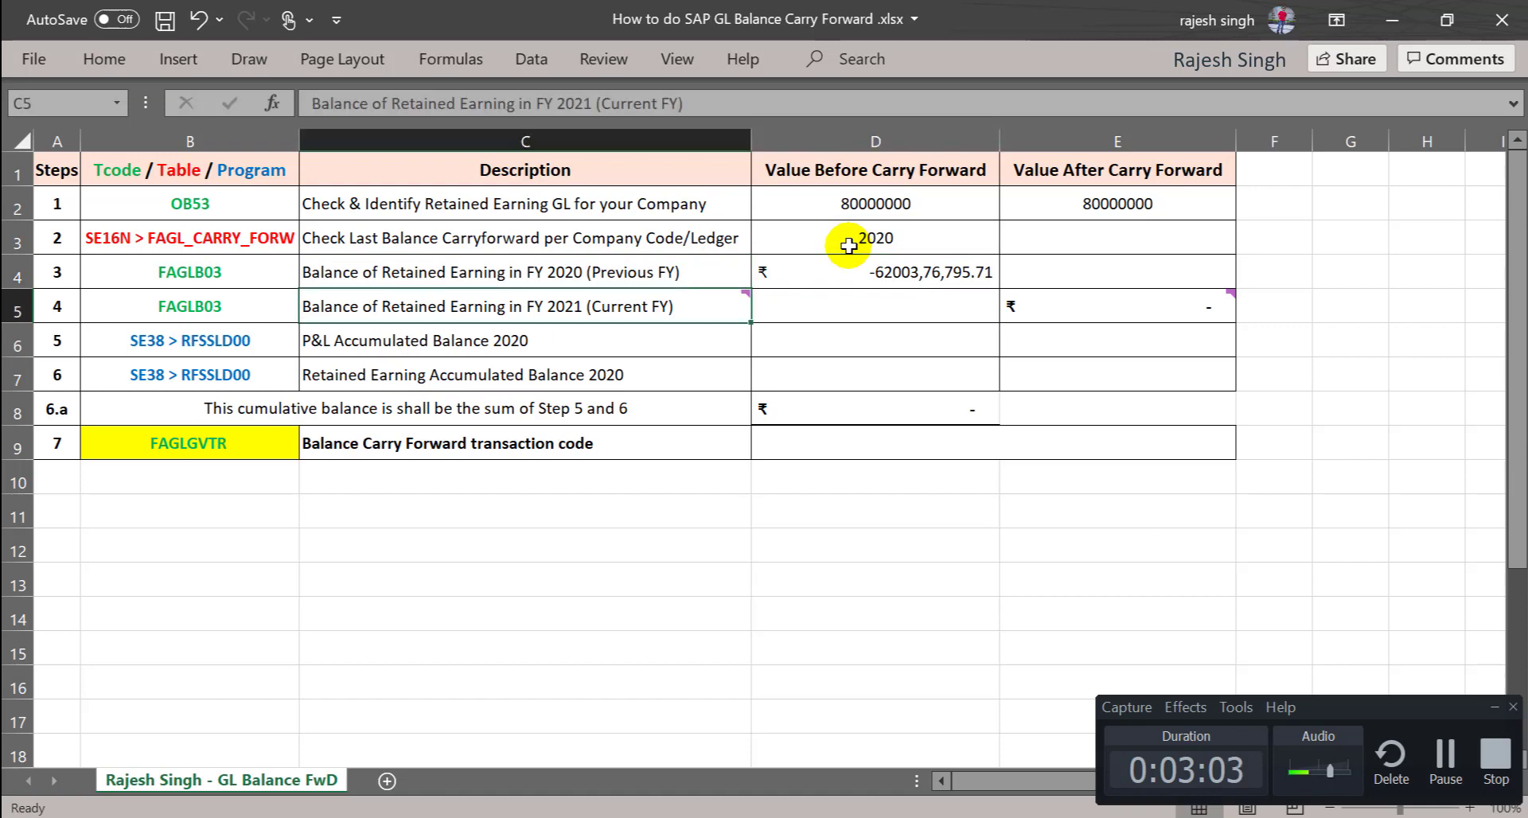
key(Left)
key(Right)
key(Right)
key(Left)
key(Left)
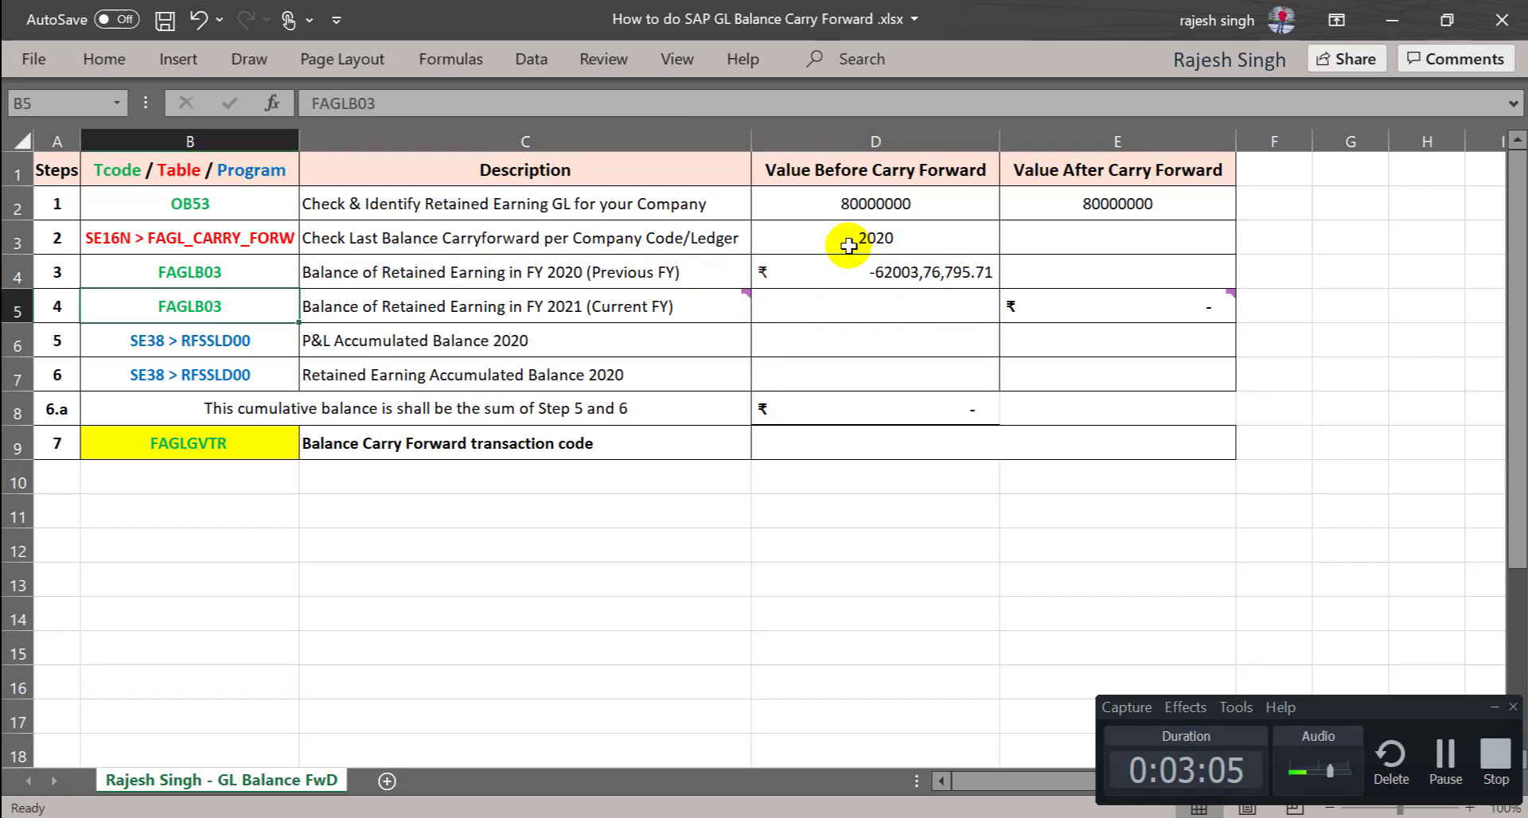
key(Right)
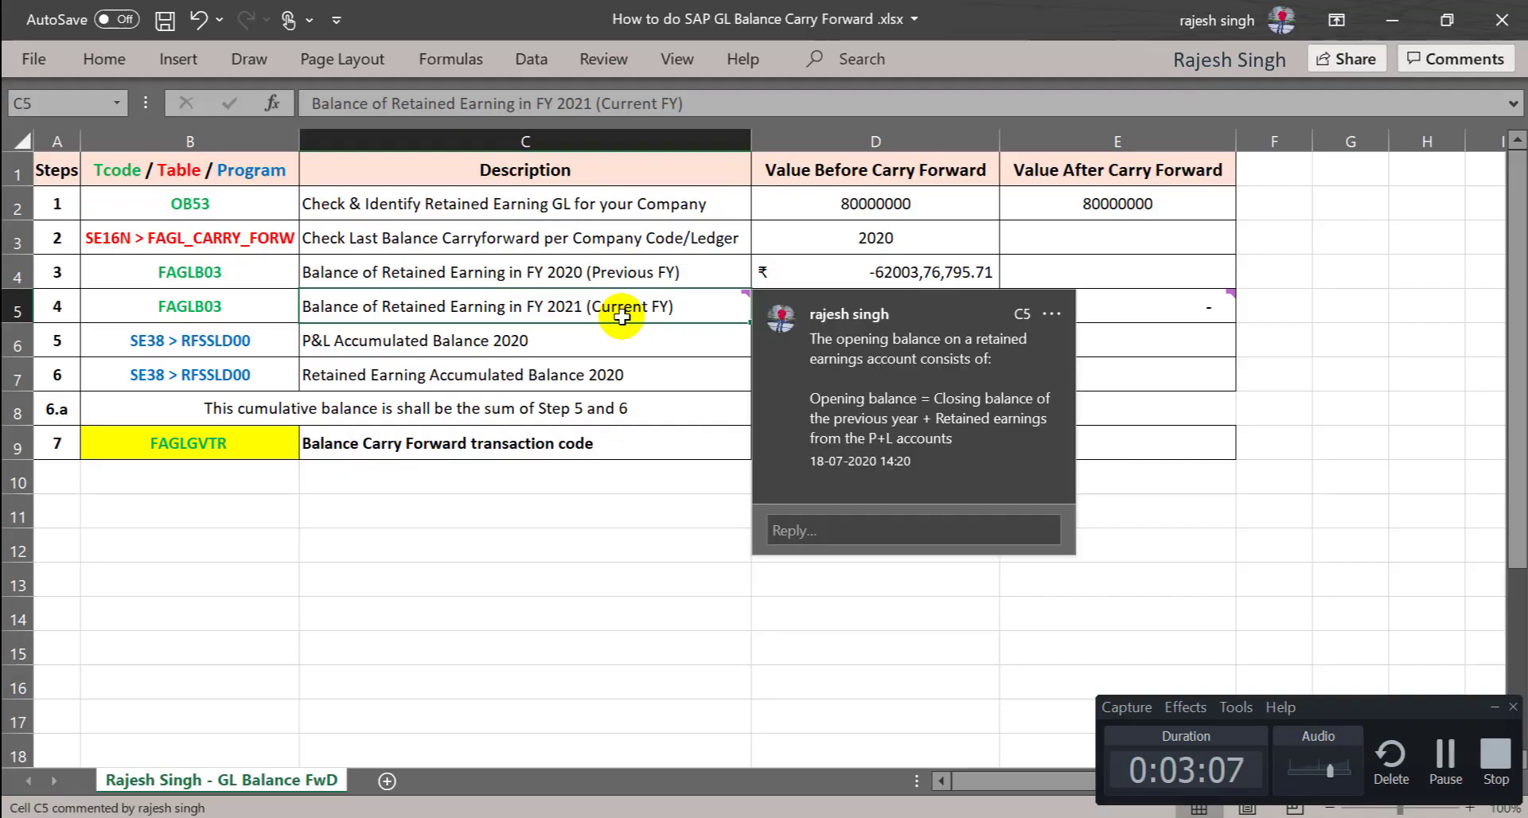
Switch to SAP, return to the balance selection, set the fiscal year to 2021 and run the display.
key(alt+Tab)
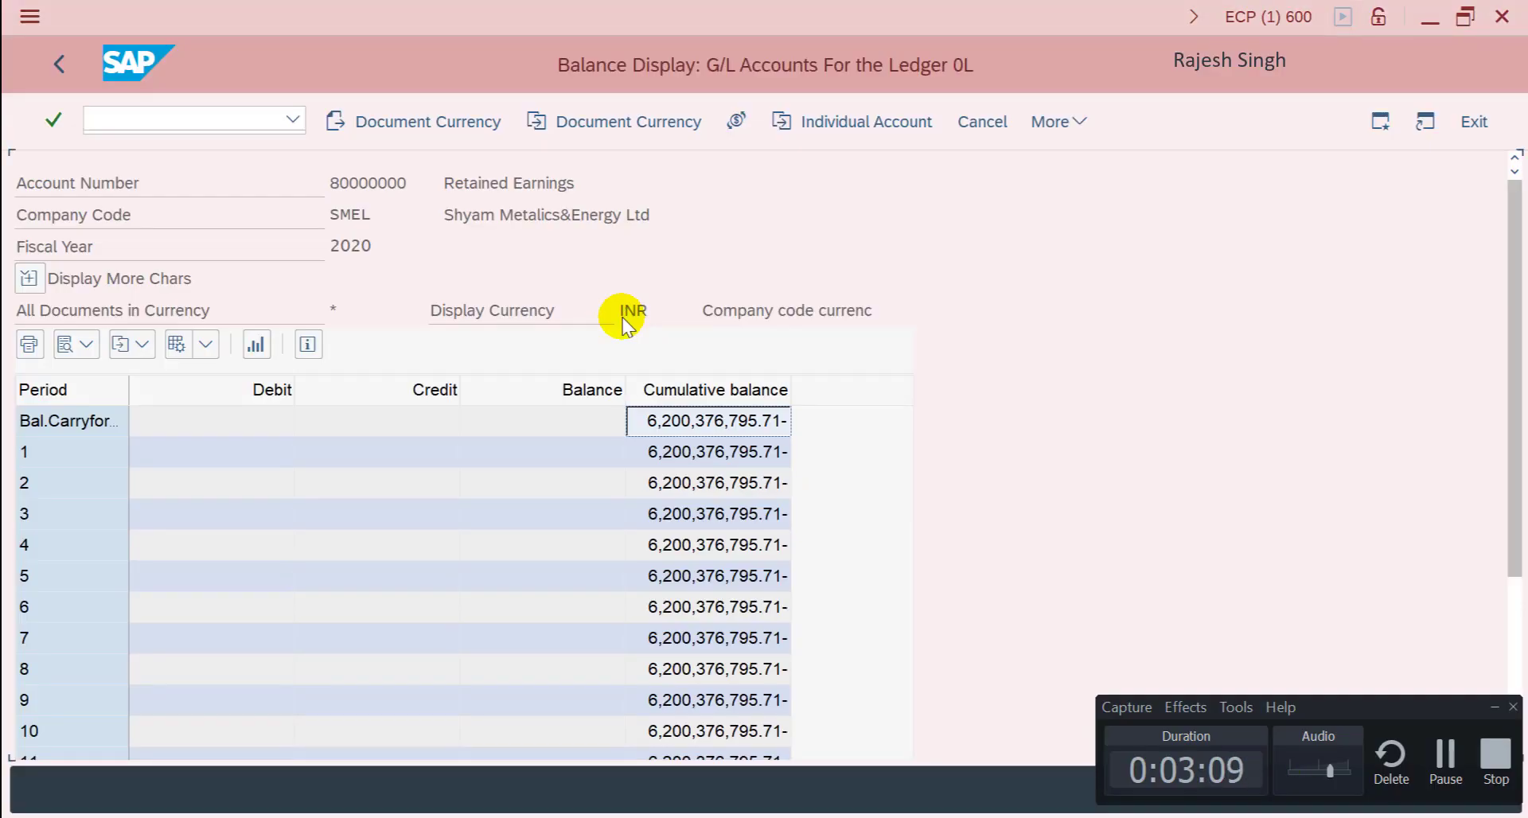
key(F3)
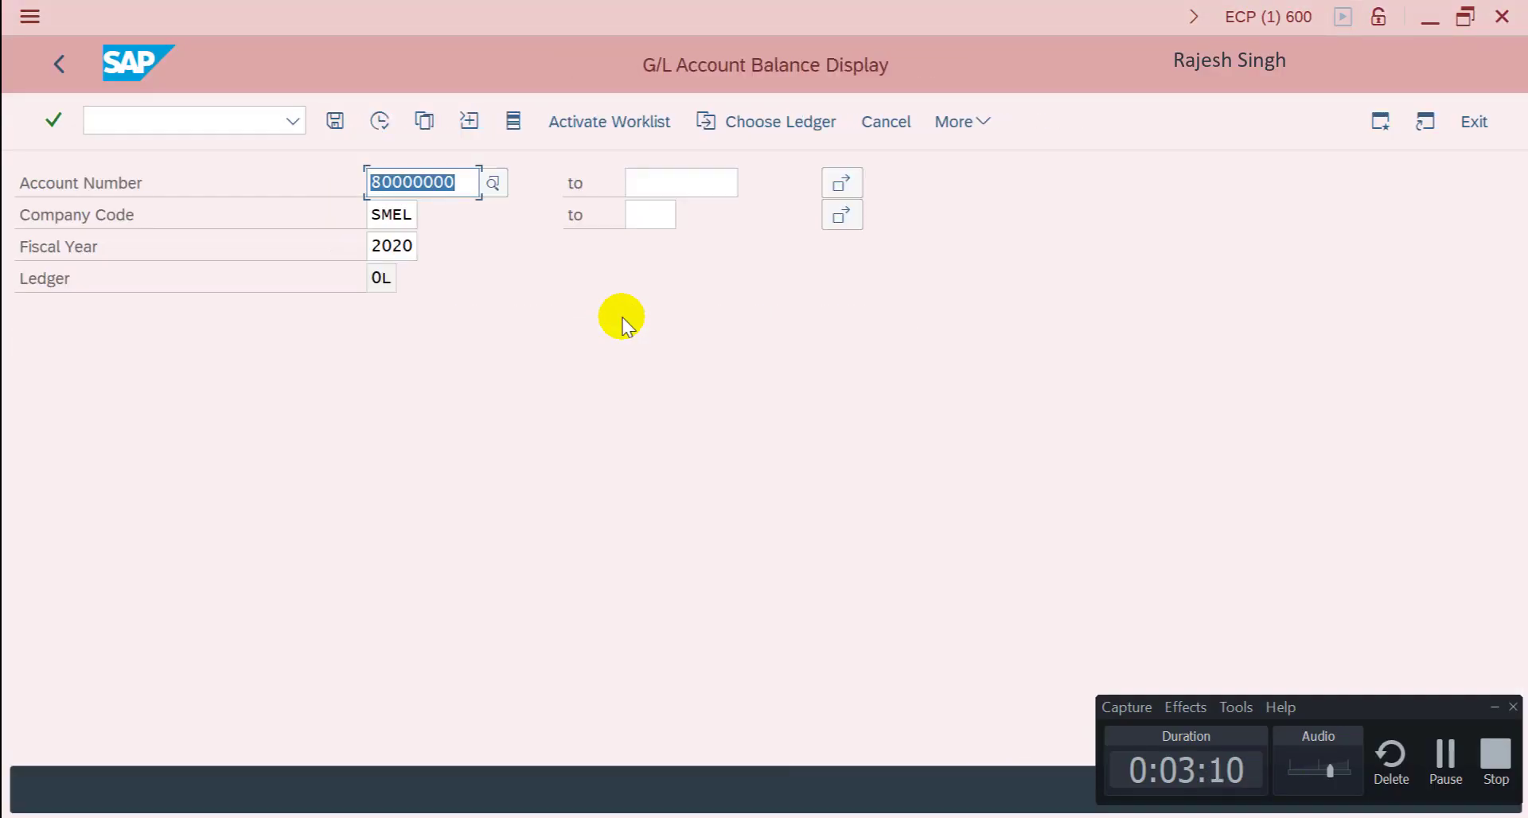
click(407, 245)
key(BackSpace)
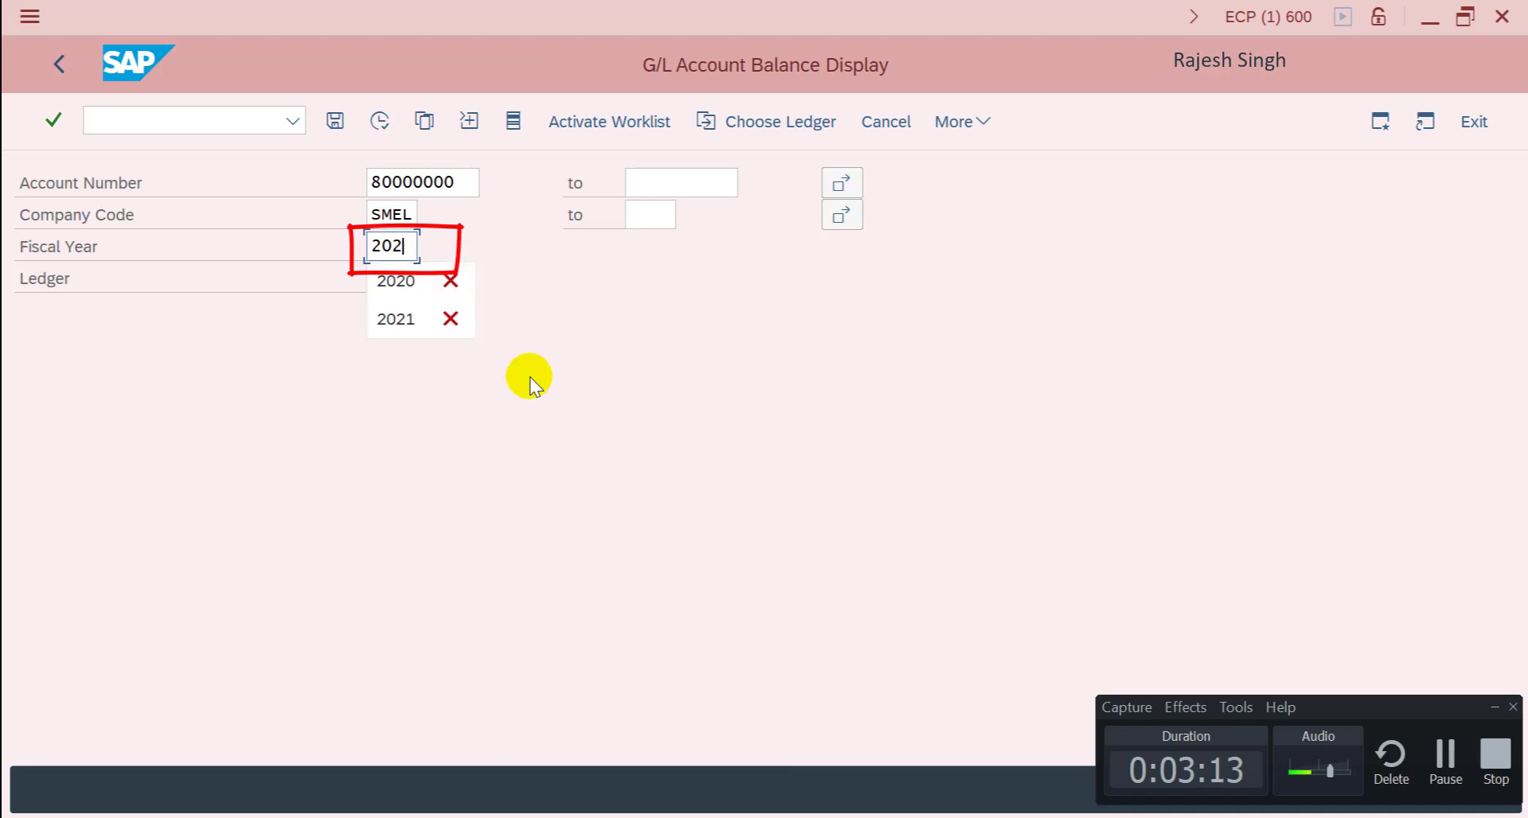
text(1)
key(Return)
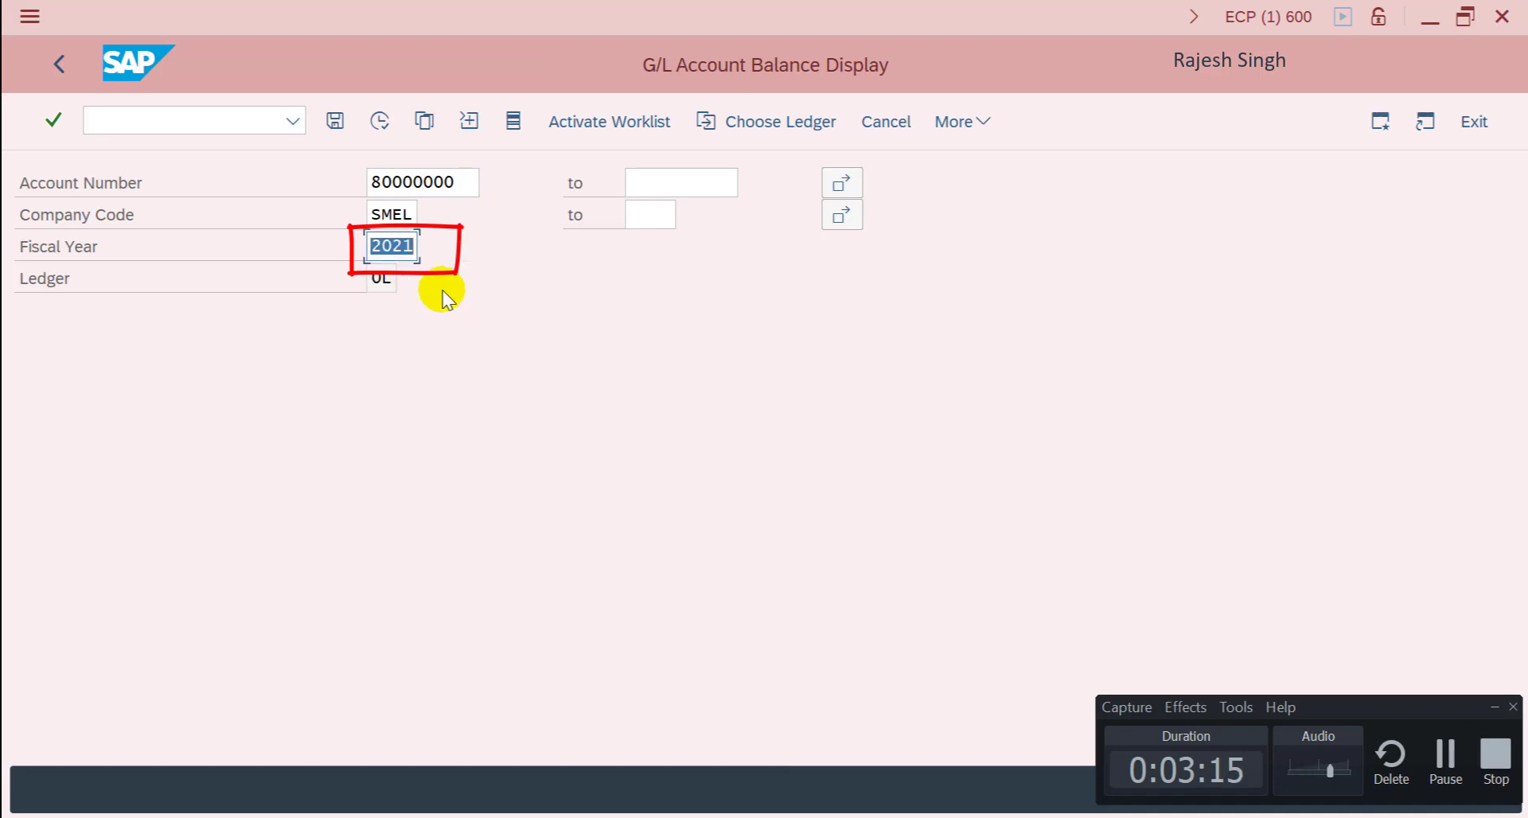
click(378, 127)
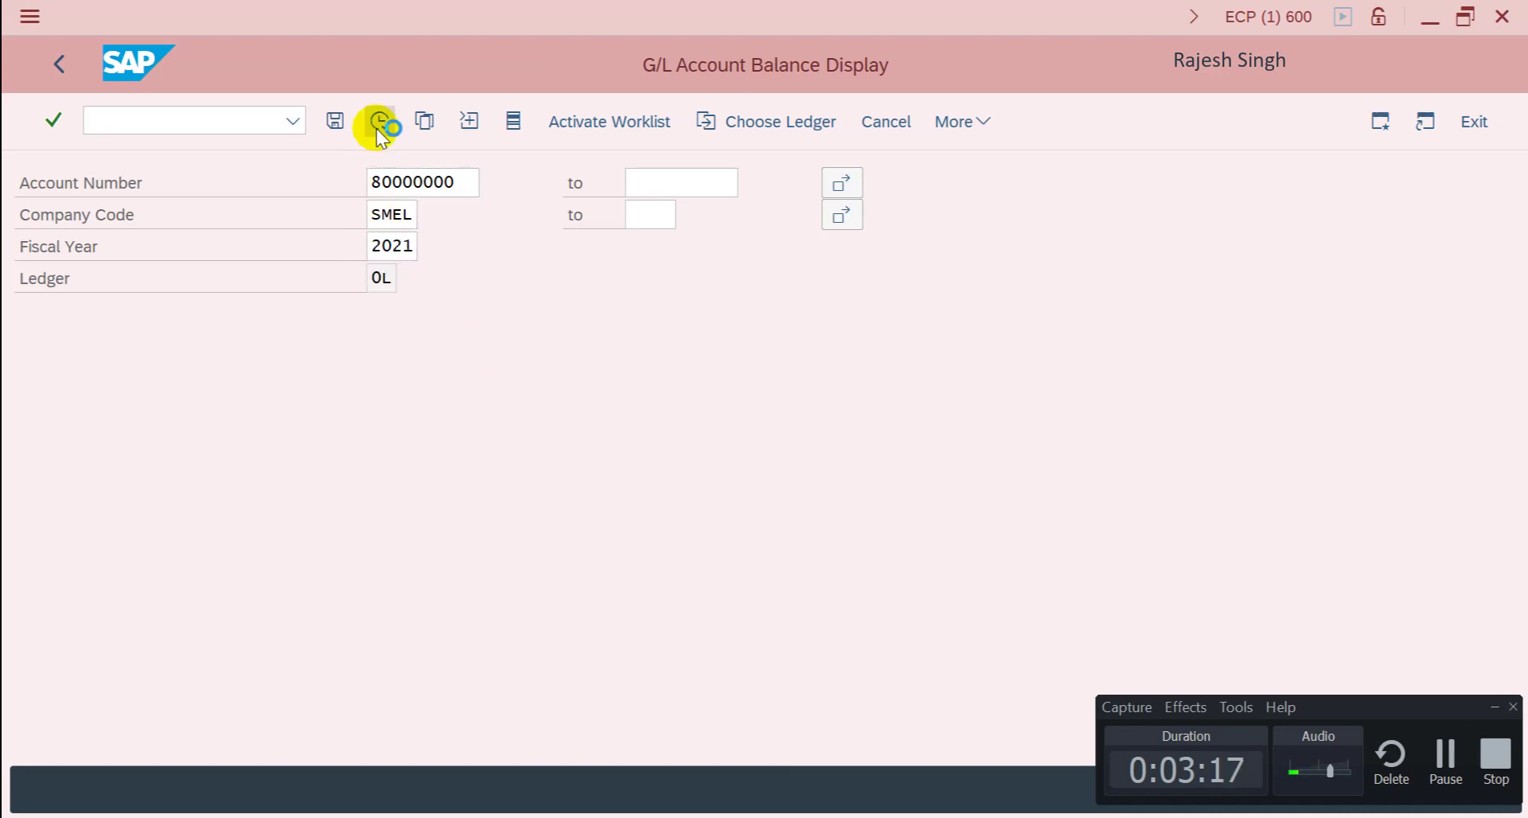
Copy the balance carryforward row's cumulative balance for 2021 and paste it as text into cell D5 of the Excel checklist.
click(740, 428)
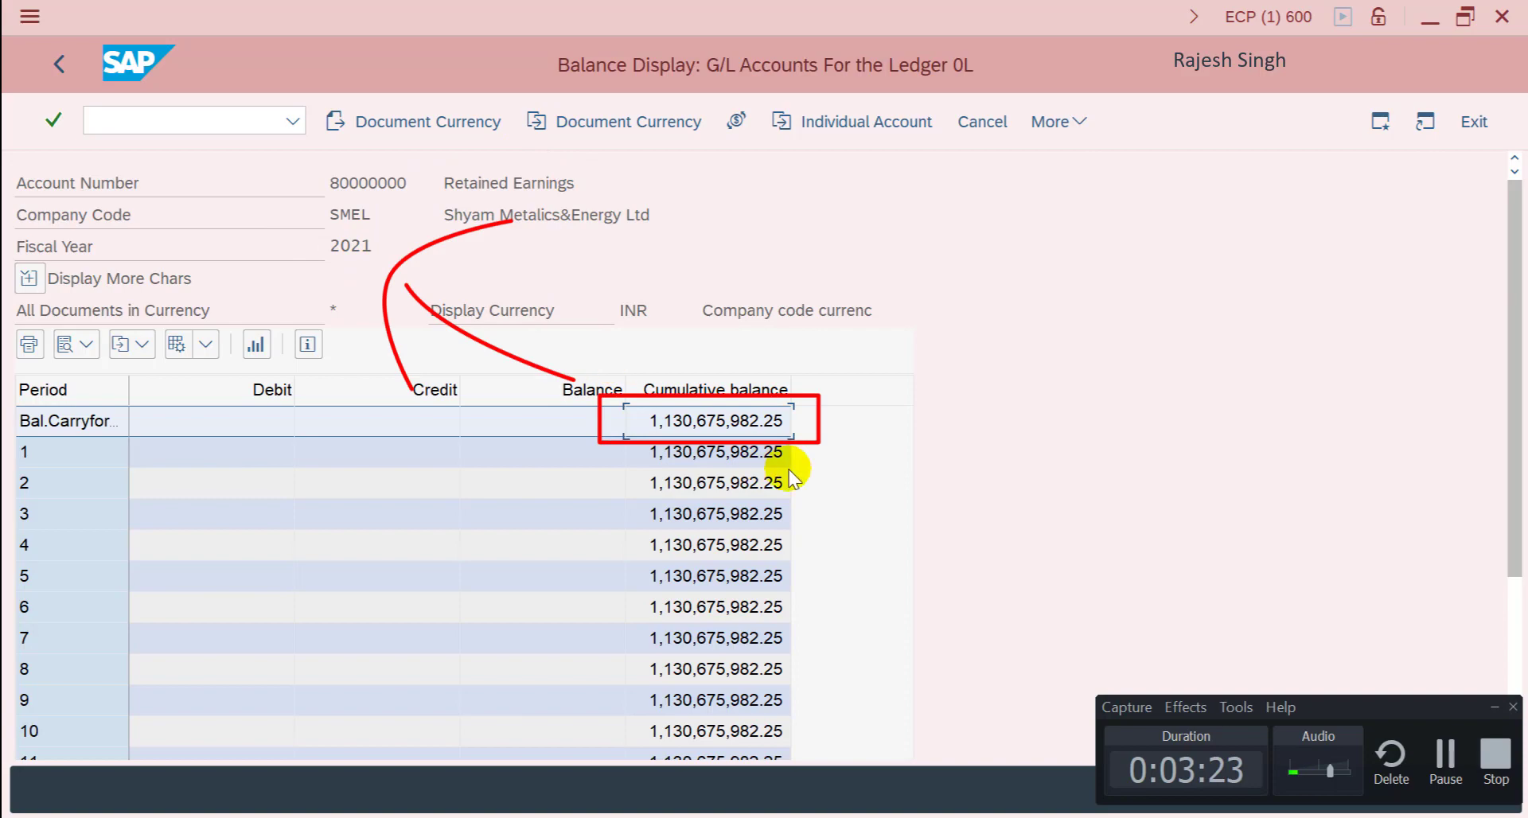
key(alt+Tab)
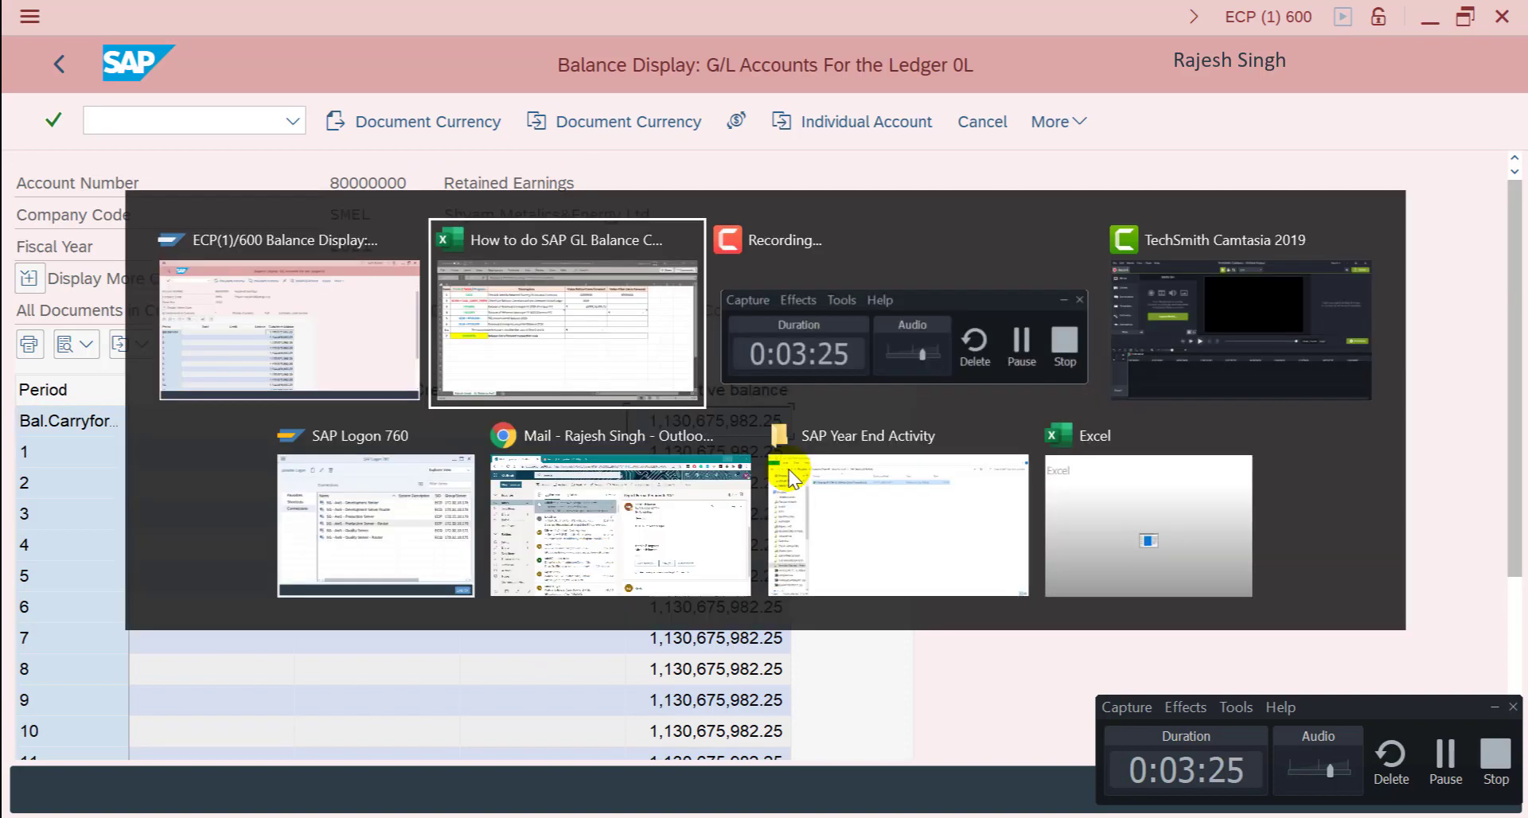
click(923, 621)
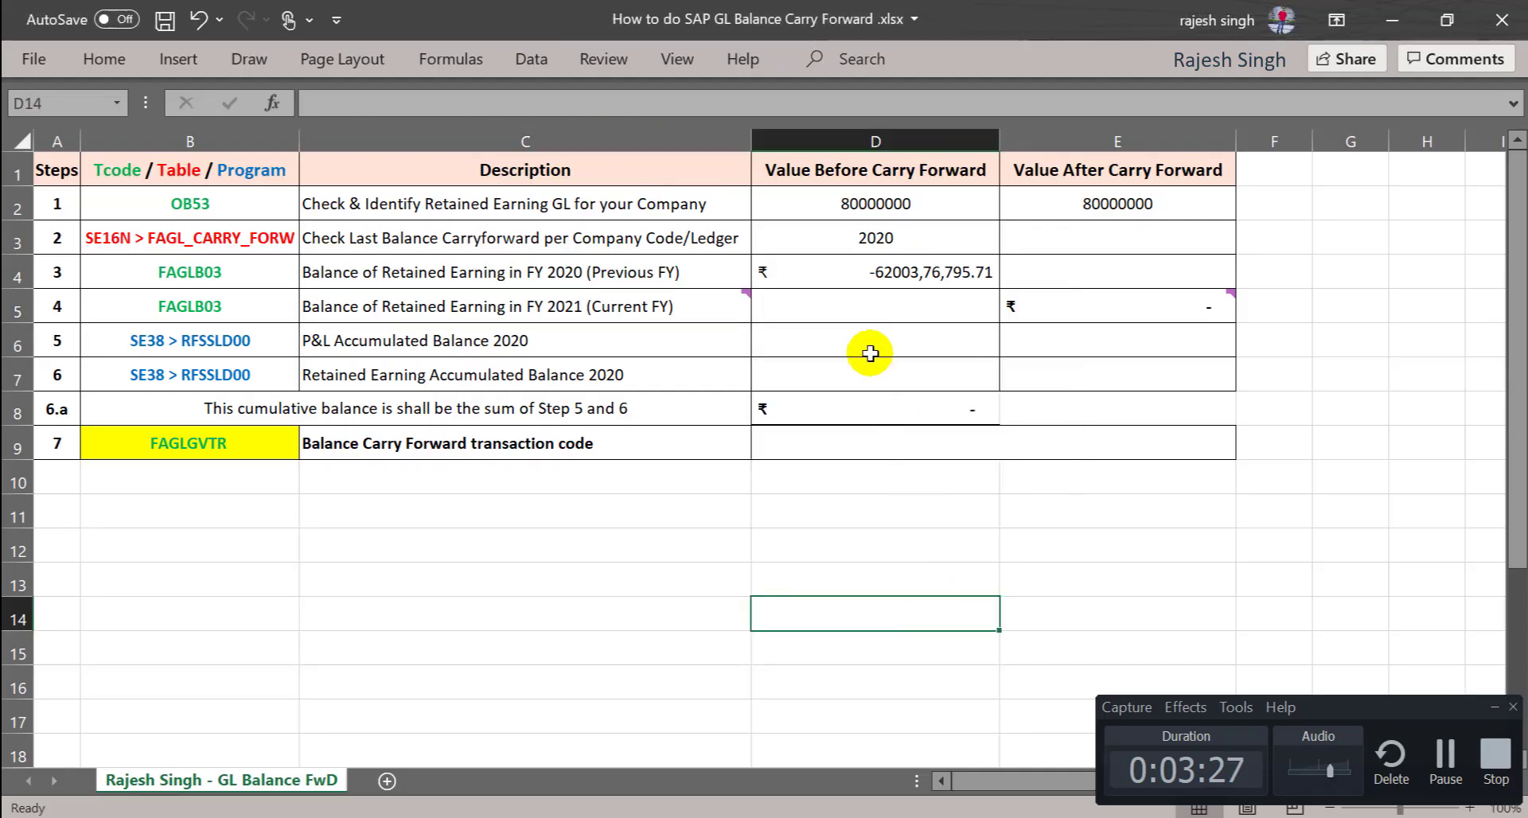
click(855, 304)
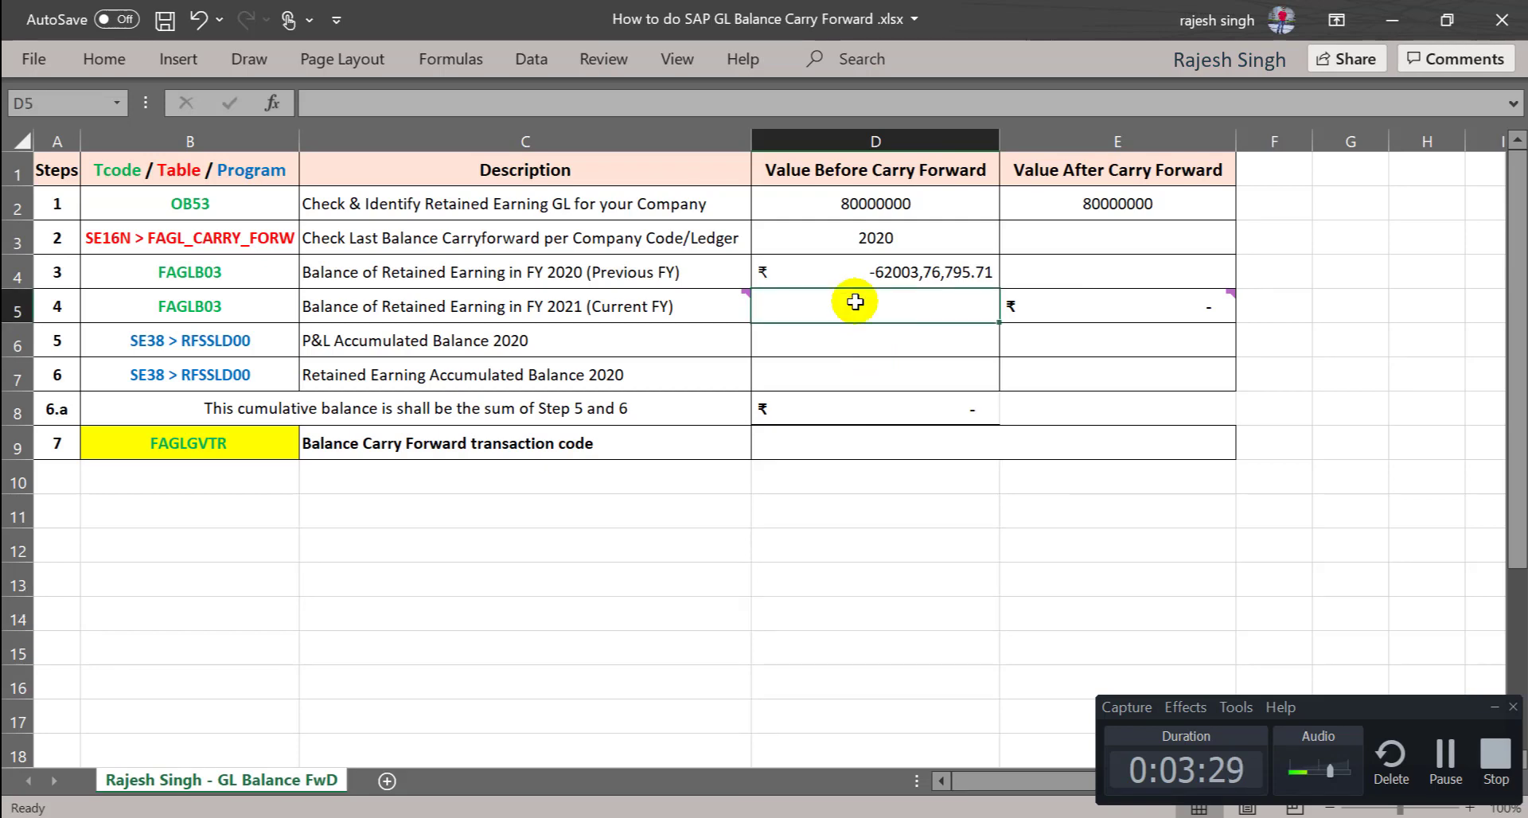
key(ctrl+alt+v)
key(Down)
key(Return)
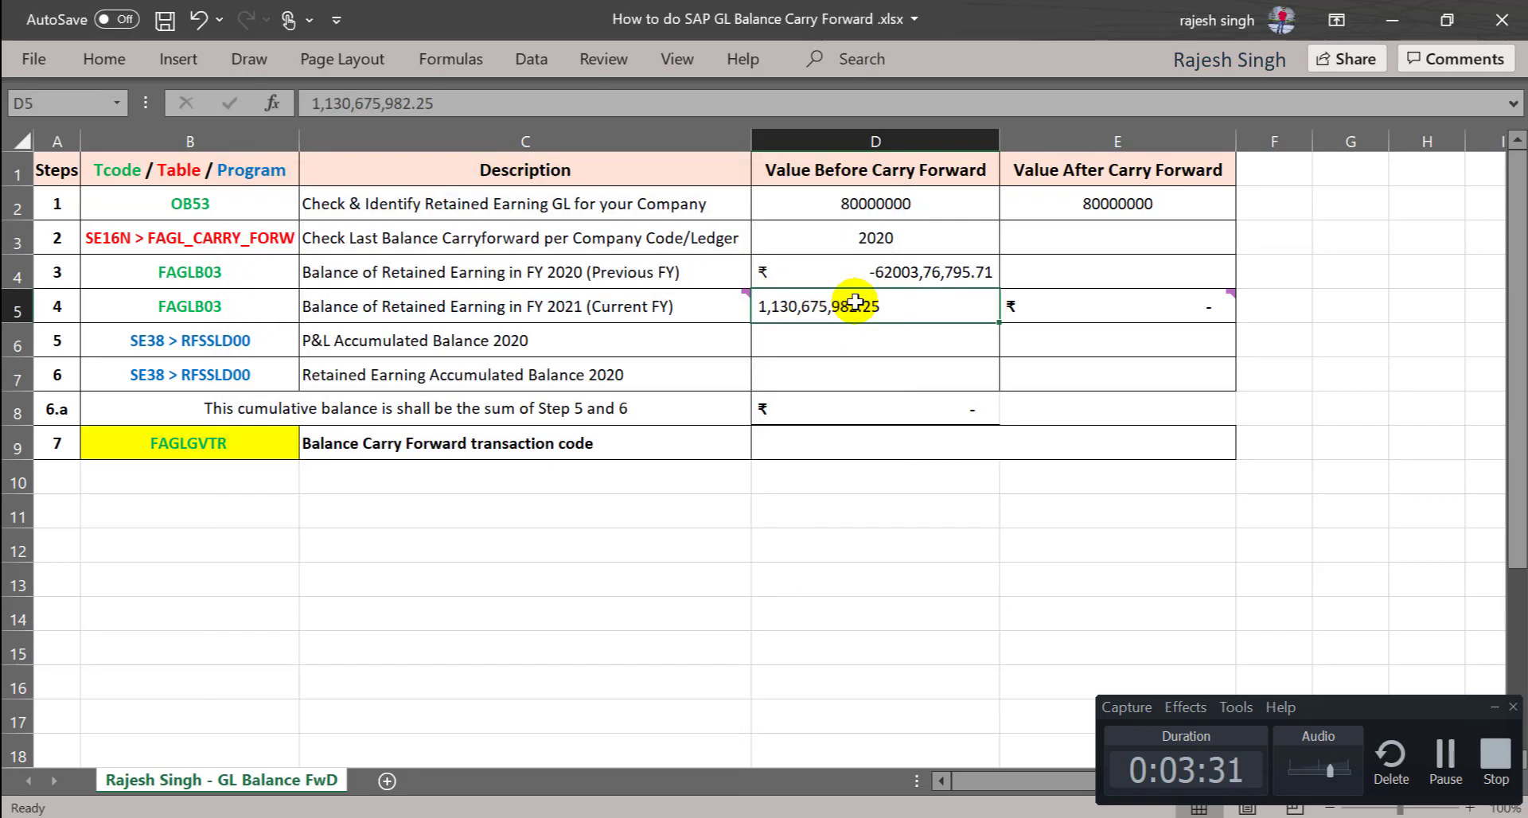
Remove the thousands separators from the 2021 balance in cell D5 so it is entered as the number 1130675982.25.
click(876, 537)
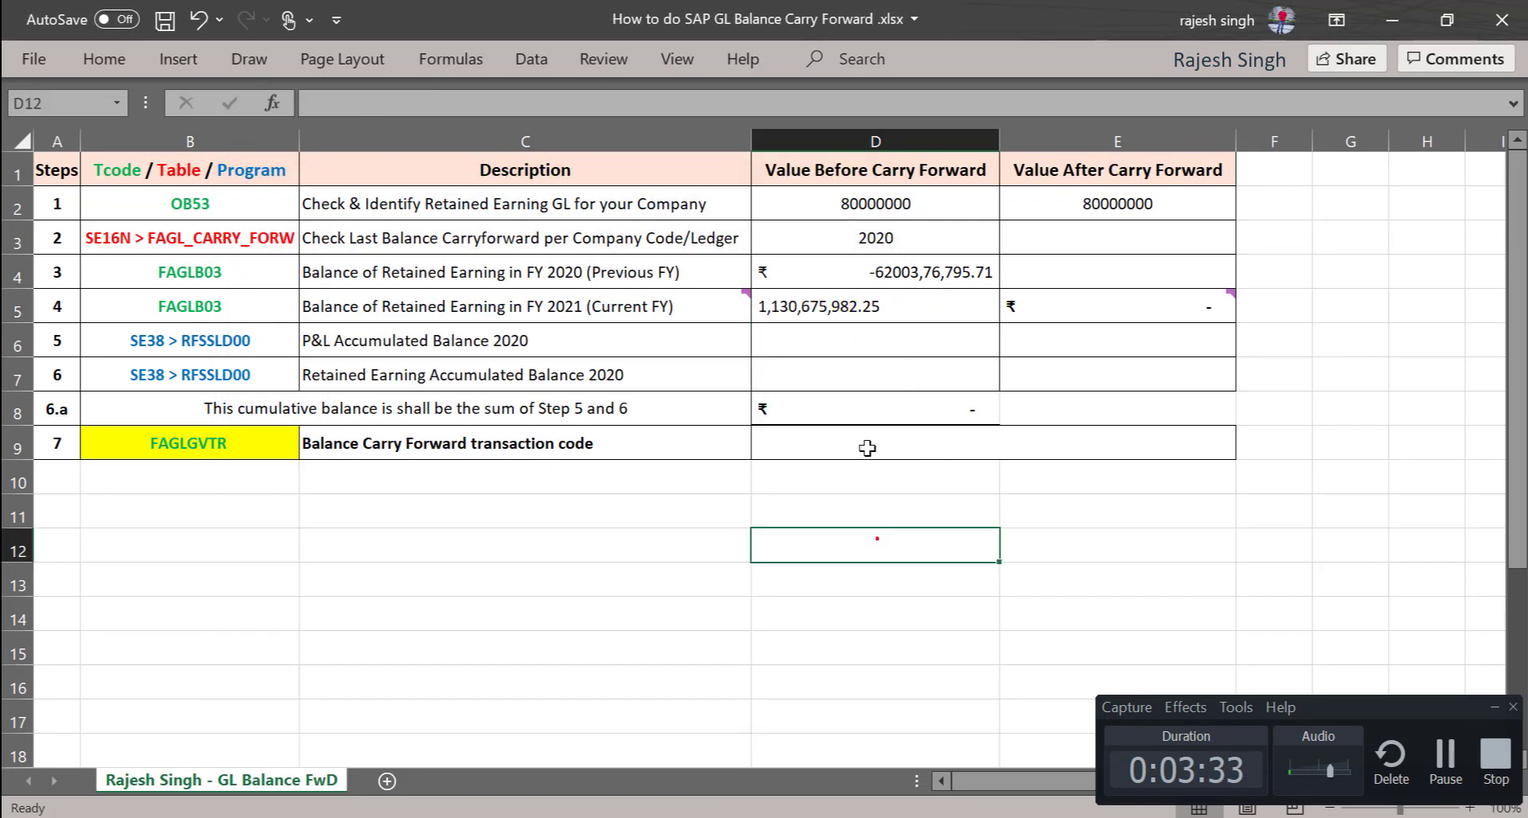
double_click(833, 312)
click(833, 313)
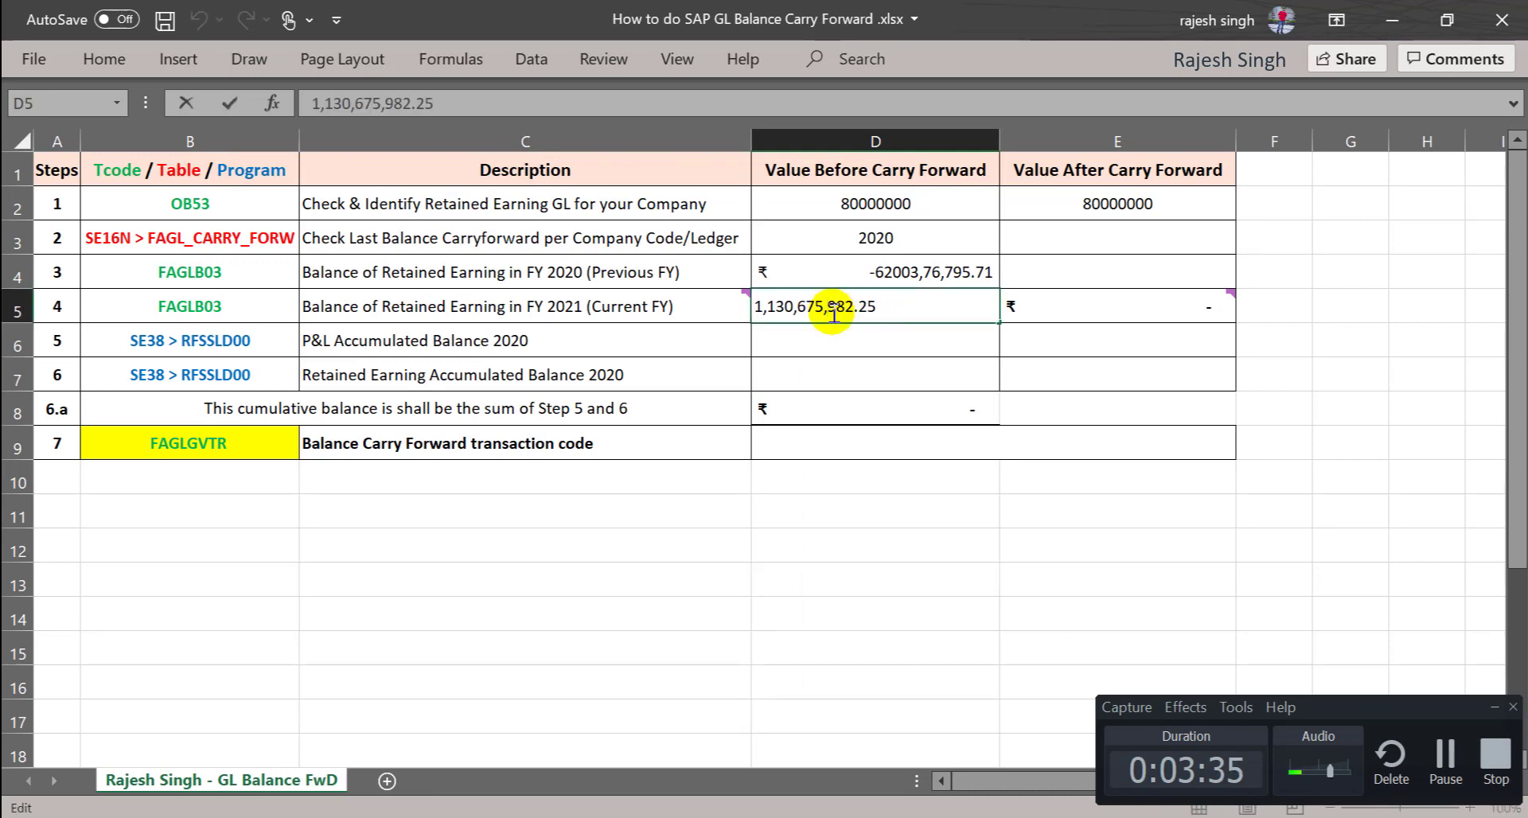
key(BackSpace)
key(BackSpace)
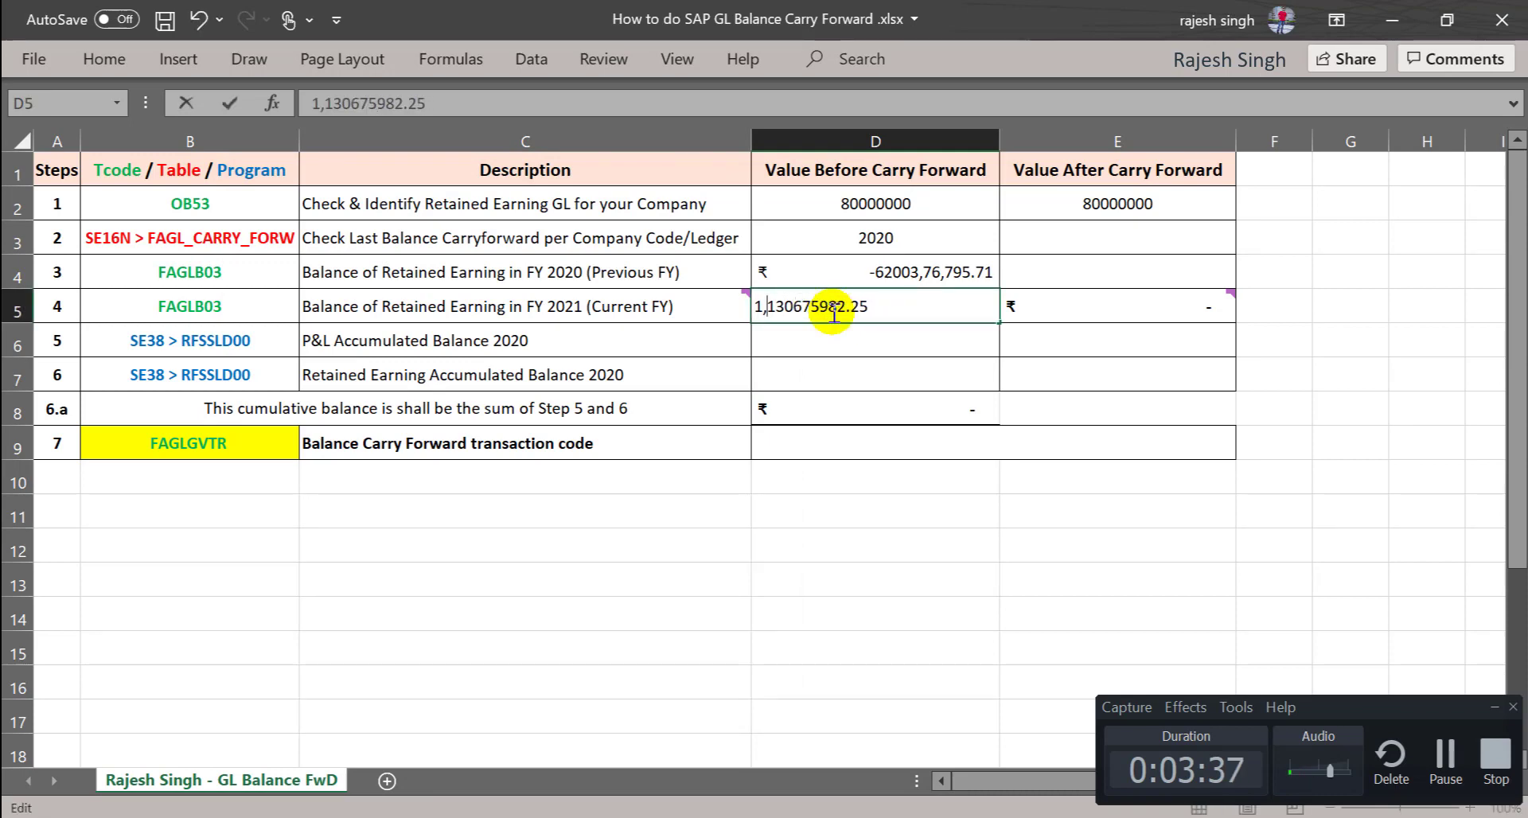
key(BackSpace)
key(Return)
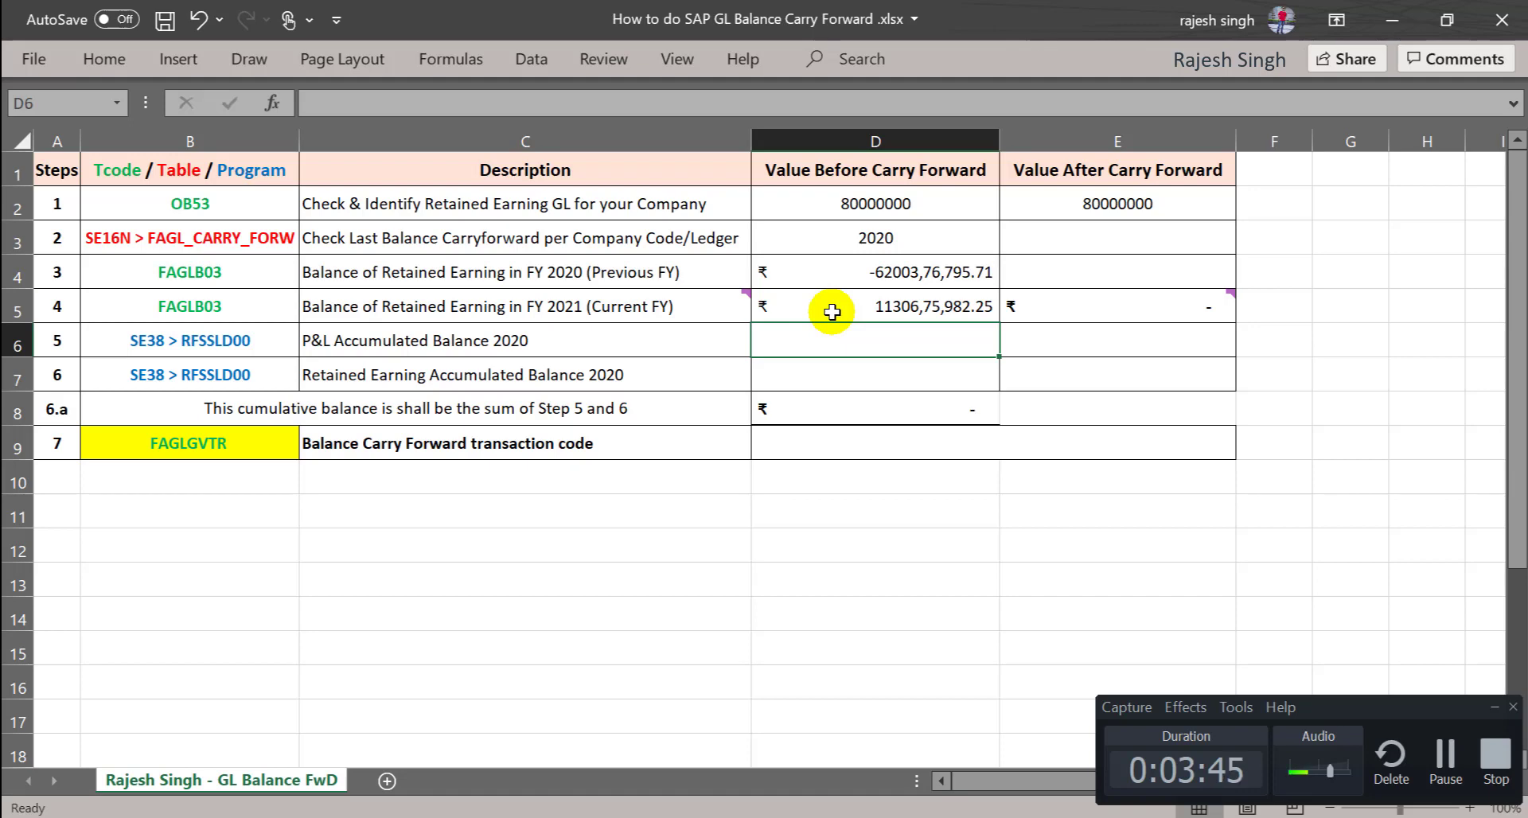
Switch to SAP, leave the G/L balance display and open transaction SE38.
click(266, 343)
key(alt+Tab)
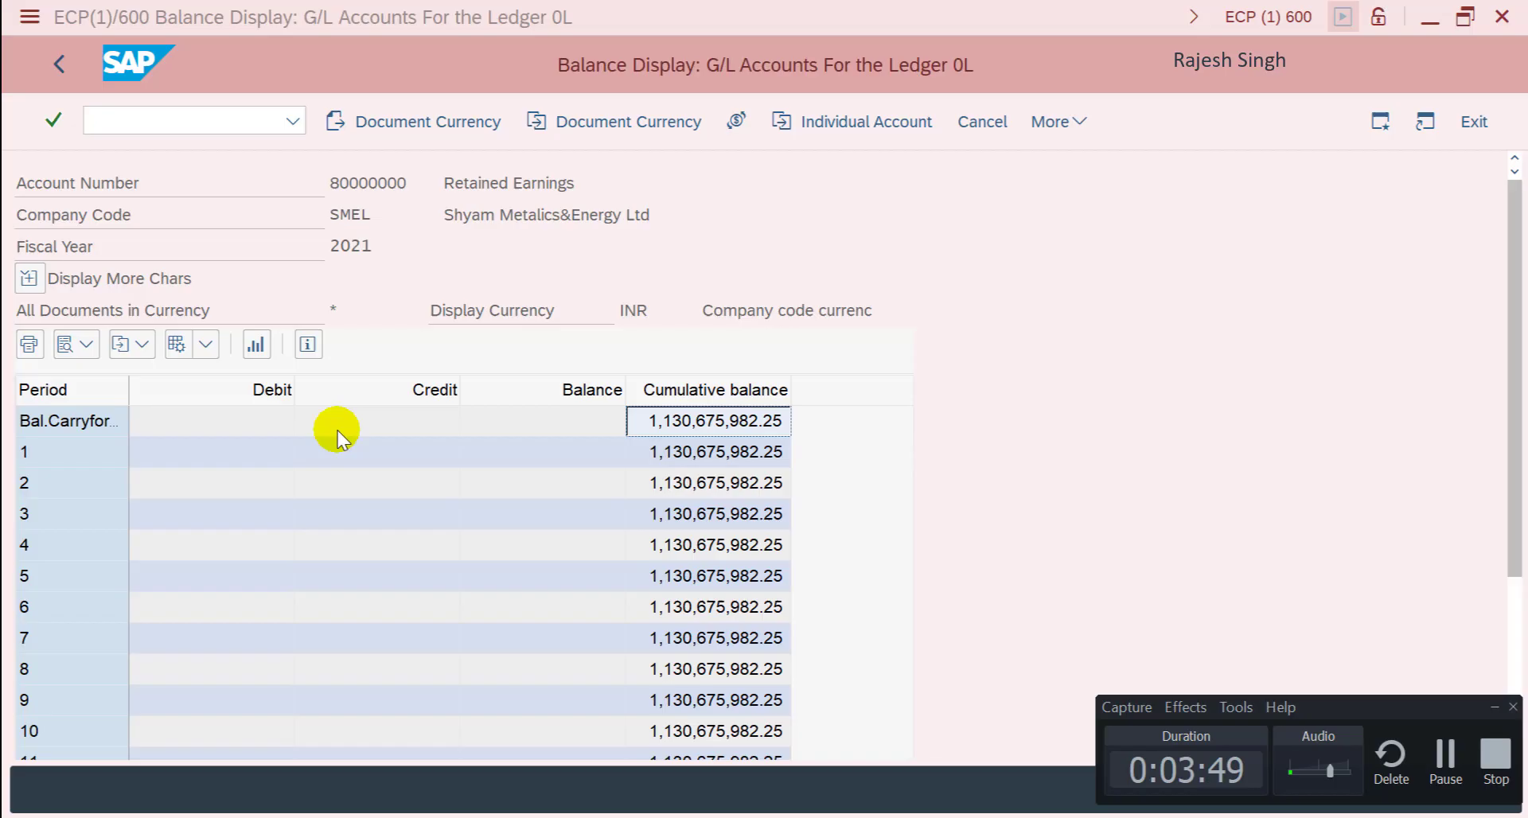
key(F3)
key(F3)
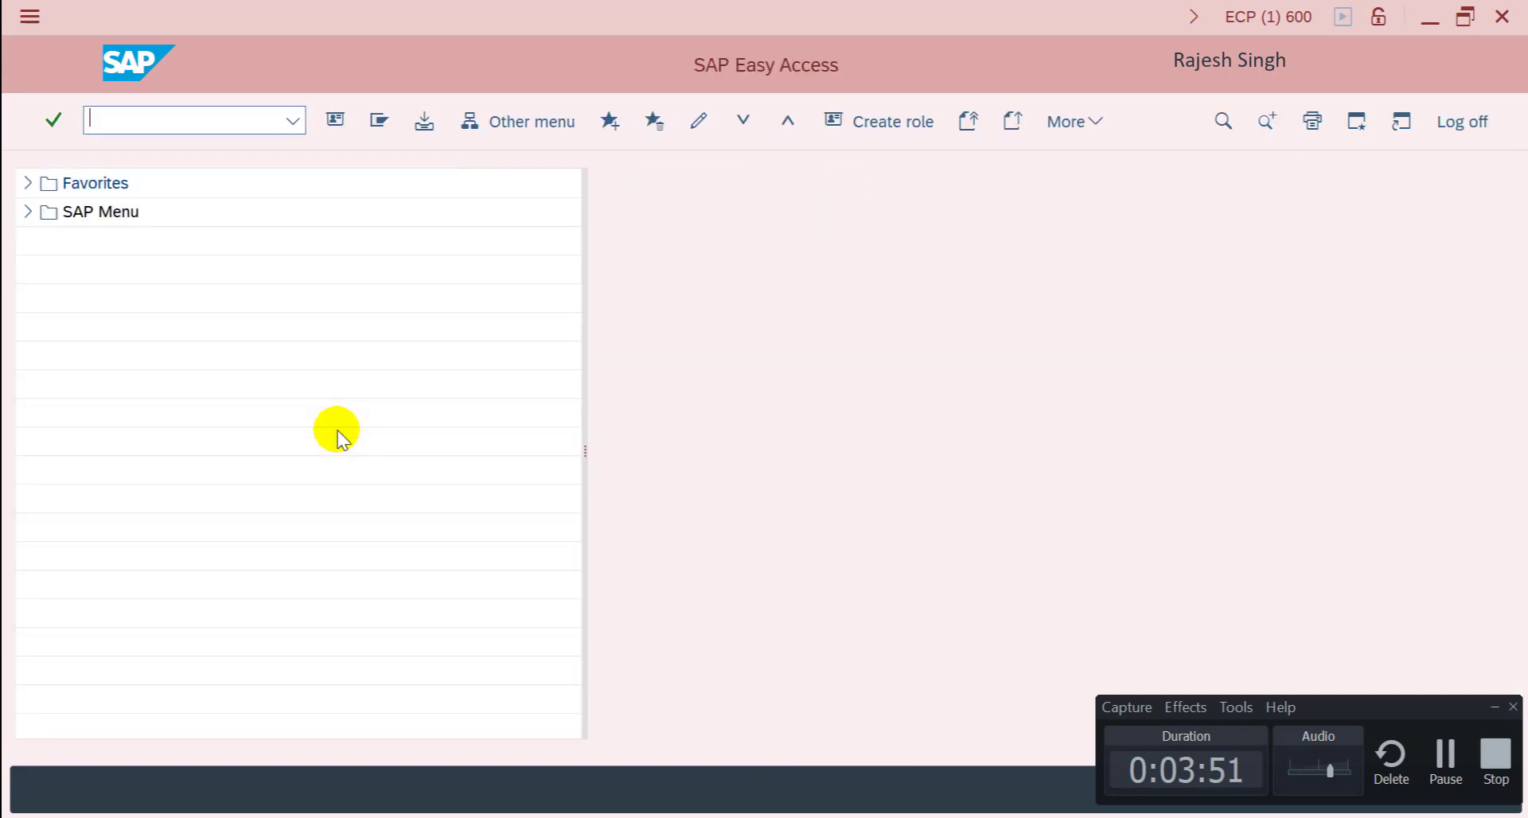
text(se38)
key(Return)
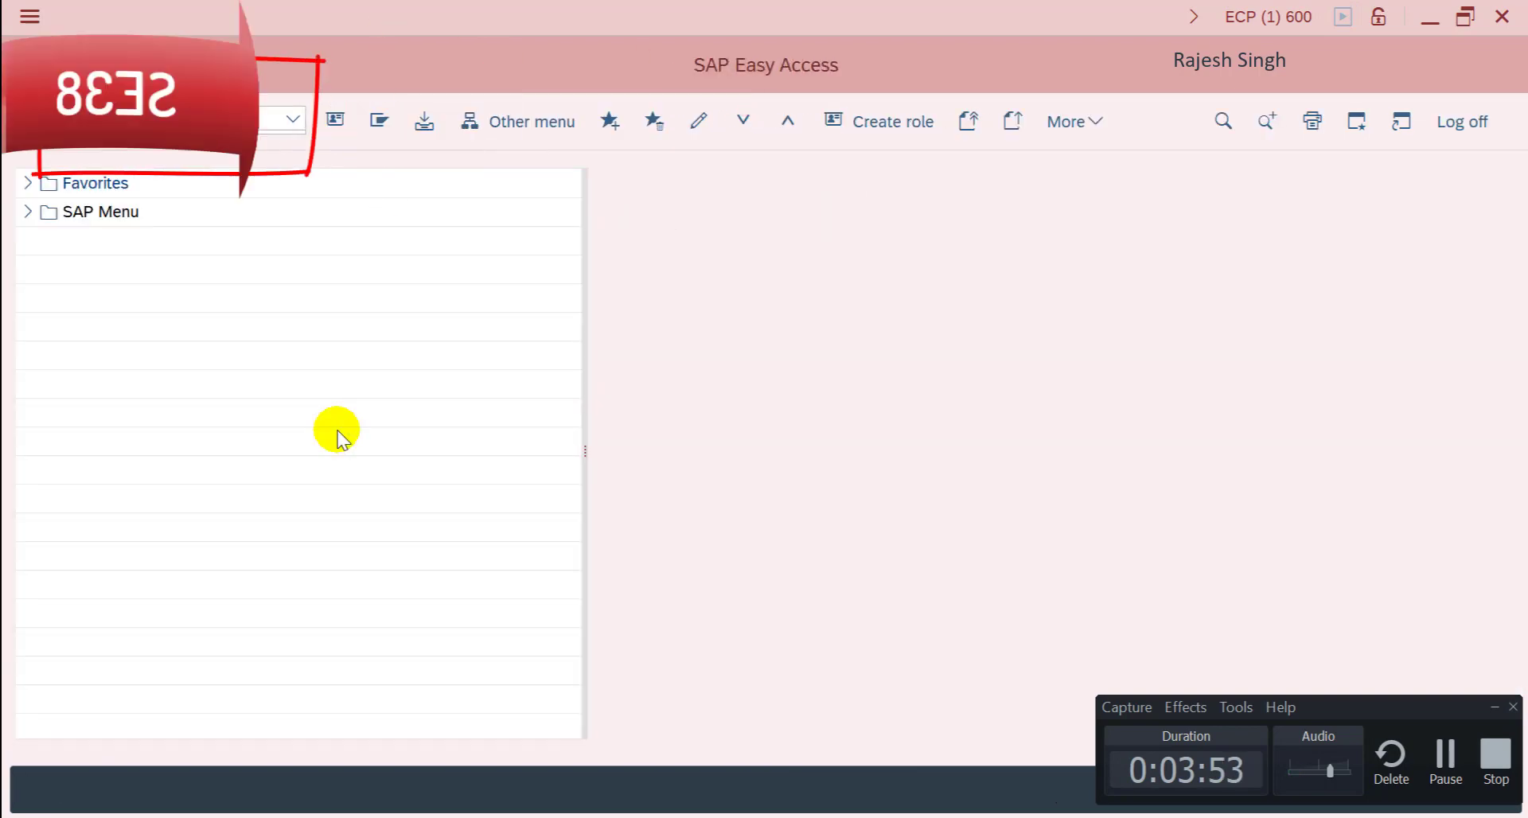
Enter RFSSLD00 as the program in the ABAP Editor and execute it.
key(Down)
key(Down)
key(Return)
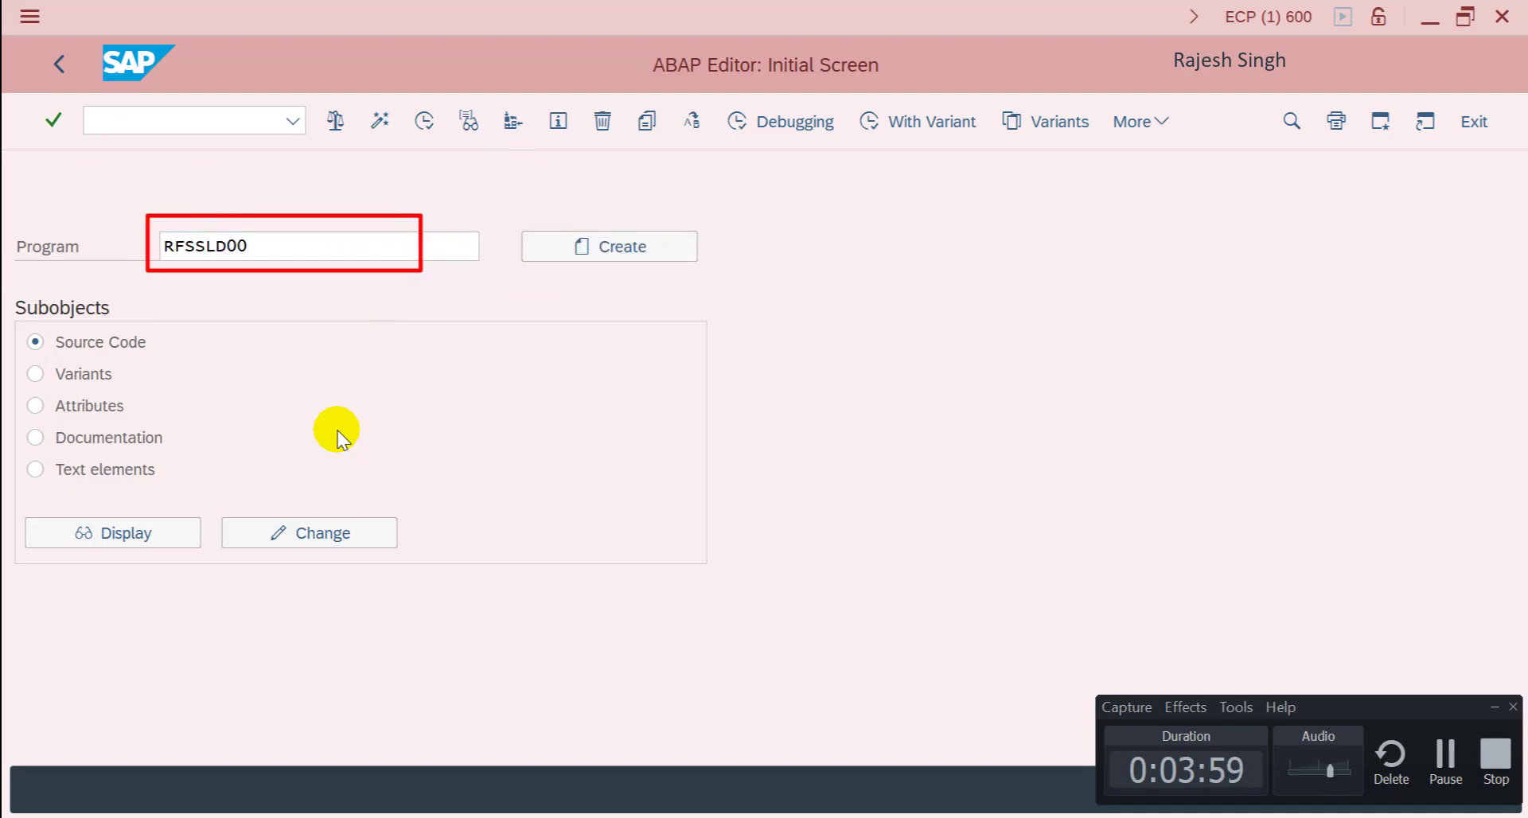
click(424, 121)
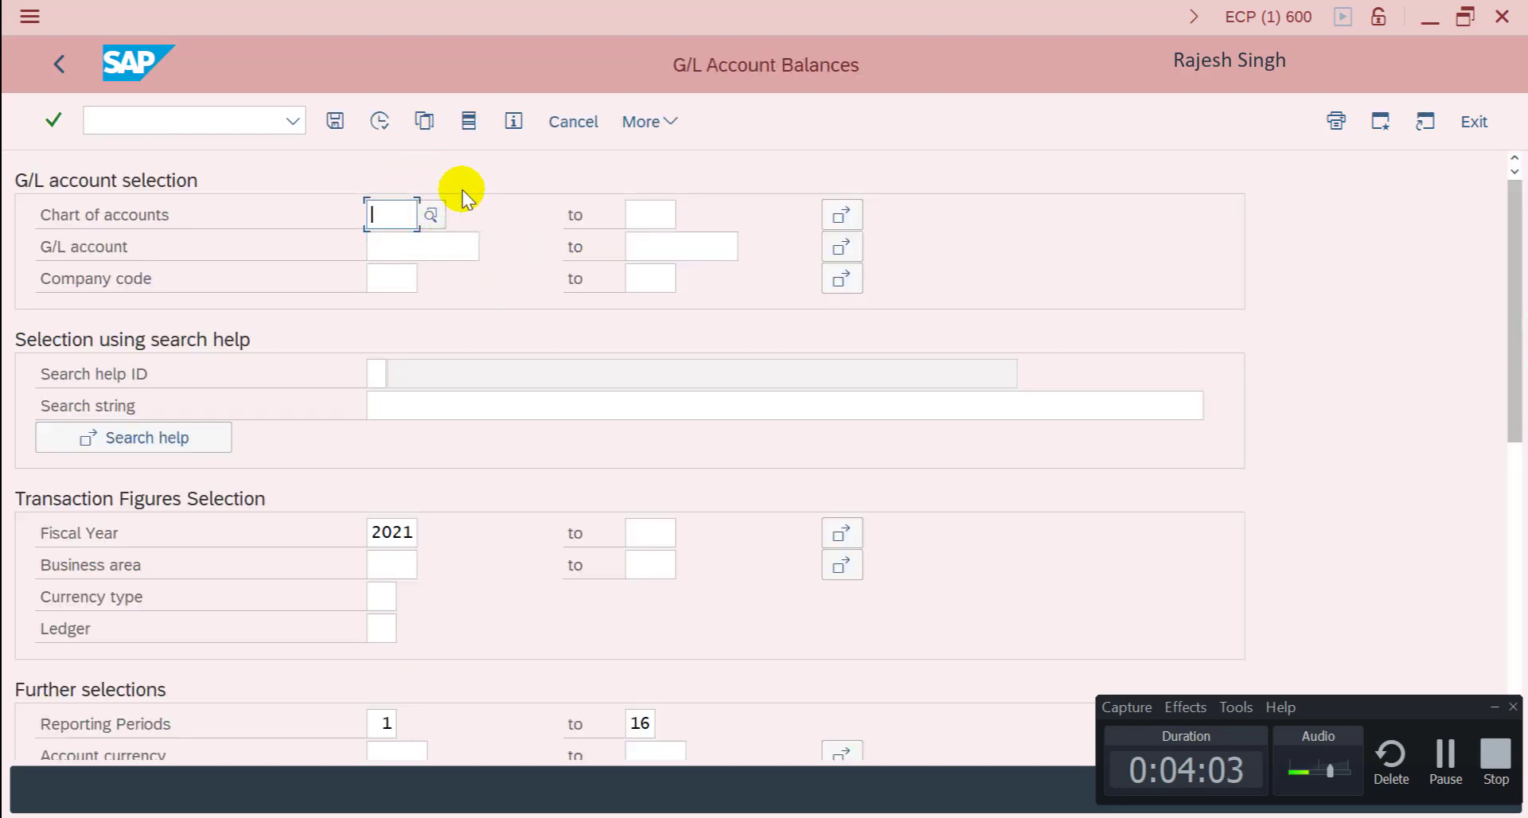
Add P&L Statement Acct Type from the GL master record to the dynamic selections and set it to X.
click(470, 125)
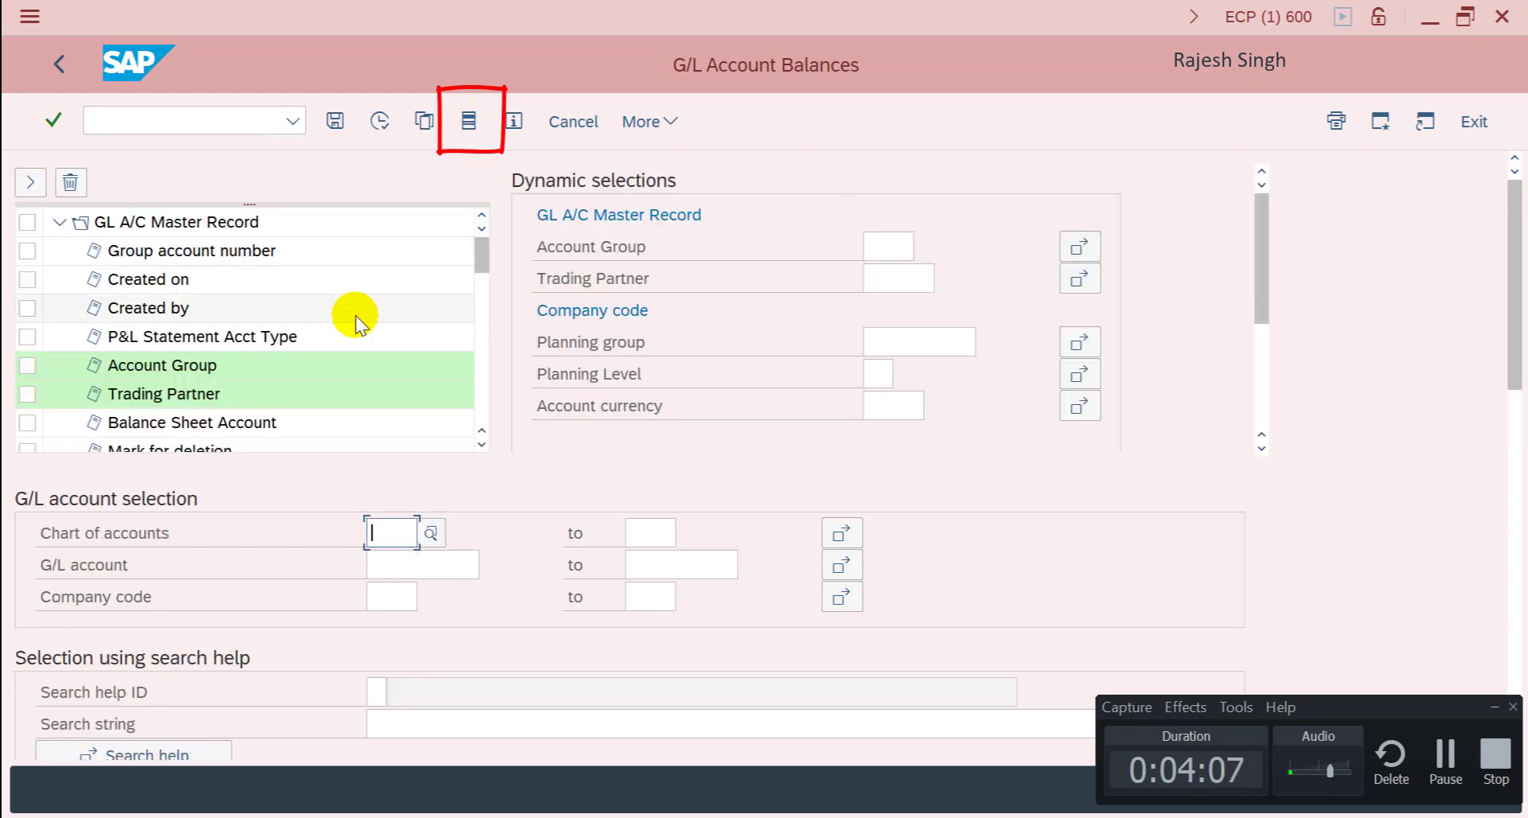
click(212, 337)
click(211, 338)
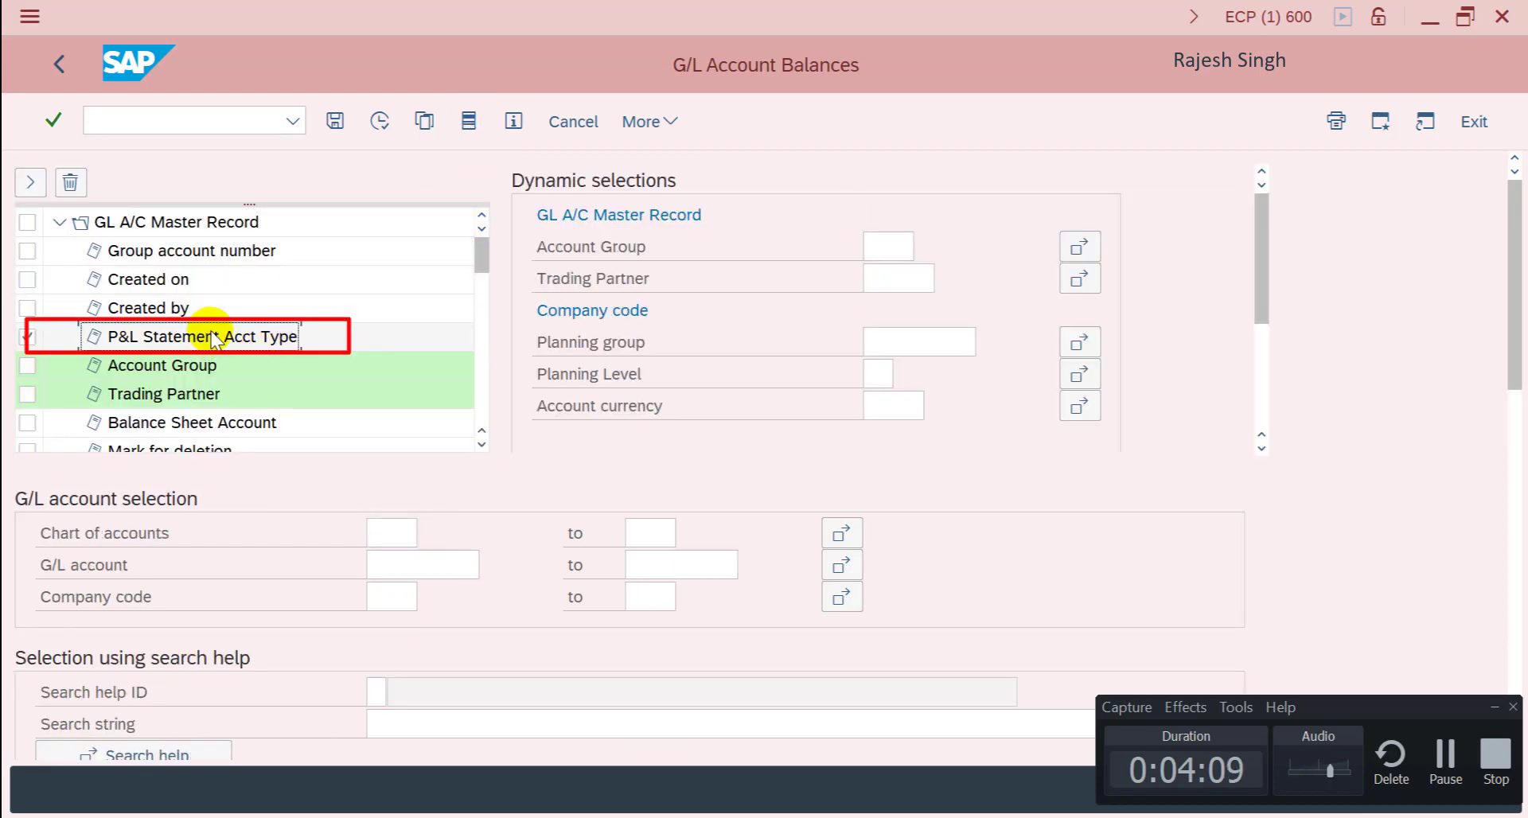
double_click(211, 338)
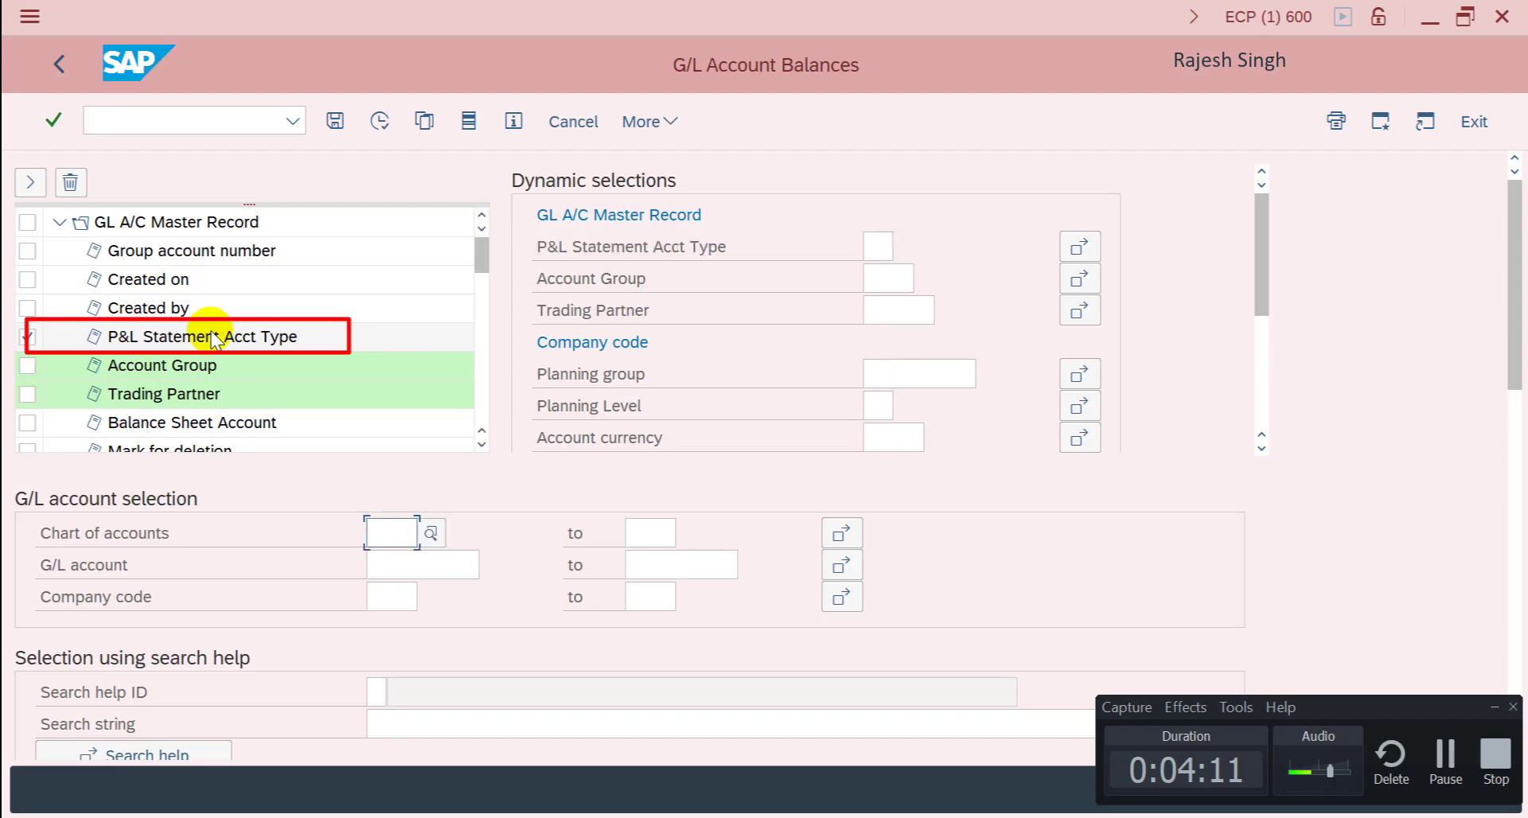
click(878, 247)
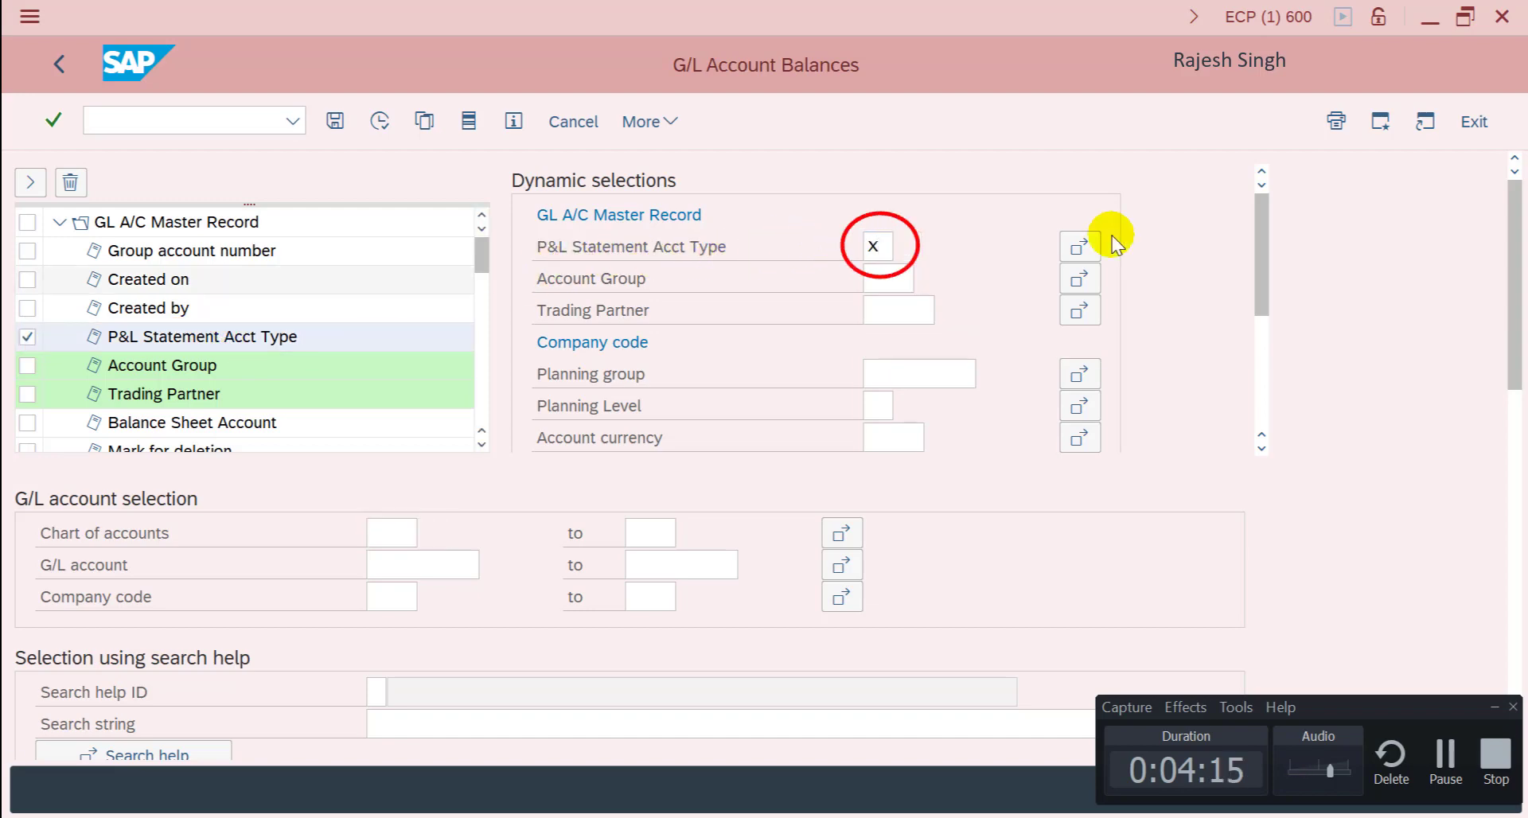
key(Return)
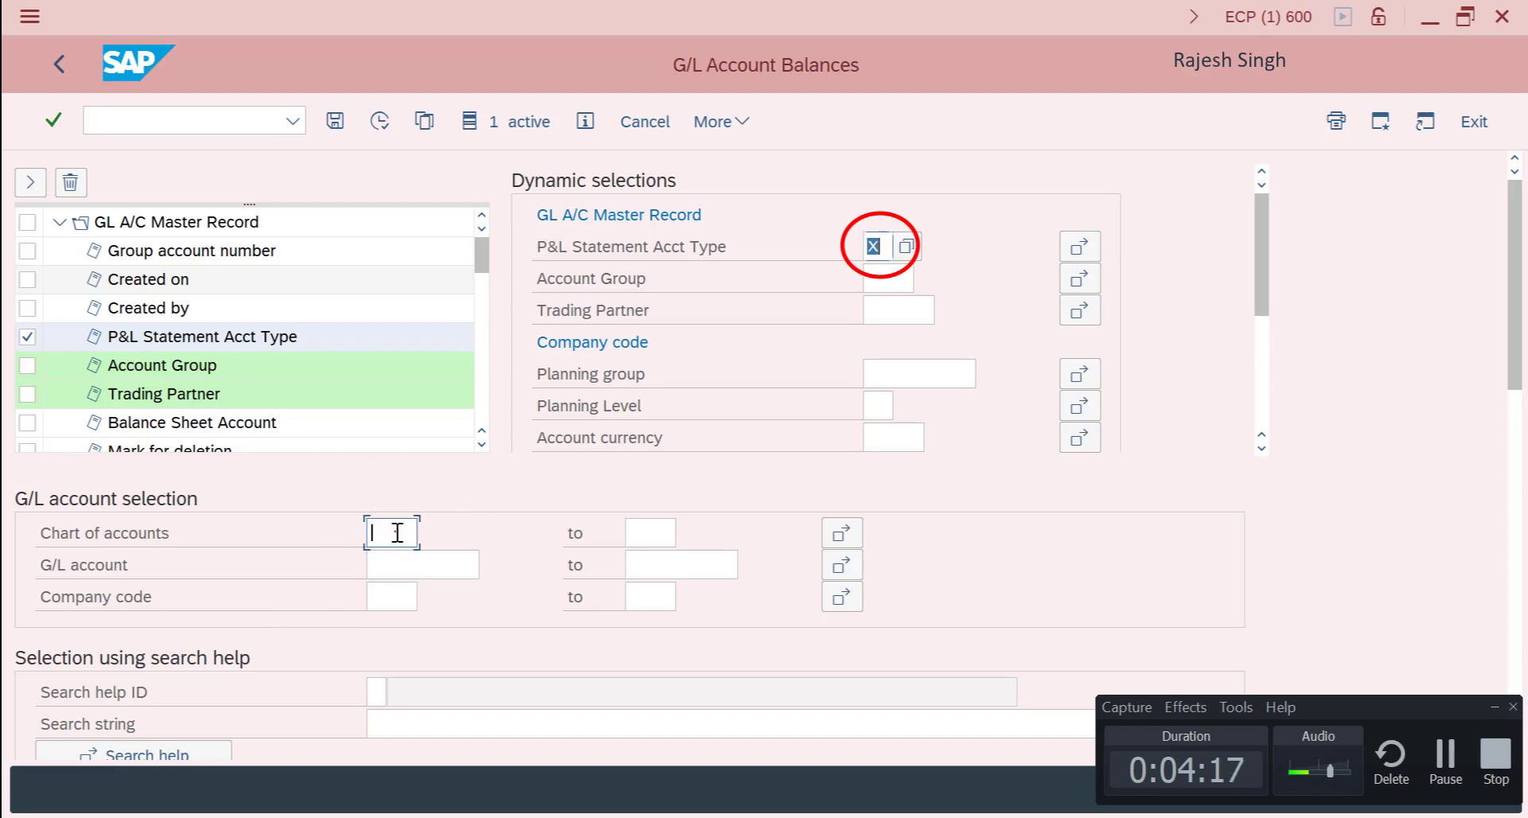
Set the chart of accounts to SMGR and the company code to SMEL in the G/L account selection.
click(395, 531)
text(smgr)
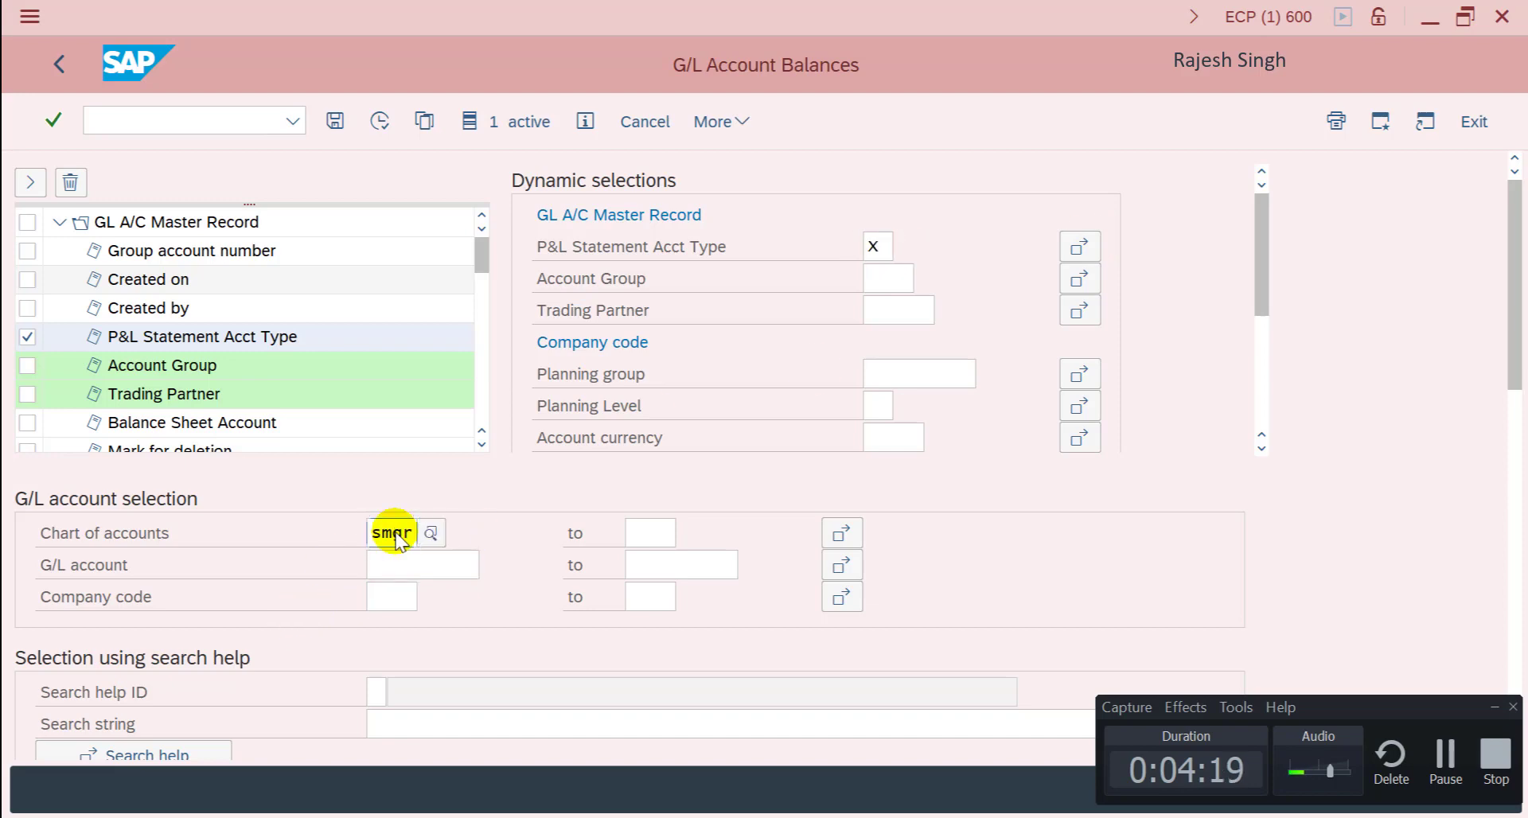
key(Return)
click(398, 598)
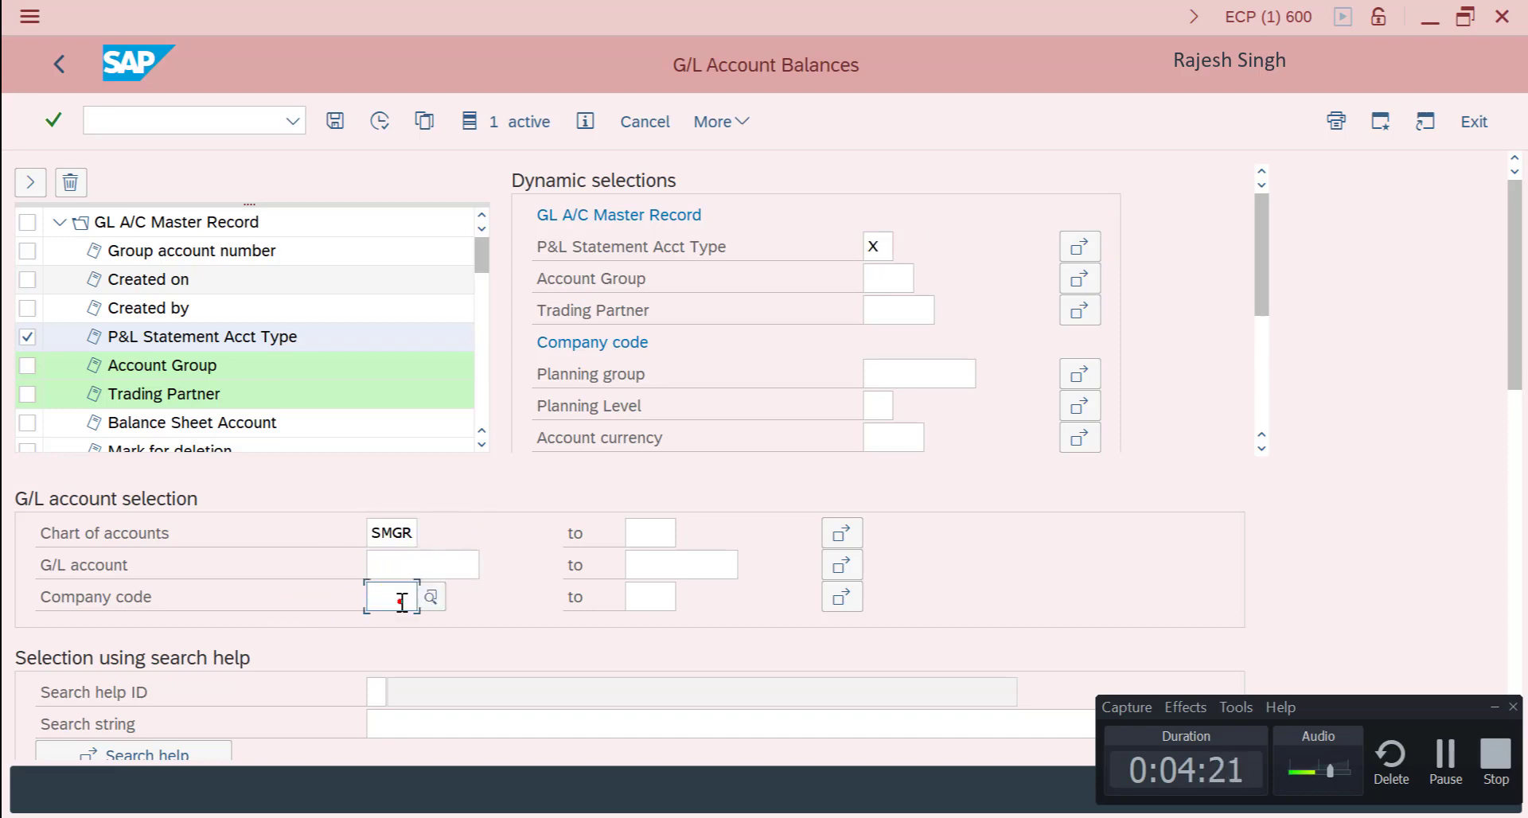
text(sme1)
key(Return)
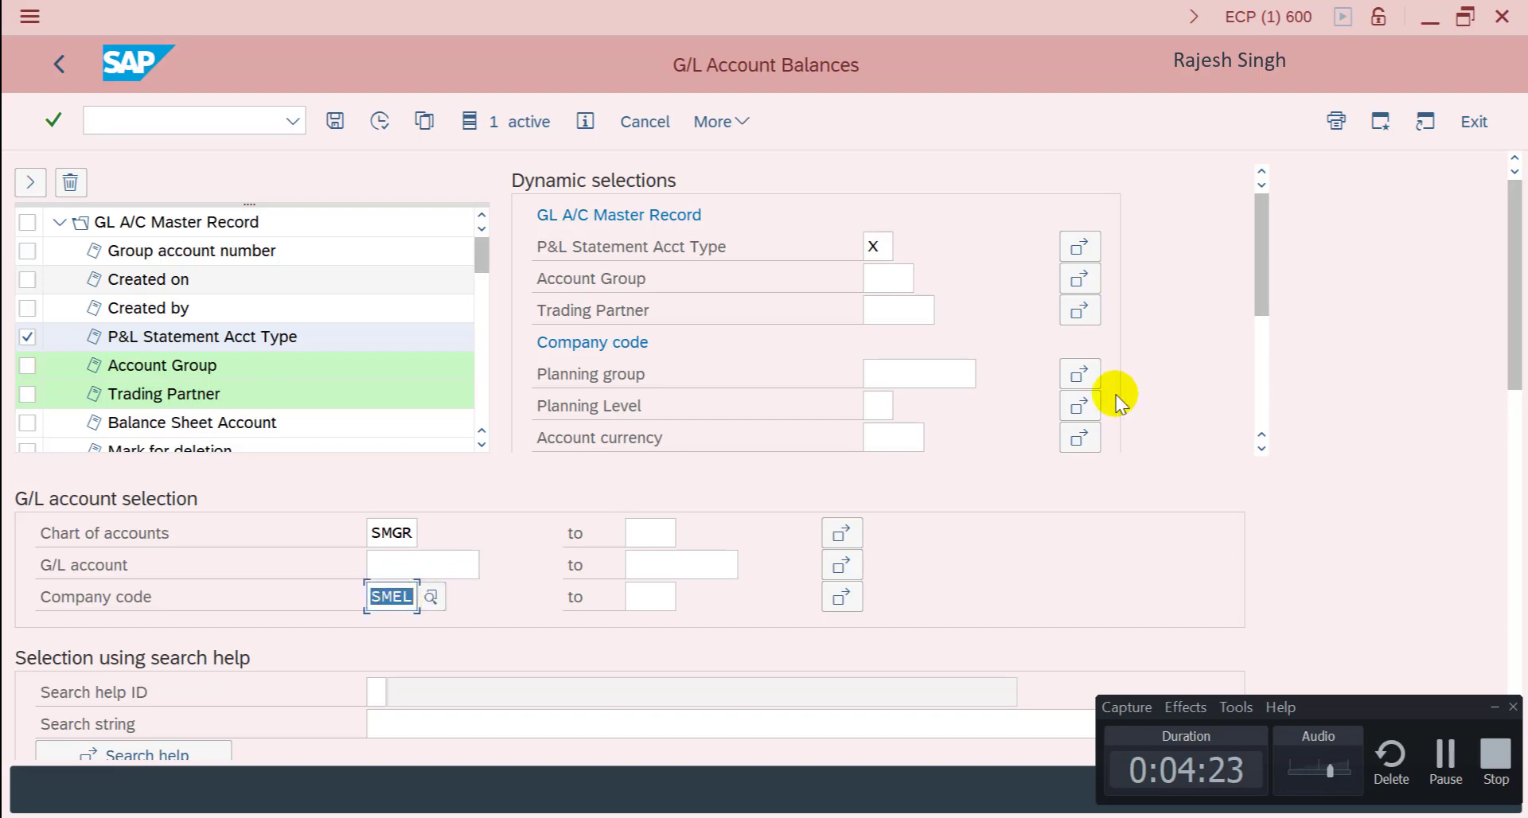
Set the fiscal year to 2020 and the ledger to 0L, and run the G/L account balances report.
drag(1520, 342, 1510, 481)
click(401, 411)
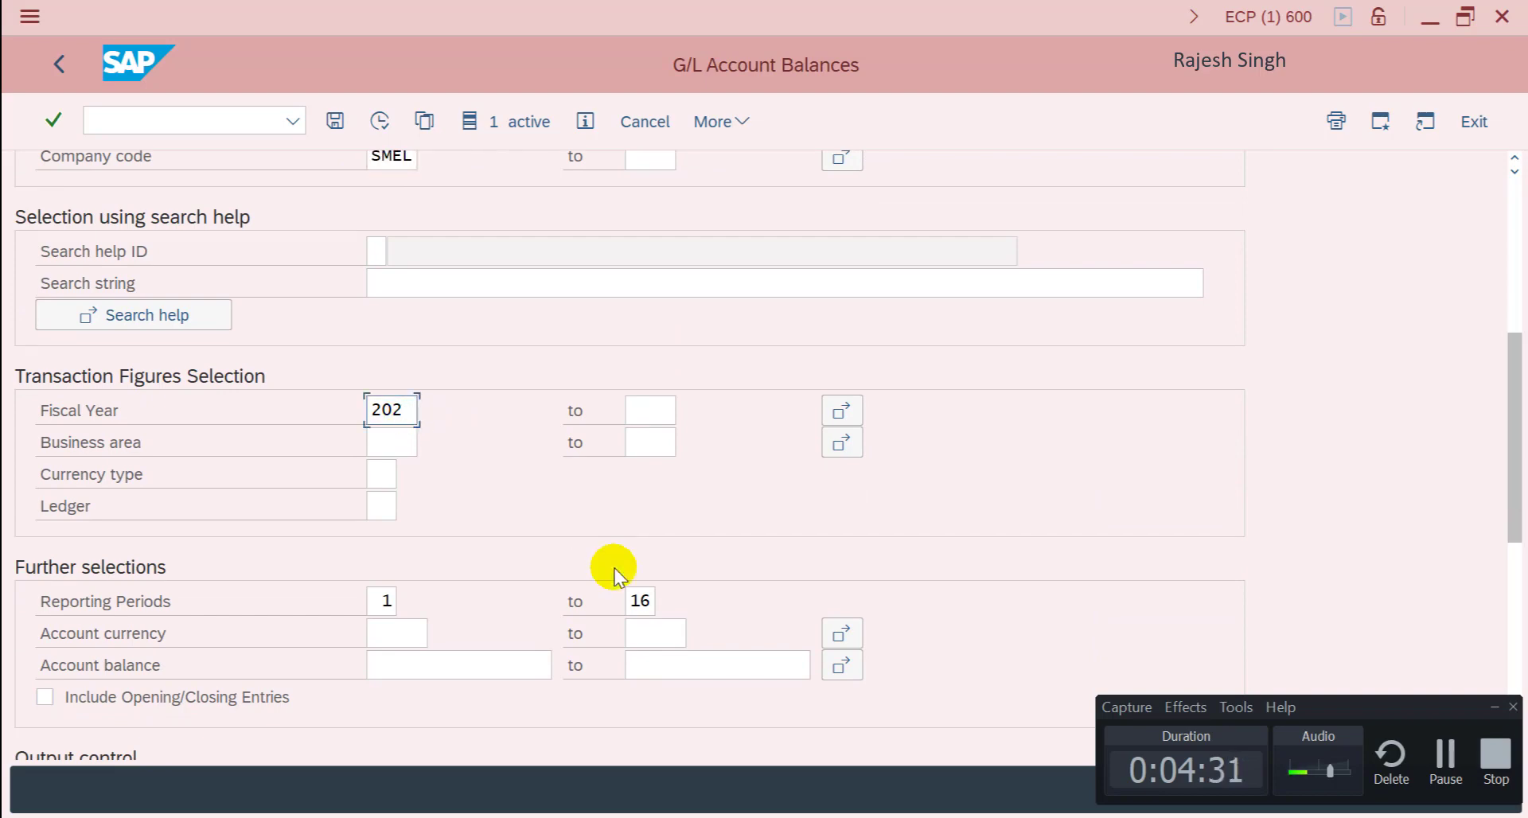
text(0)
key(Return)
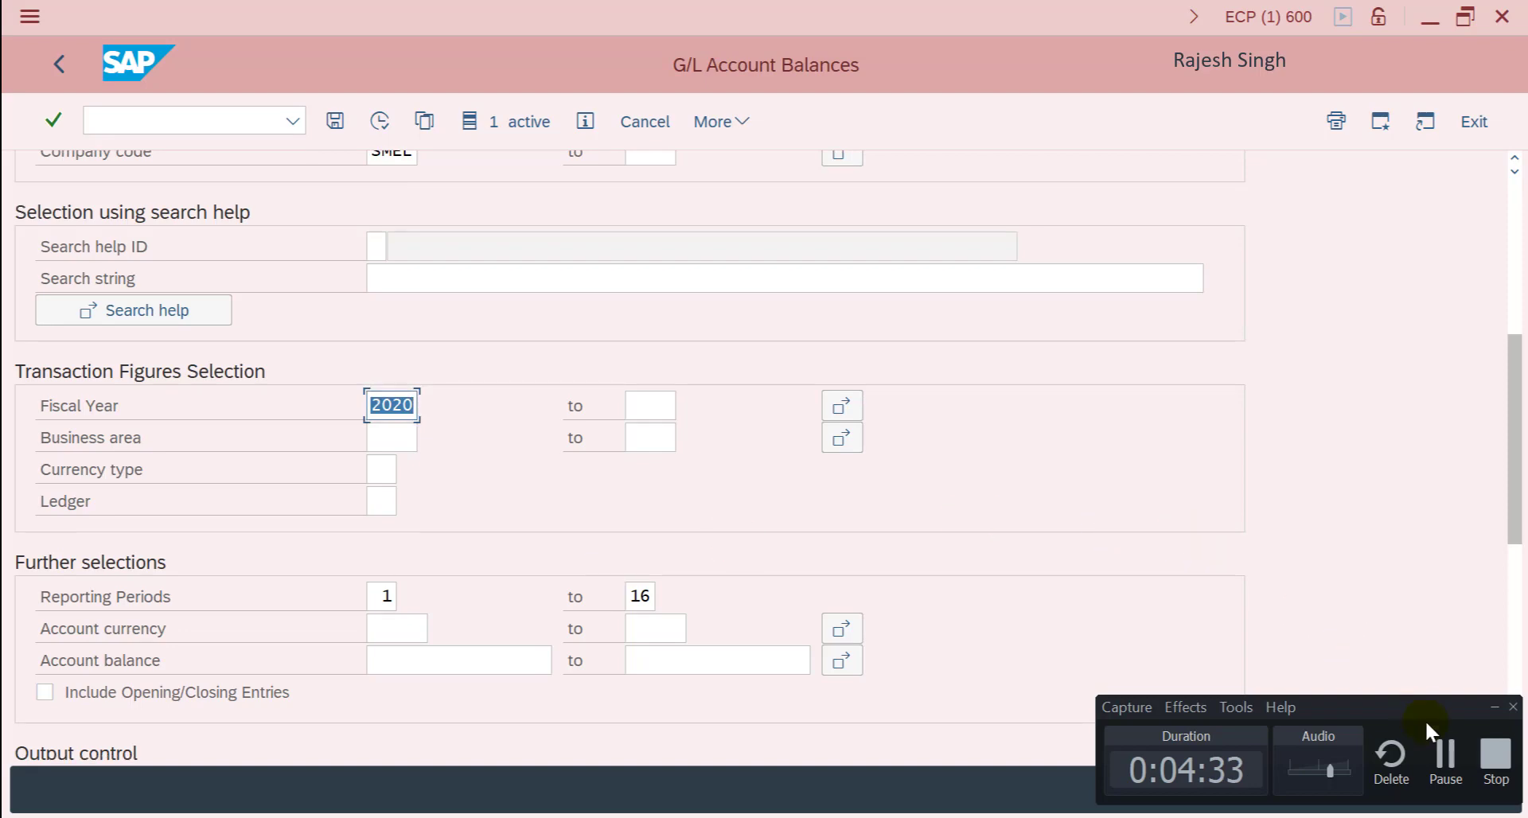
click(1446, 759)
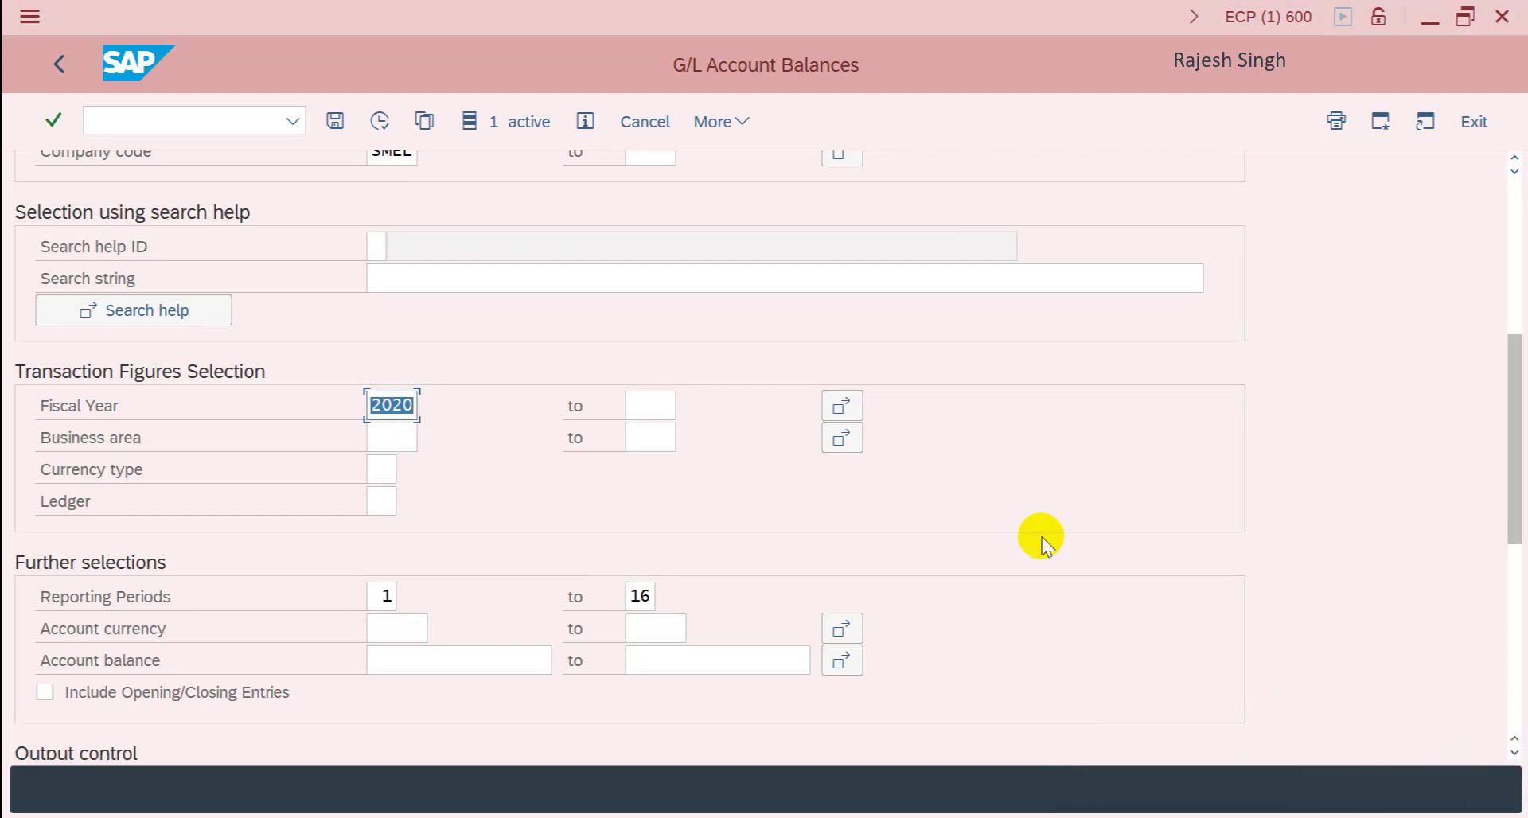
click(388, 500)
text(0L)
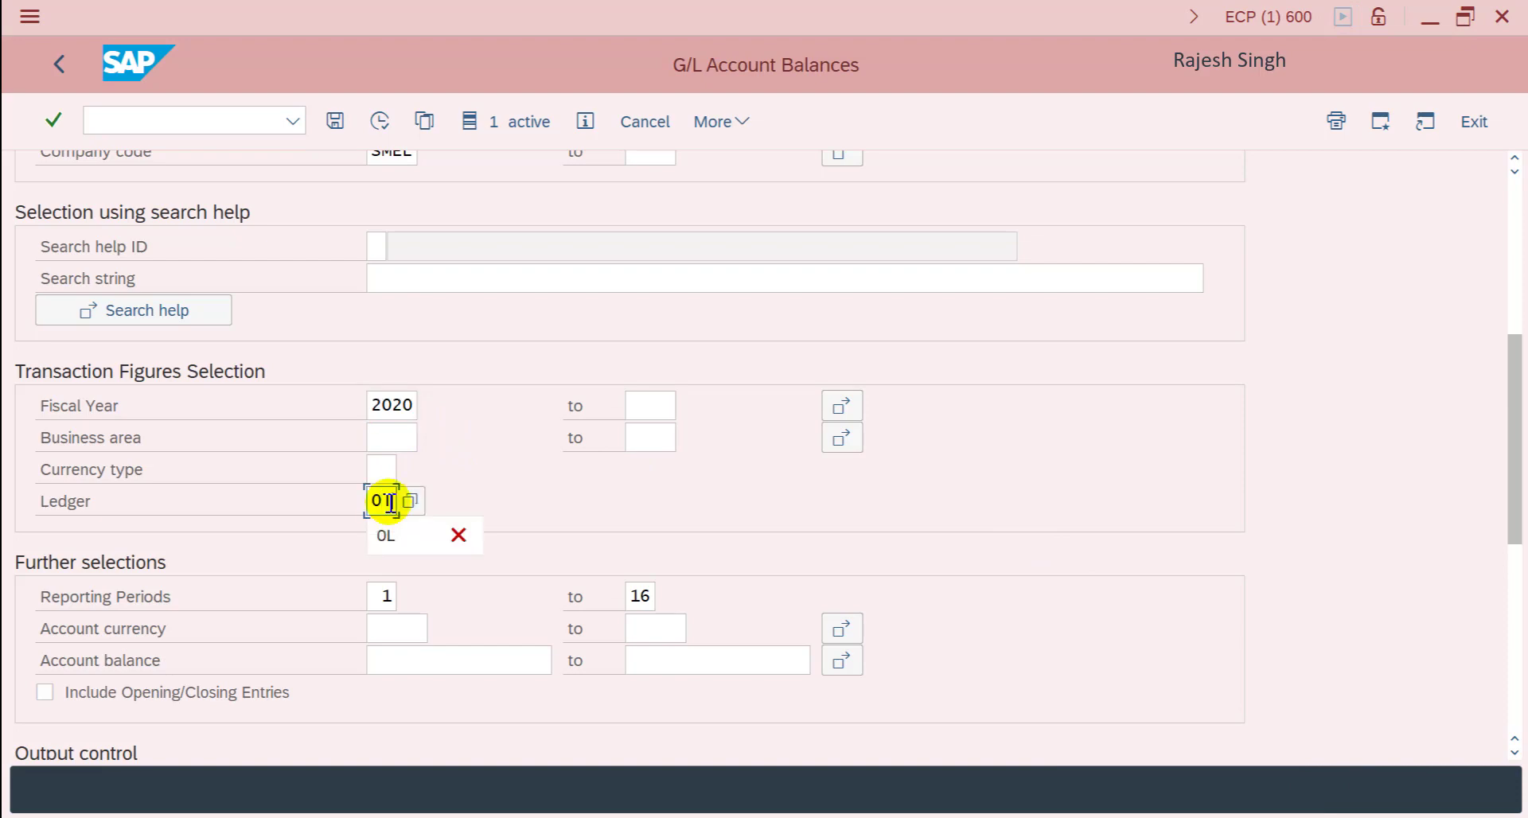
double_click(398, 500)
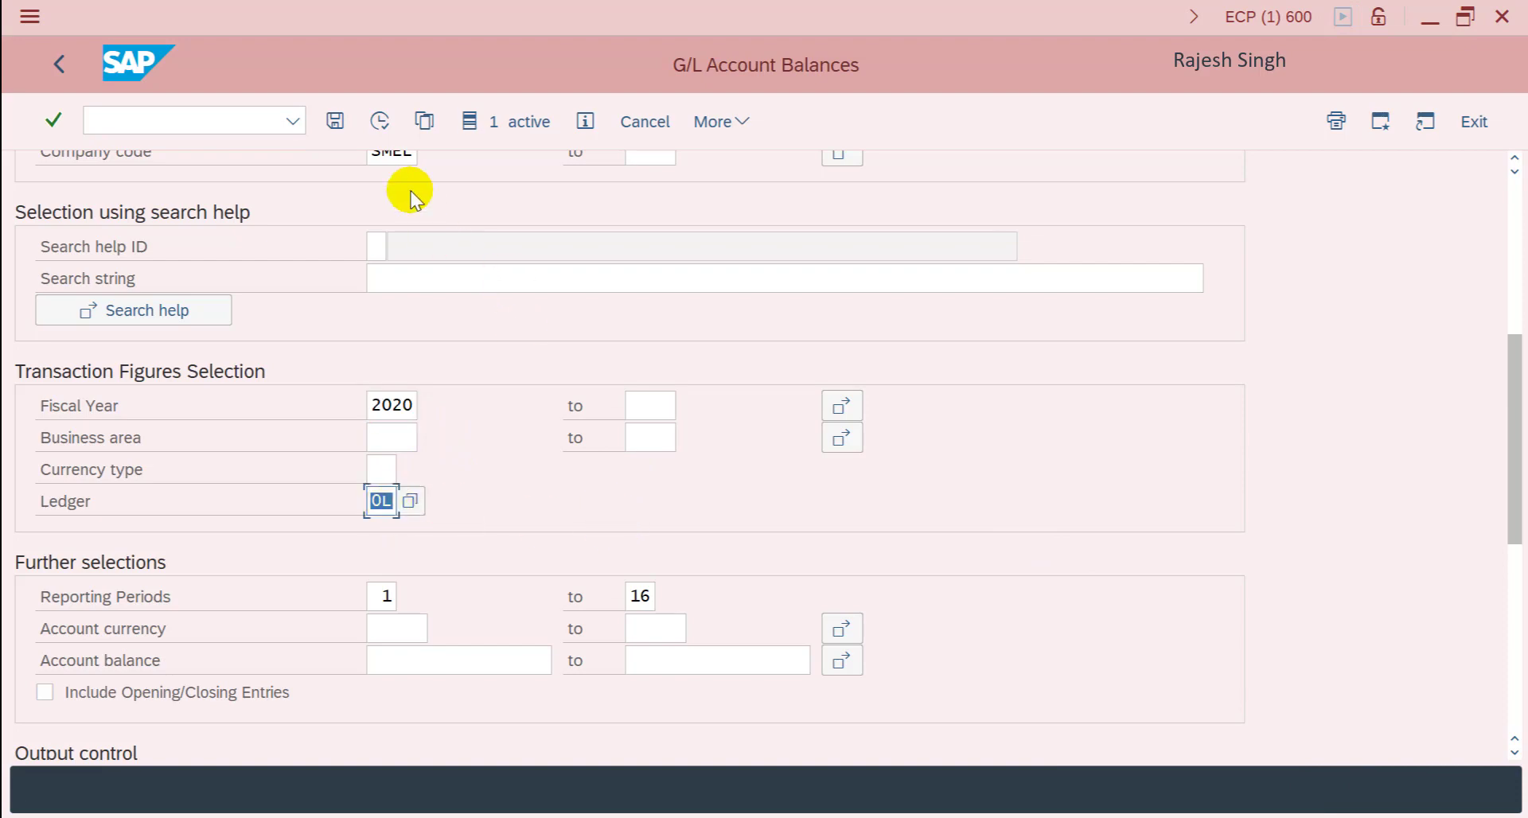
click(380, 121)
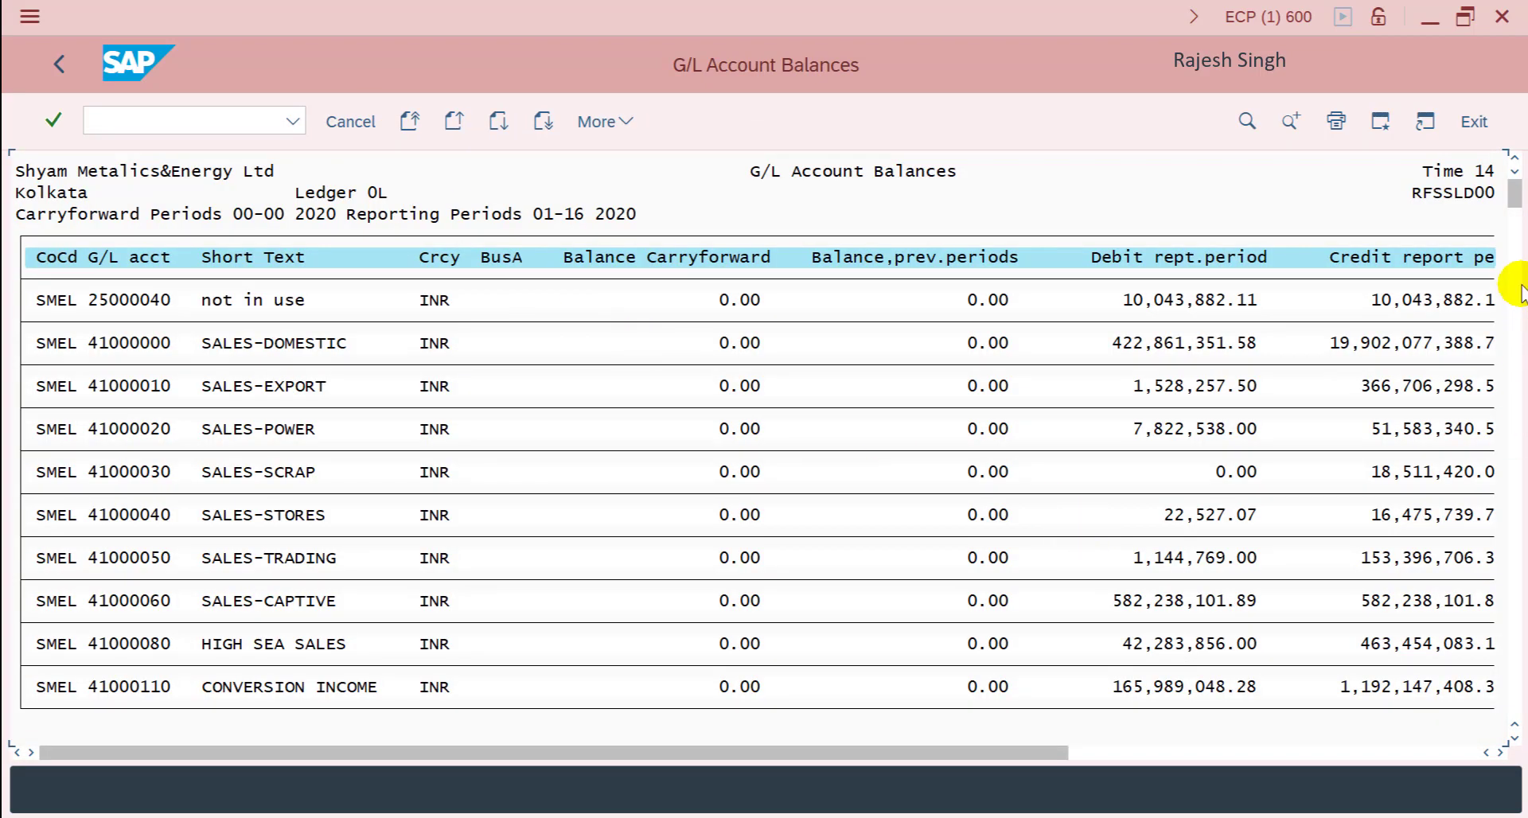
Copy the accumulated balance from the totals for all company codes at the end of the report.
drag(1514, 194, 1514, 693)
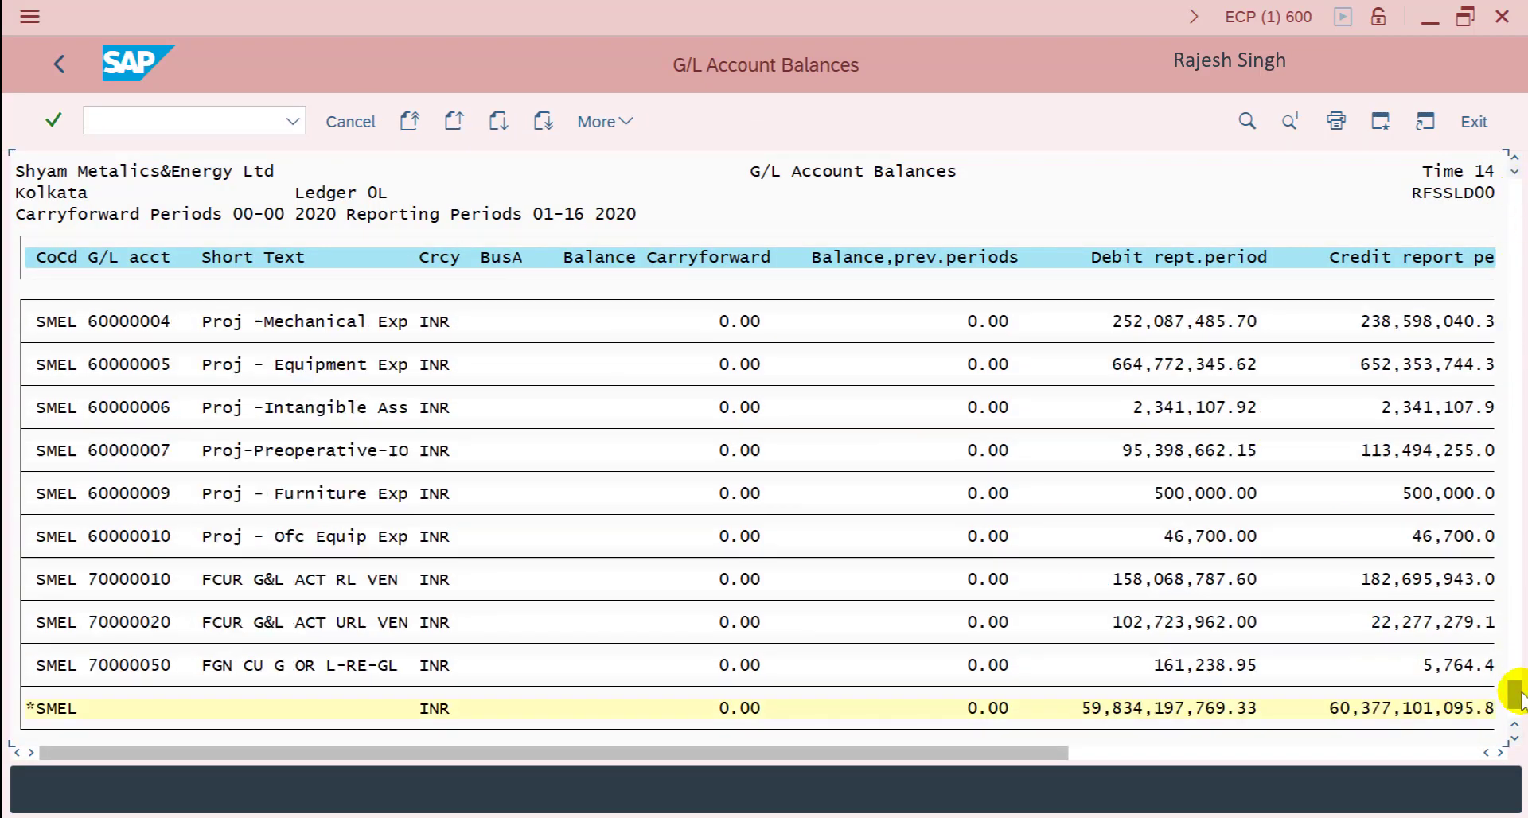
click(1186, 754)
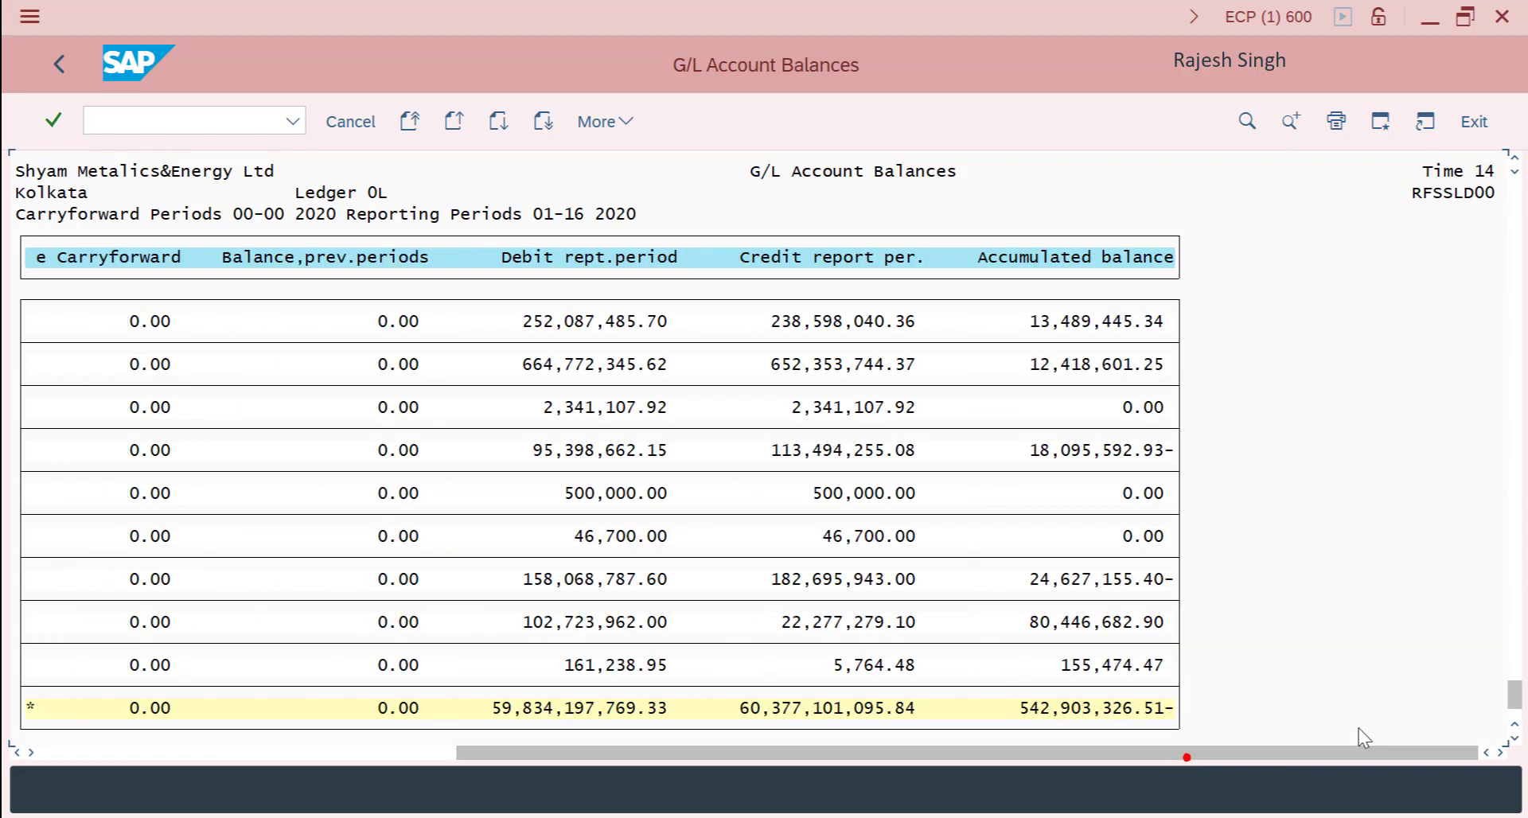
click(1511, 730)
drag(1203, 757, 965, 756)
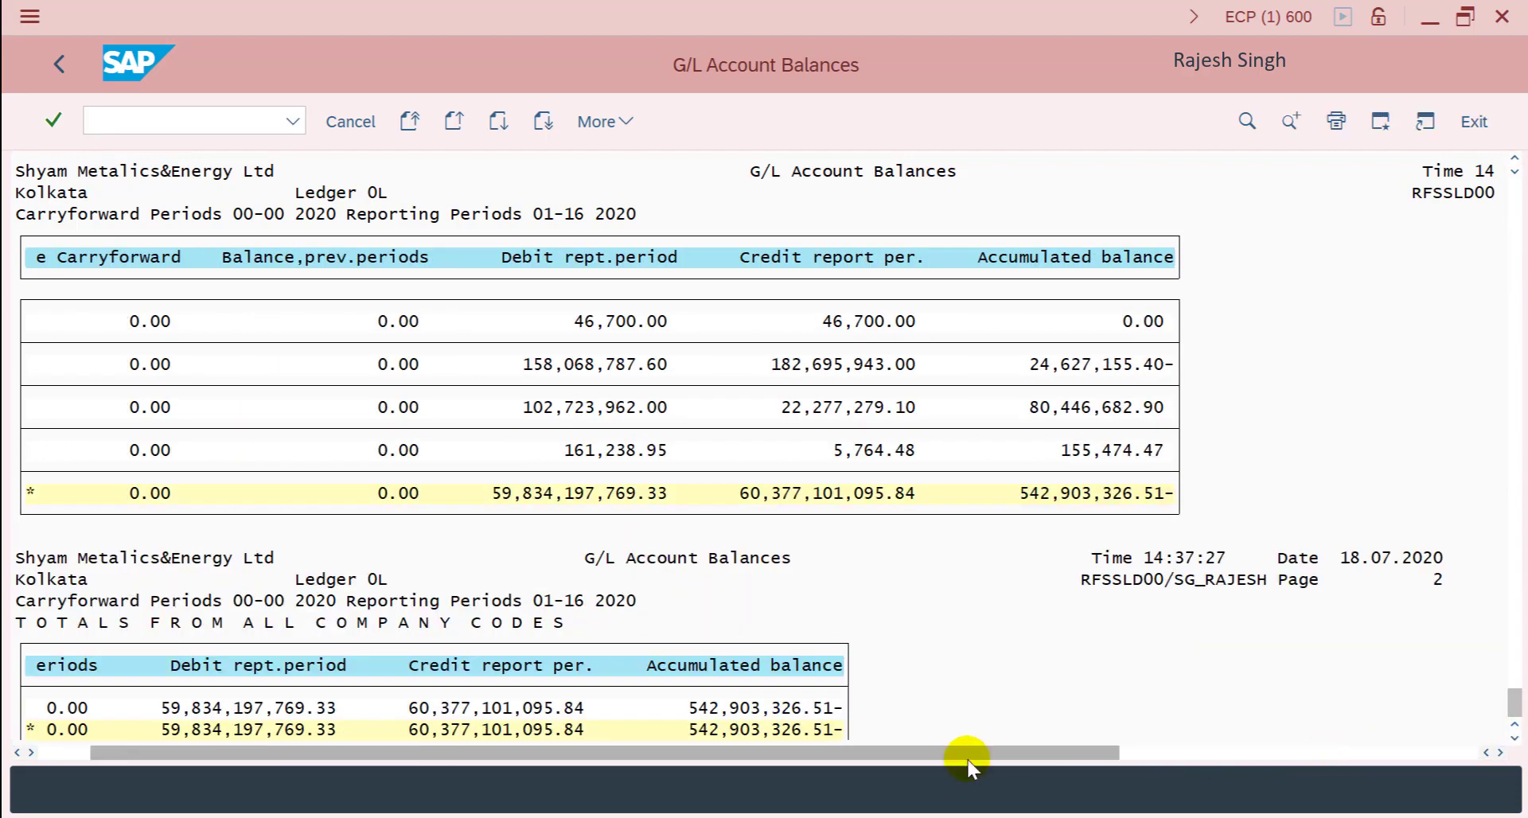
click(1240, 708)
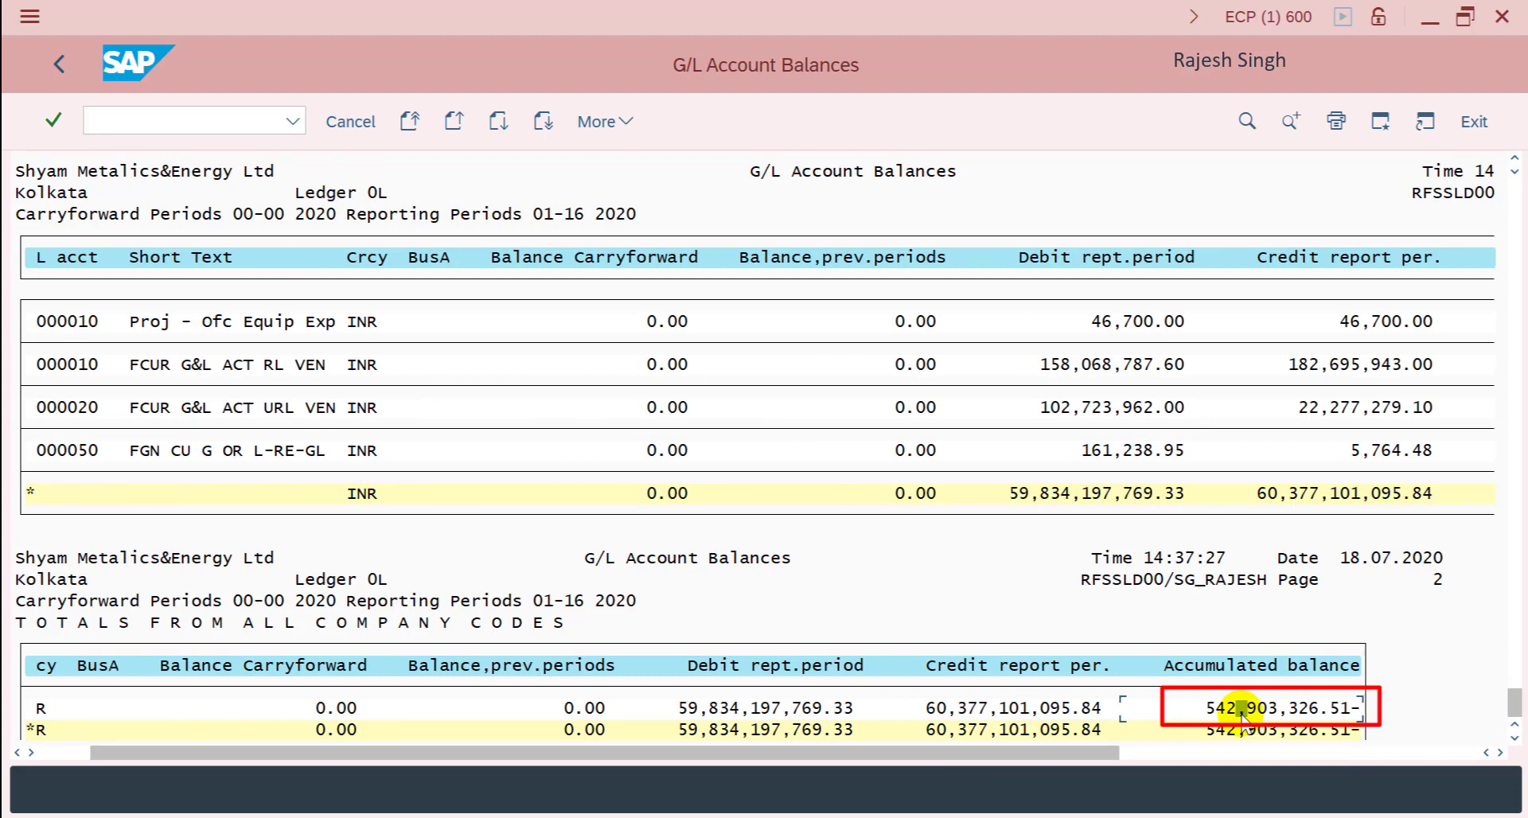
drag(1209, 705, 1357, 708)
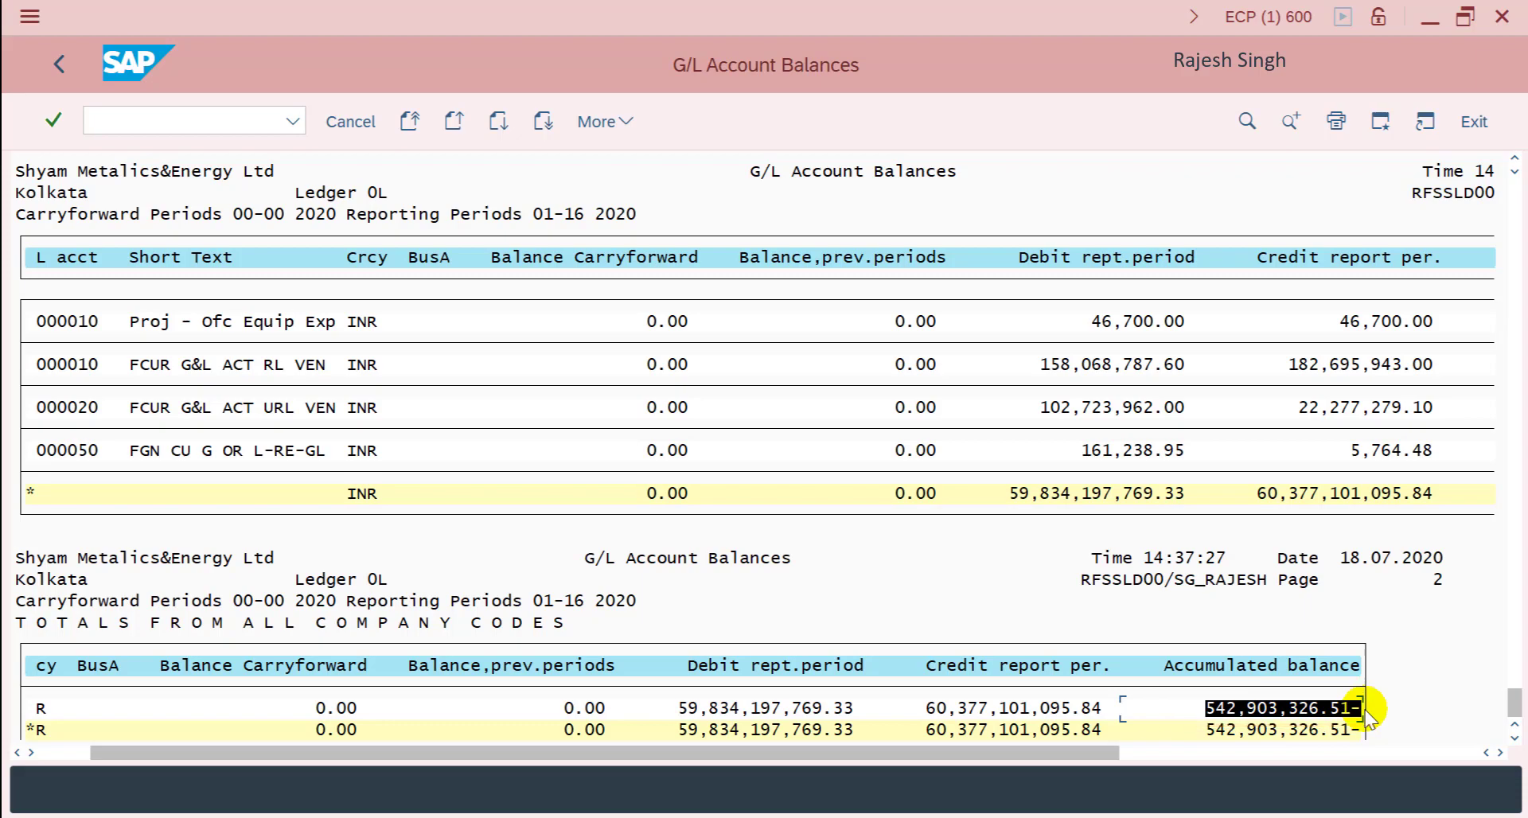
key(ctrl+c)
Switch to the Excel checklist and paste the copied P&L accumulated balance as text into cell D6.
key(alt+Tab)
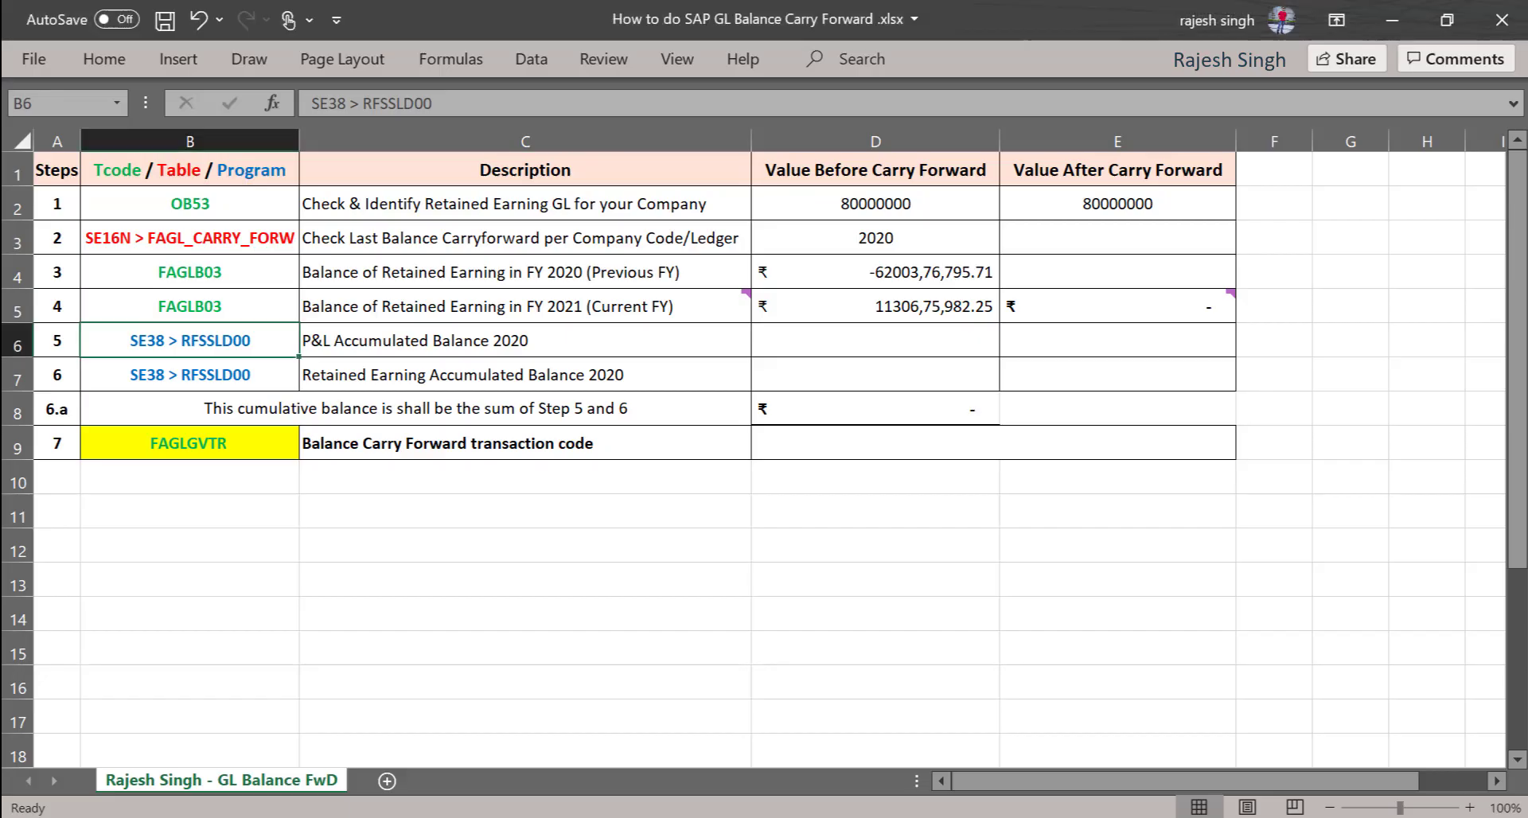
click(829, 347)
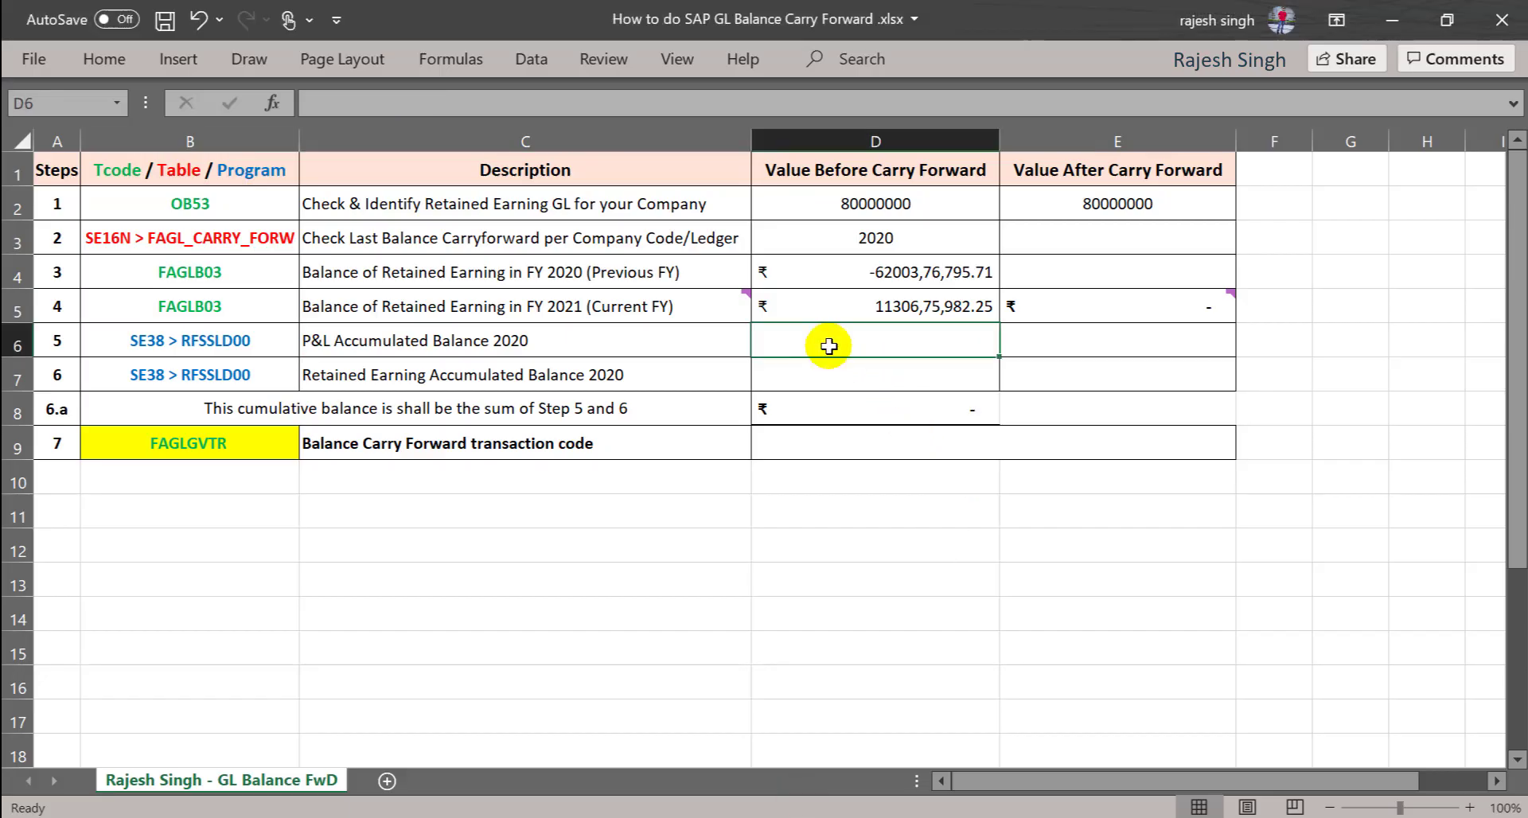
key(ctrl+alt+v)
key(Down)
key(Return)
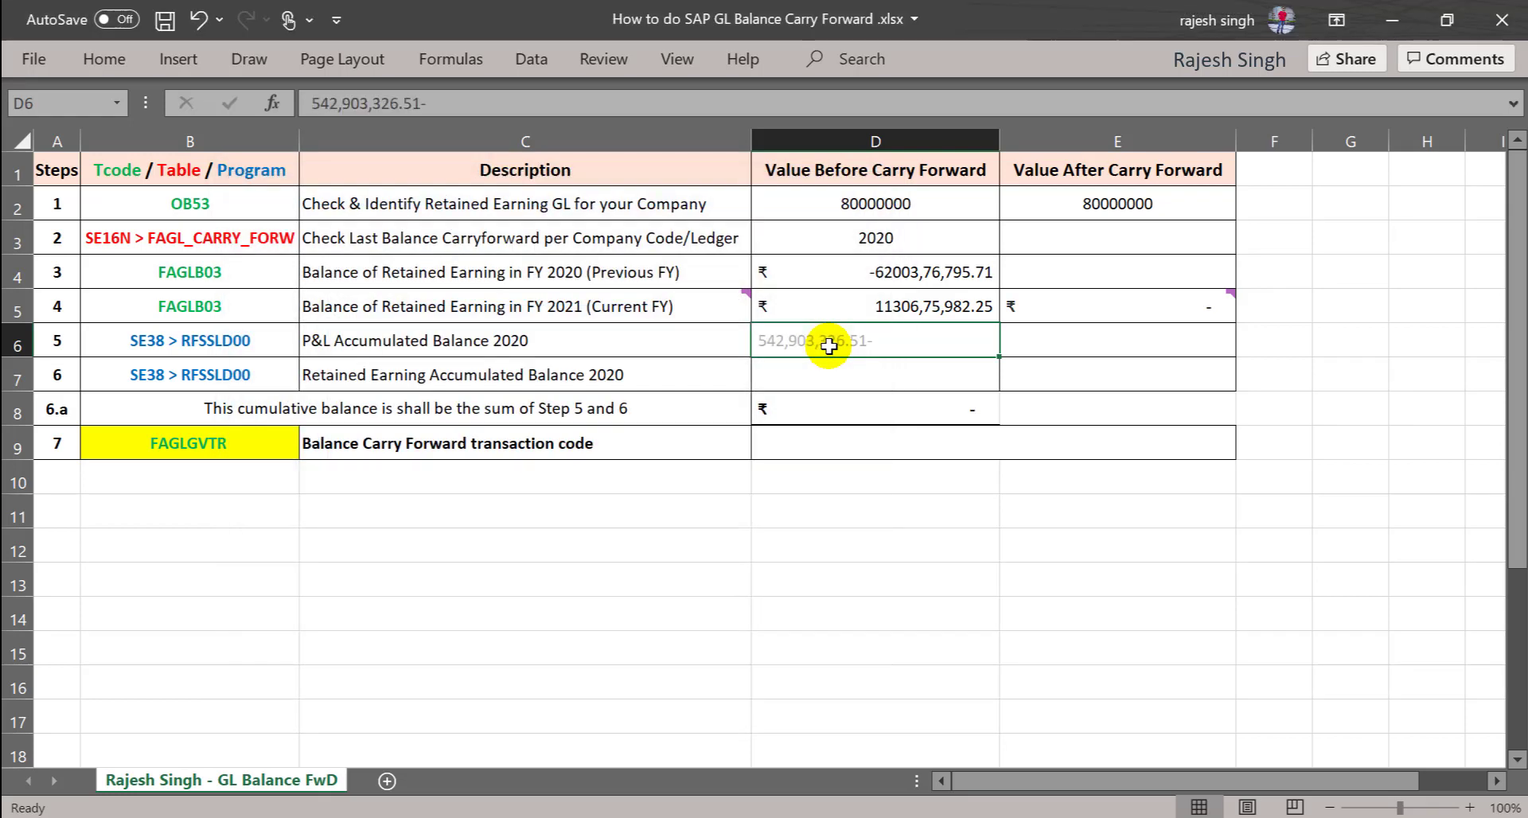
Move the minus sign in cell D6 to the front so the balance is entered as -542,903,326.51.
key(F2)
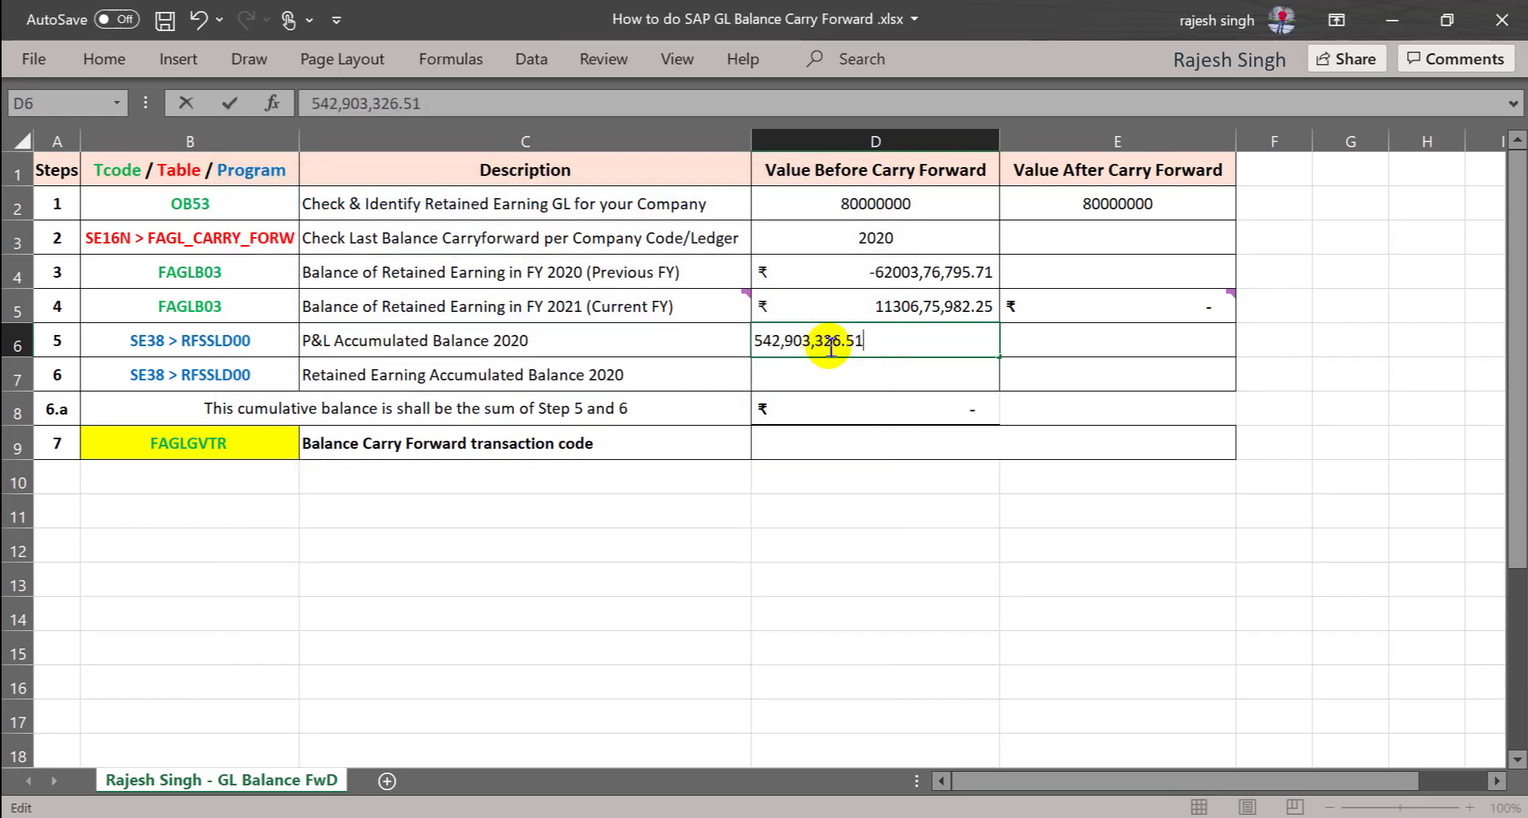
text(-)
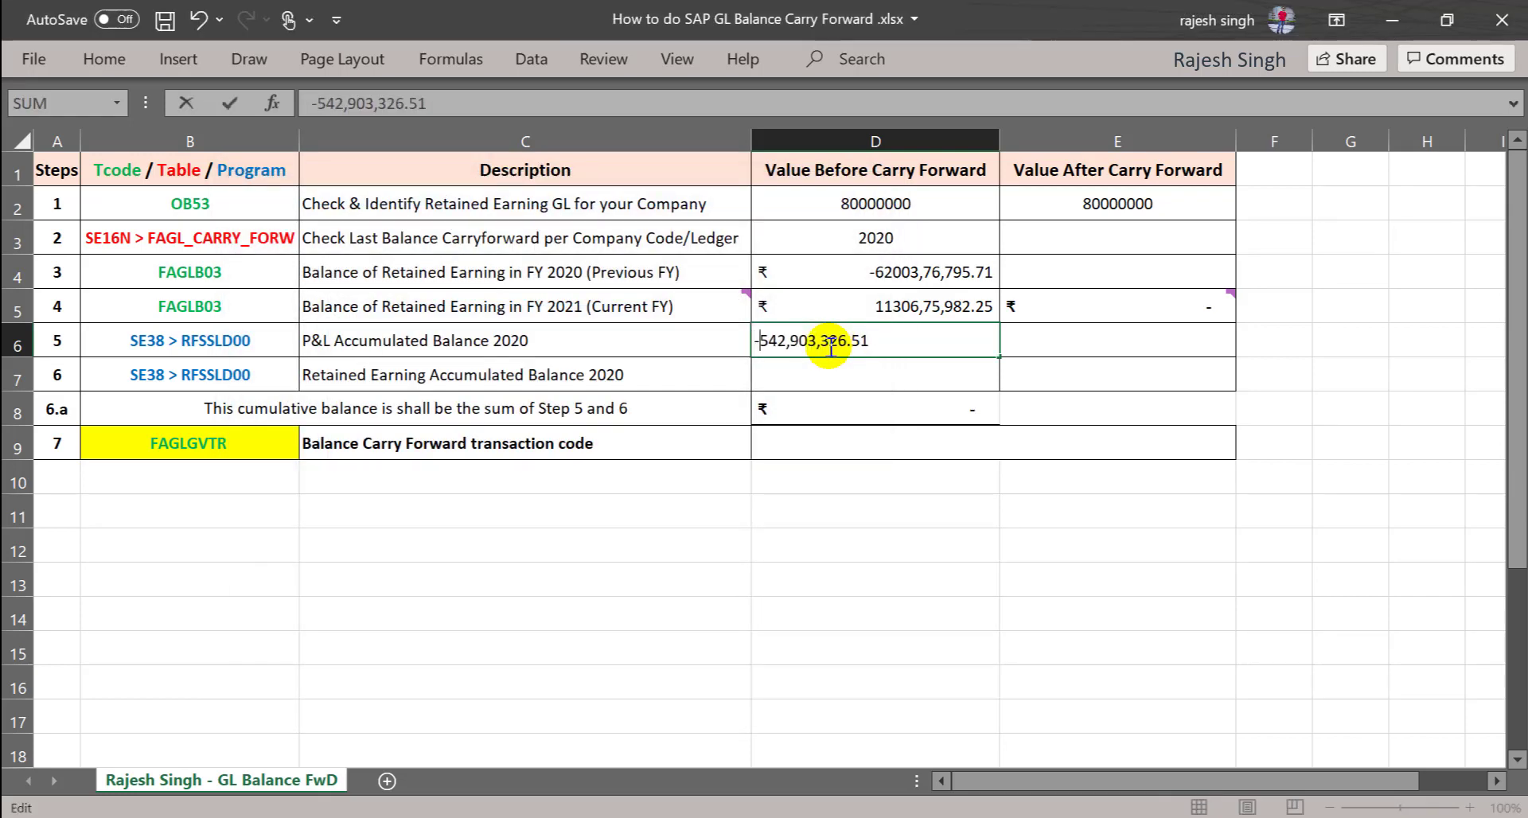
key(Return)
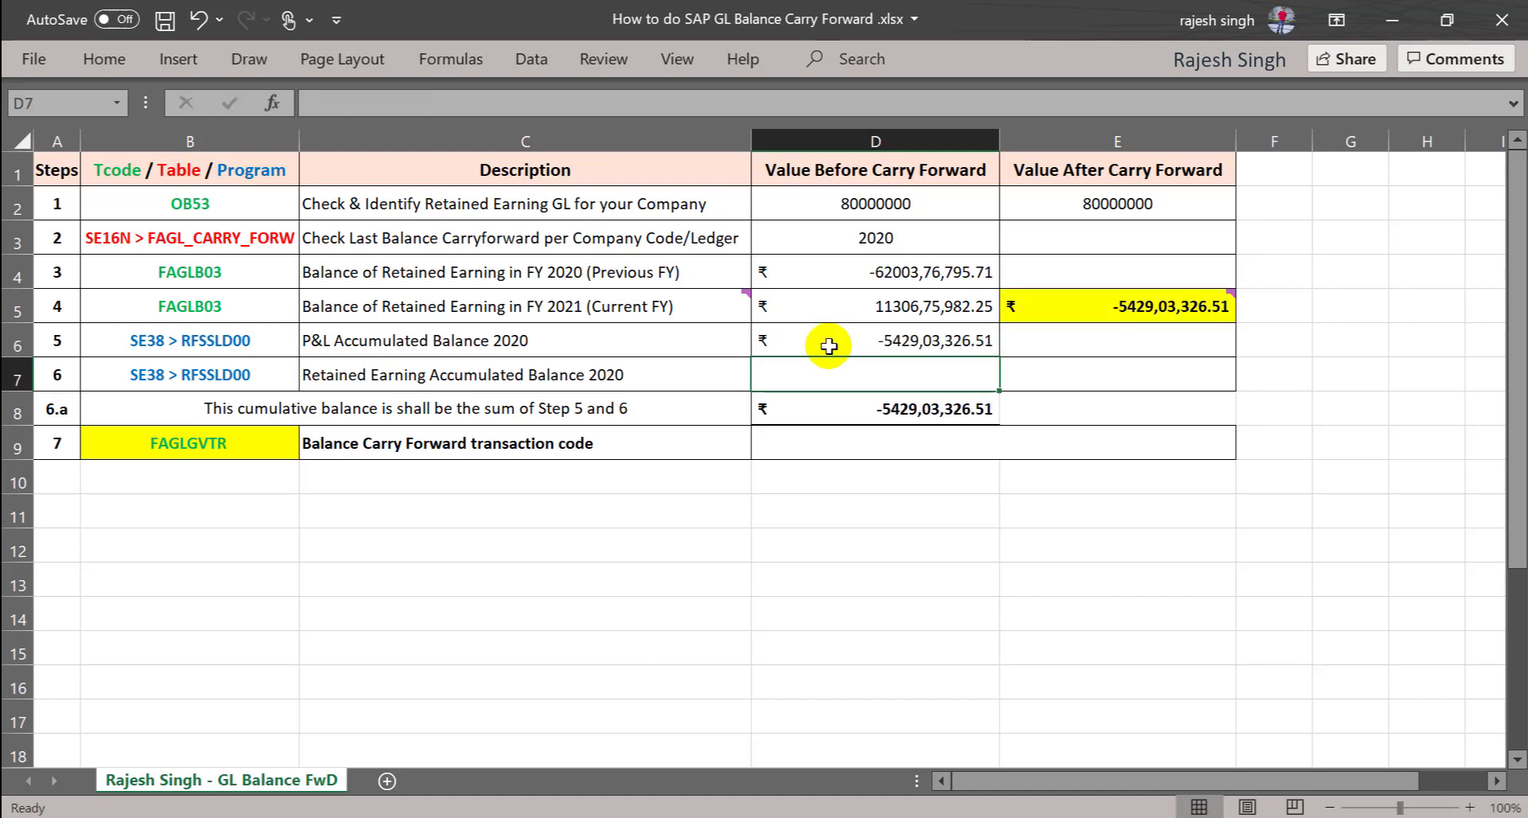
Switch to SAP, return to the G/L account balances selection and clear the P&L statement account type in the dynamic selections.
key(Left)
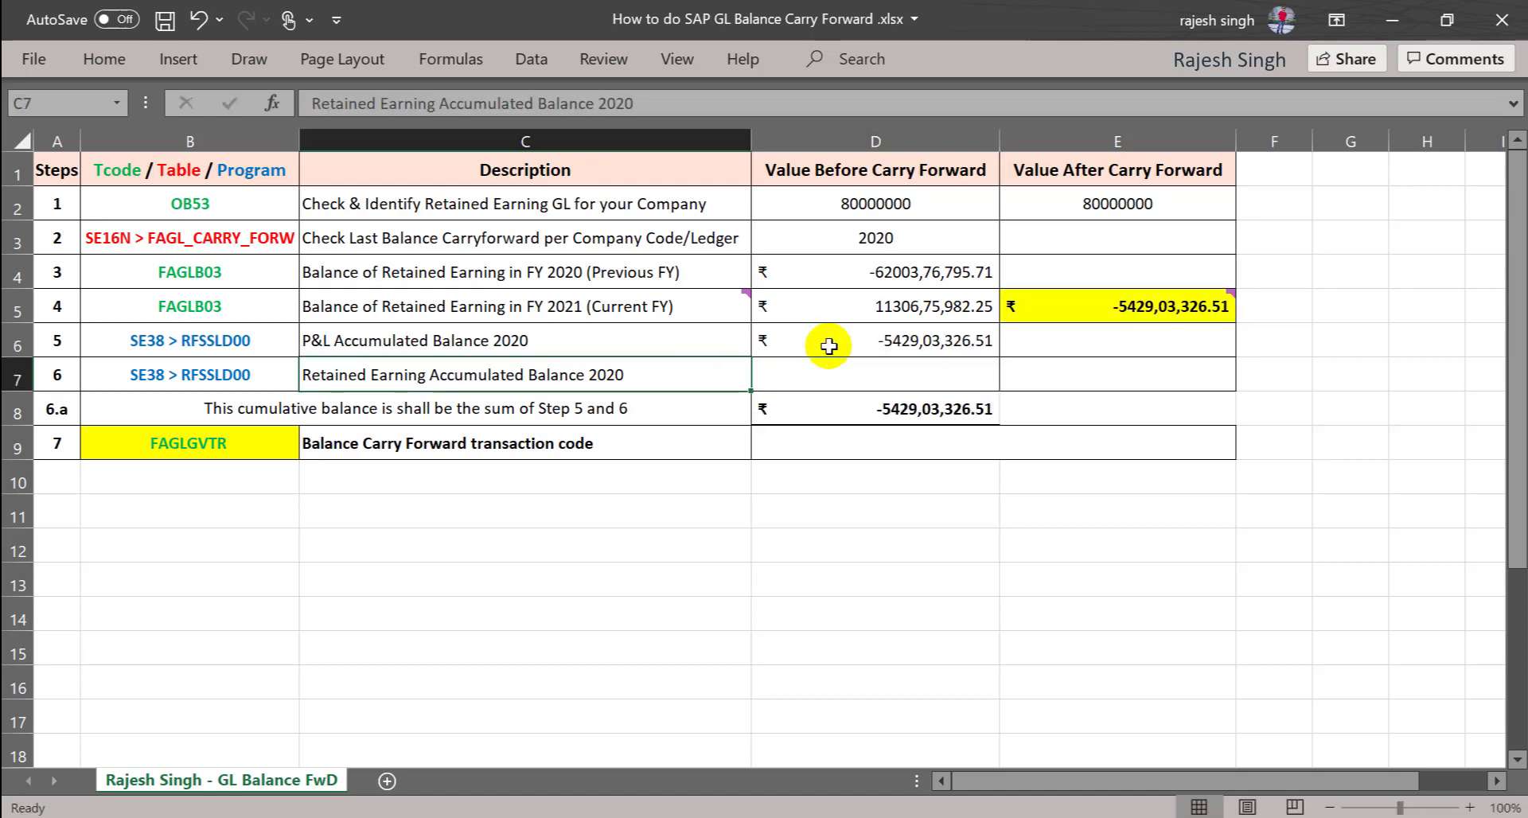
key(Right)
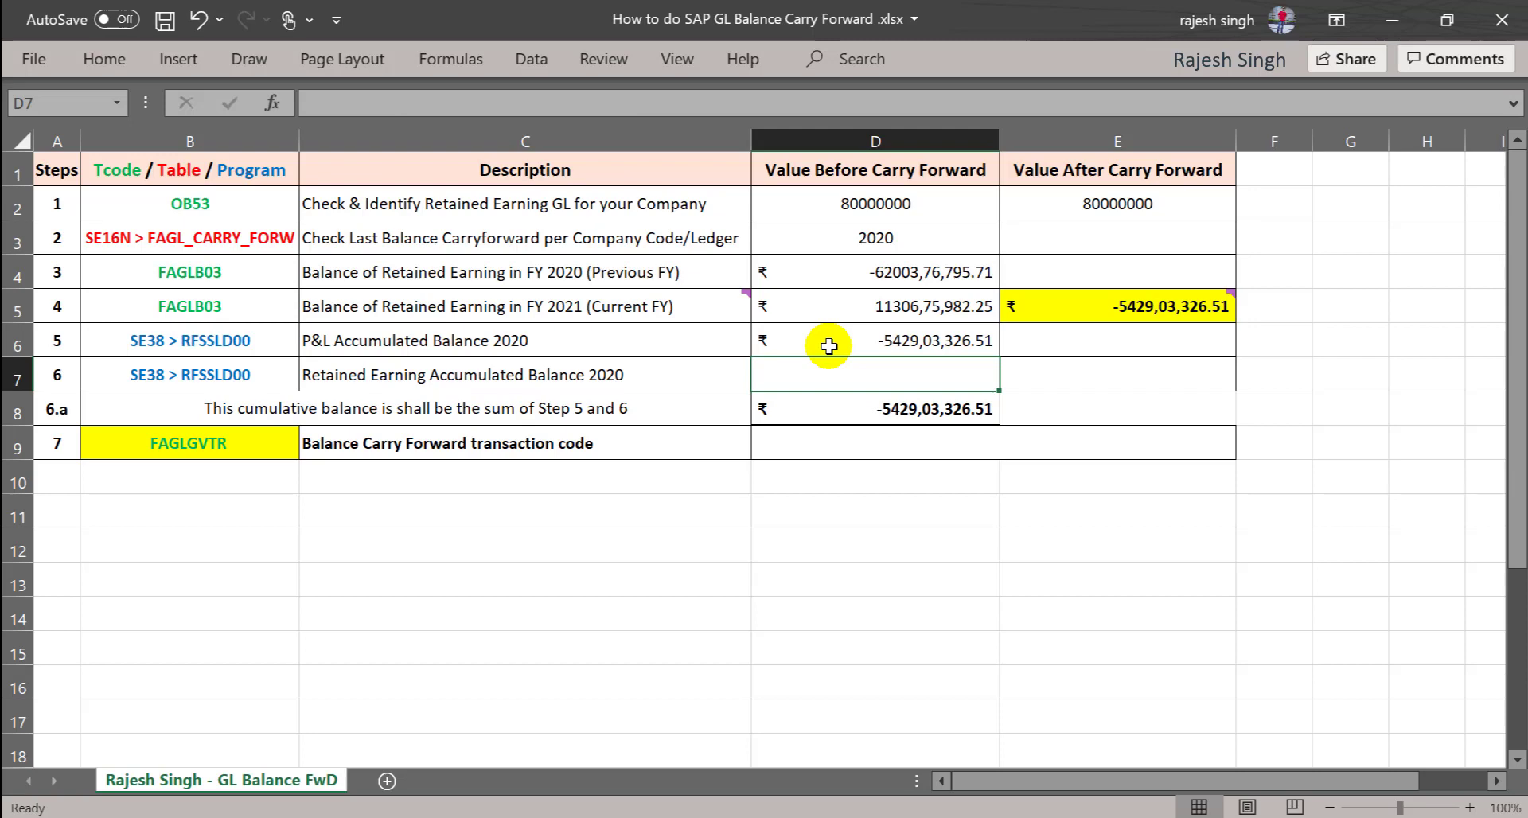
key(alt+Tab)
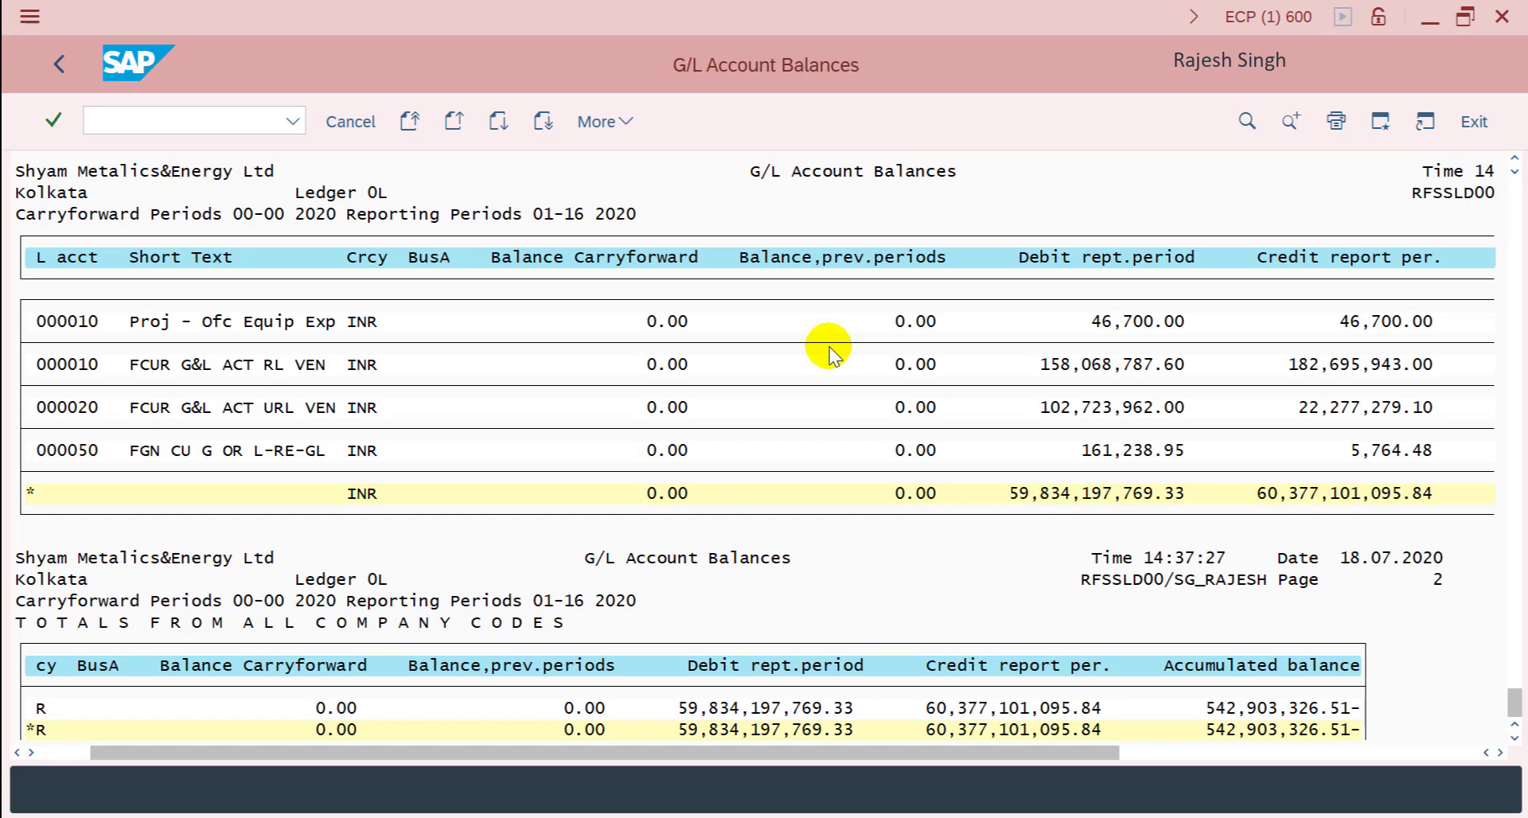
key(F3)
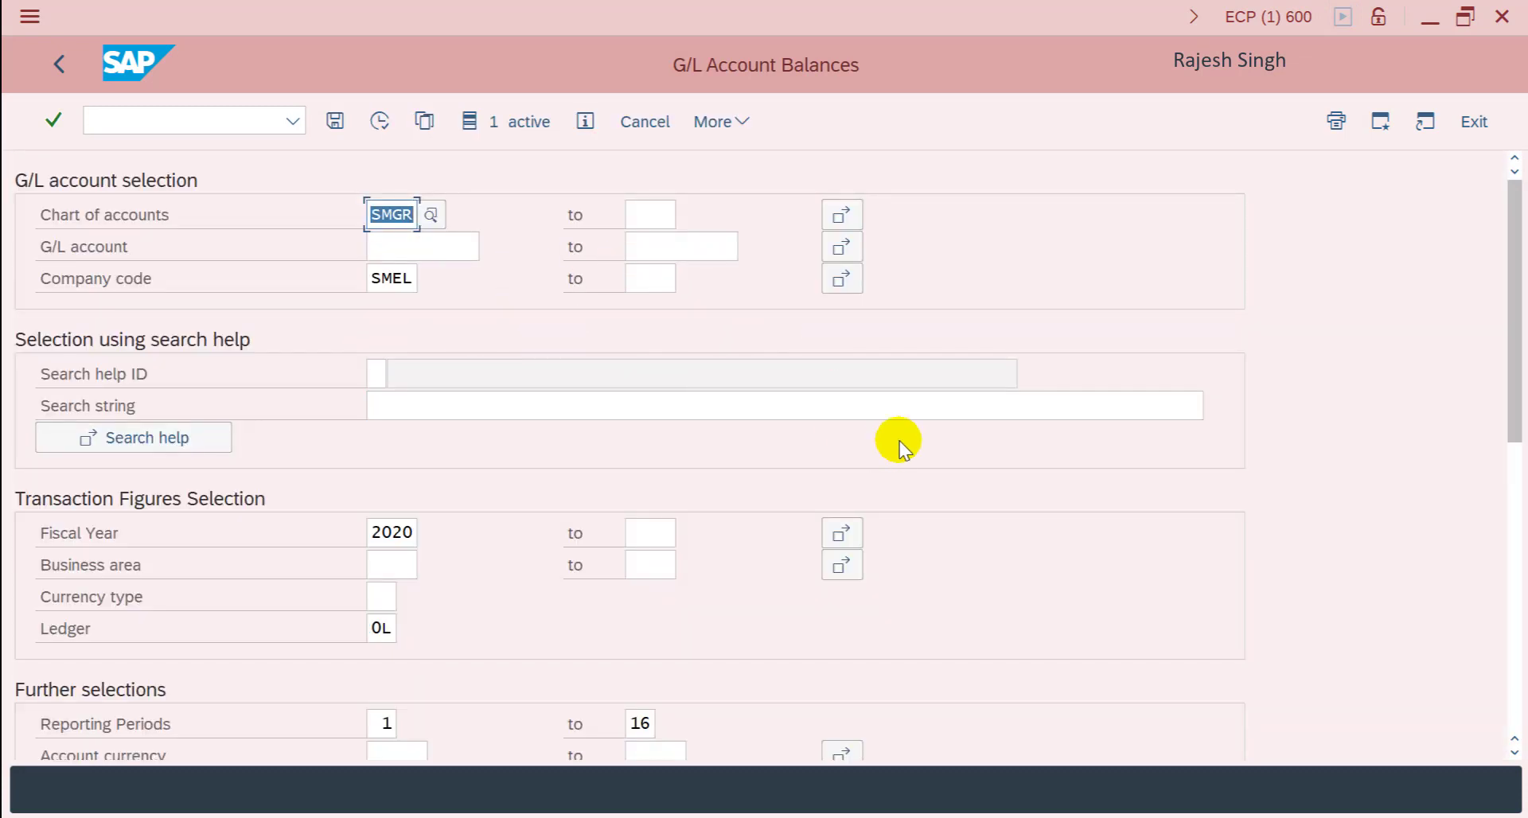
click(474, 124)
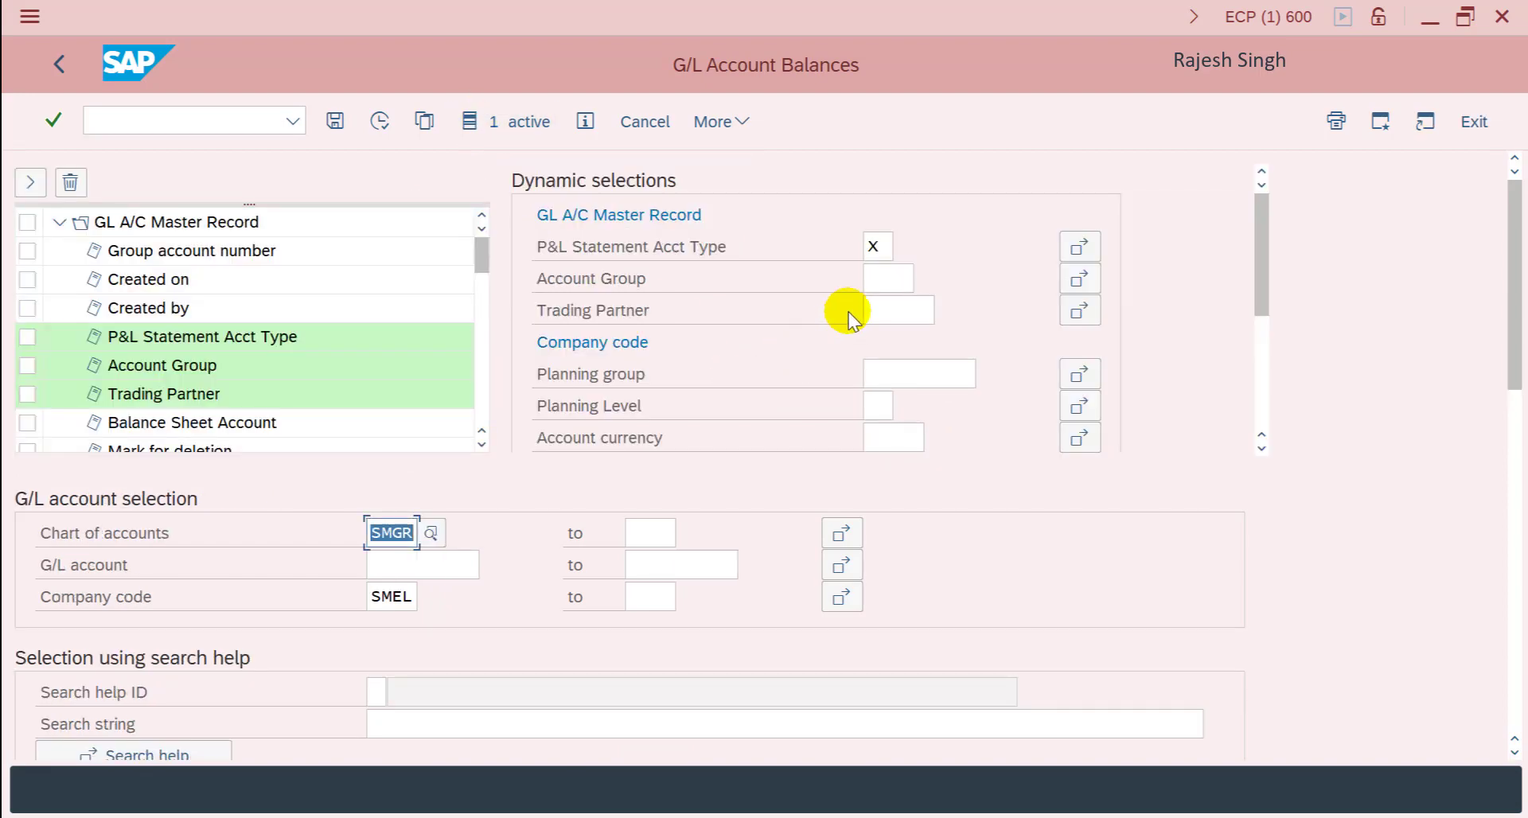
click(877, 256)
key(BackSpace)
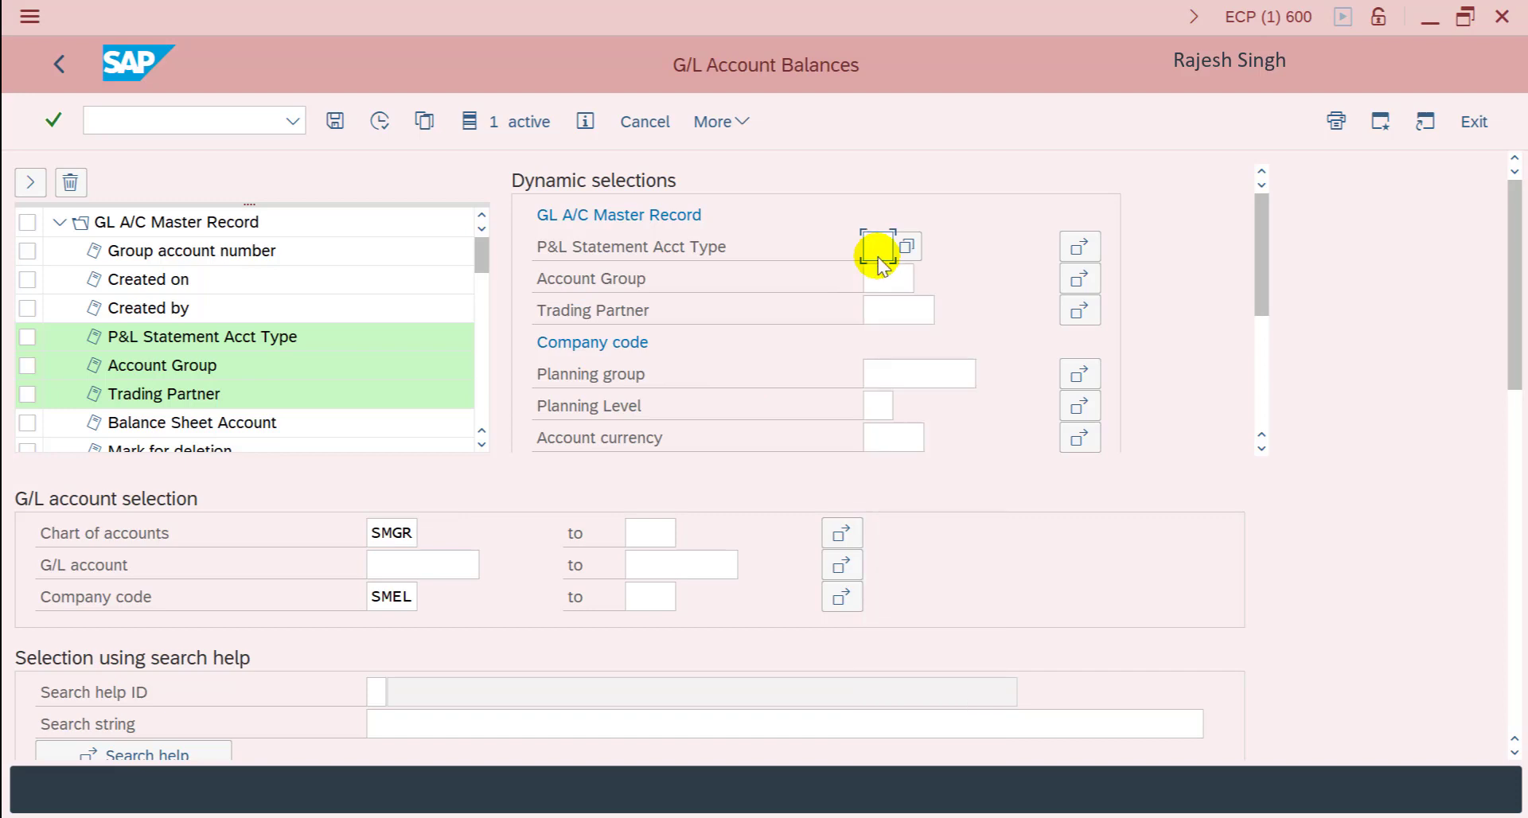
Set the G/L account to 80000000 and run the G/L account balances report.
click(418, 563)
key(BackSpace)
key(Down)
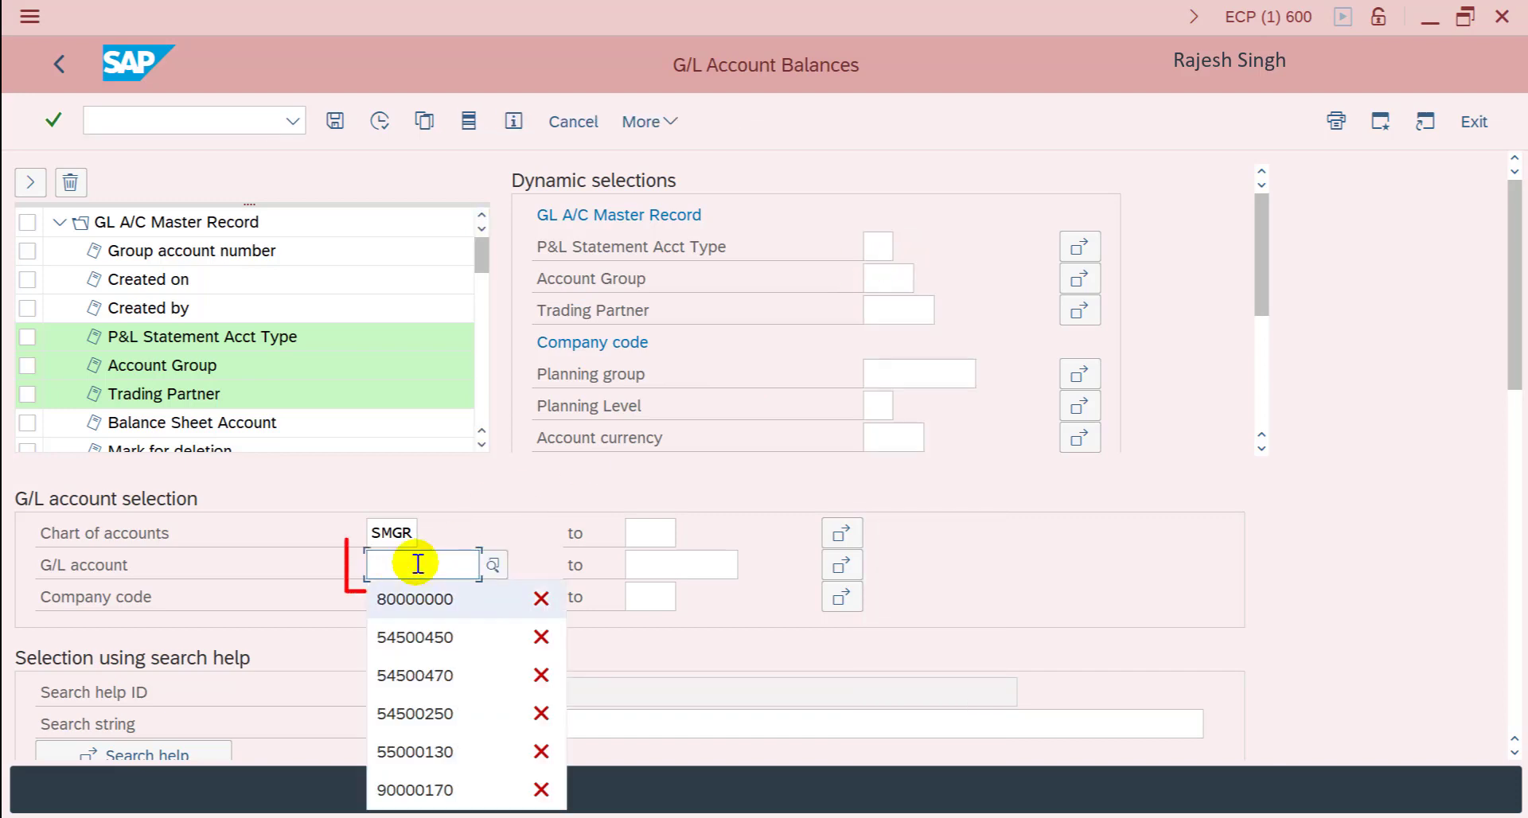
key(Return)
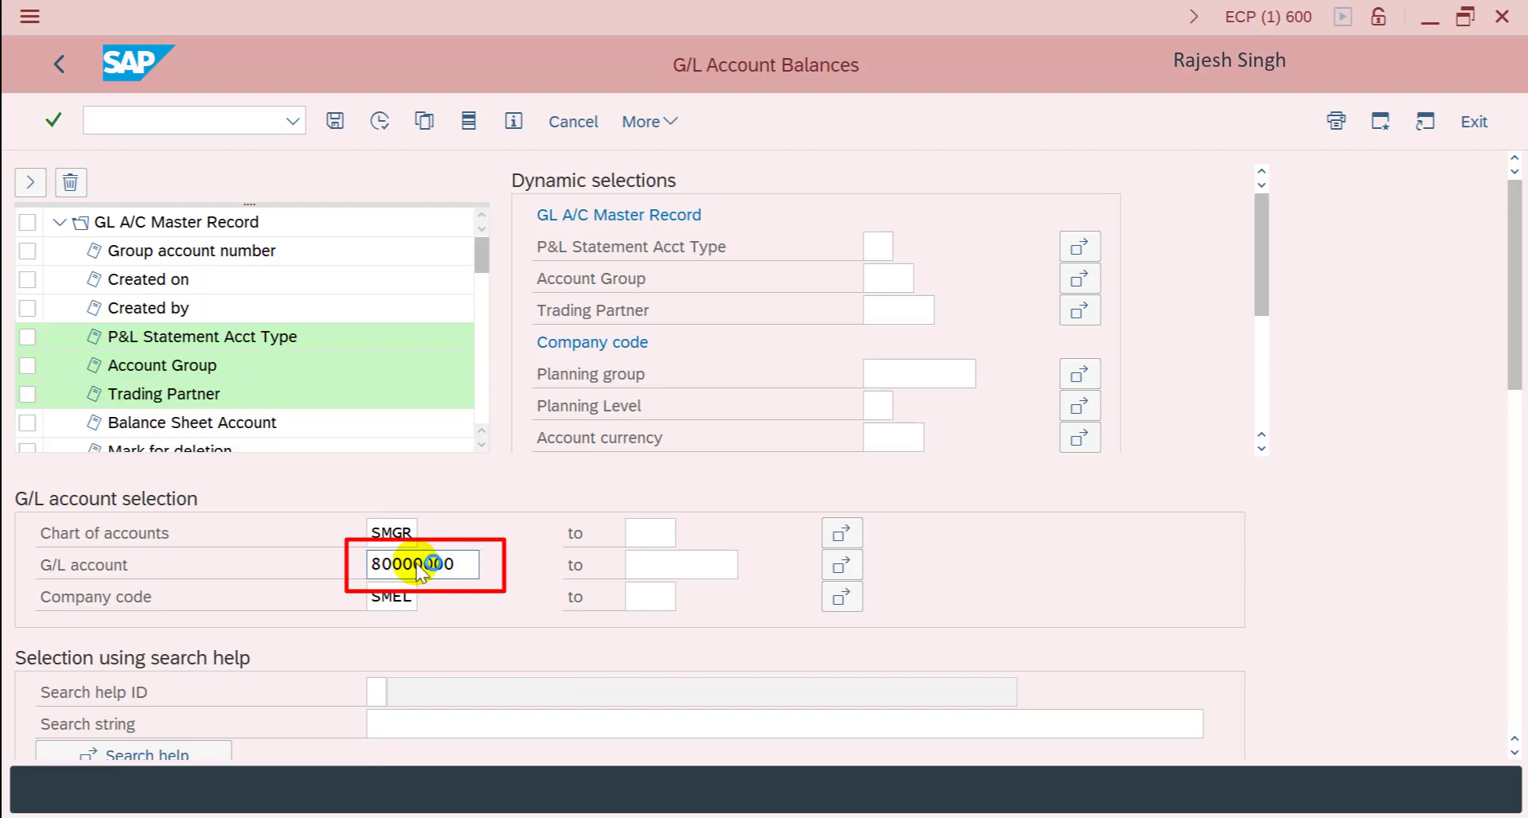
double_click(418, 566)
drag(1520, 374, 1511, 245)
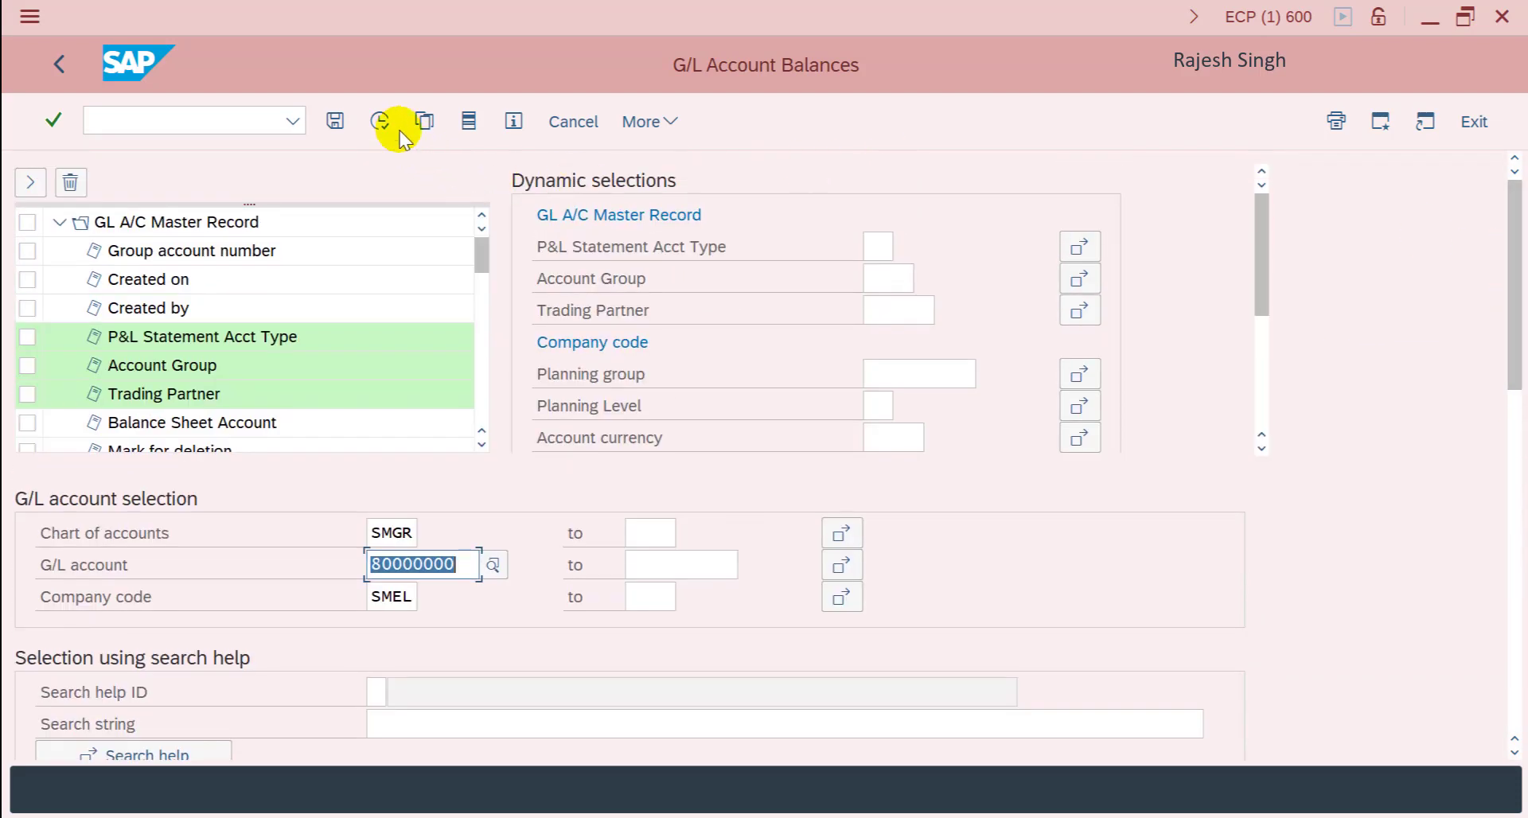
click(379, 121)
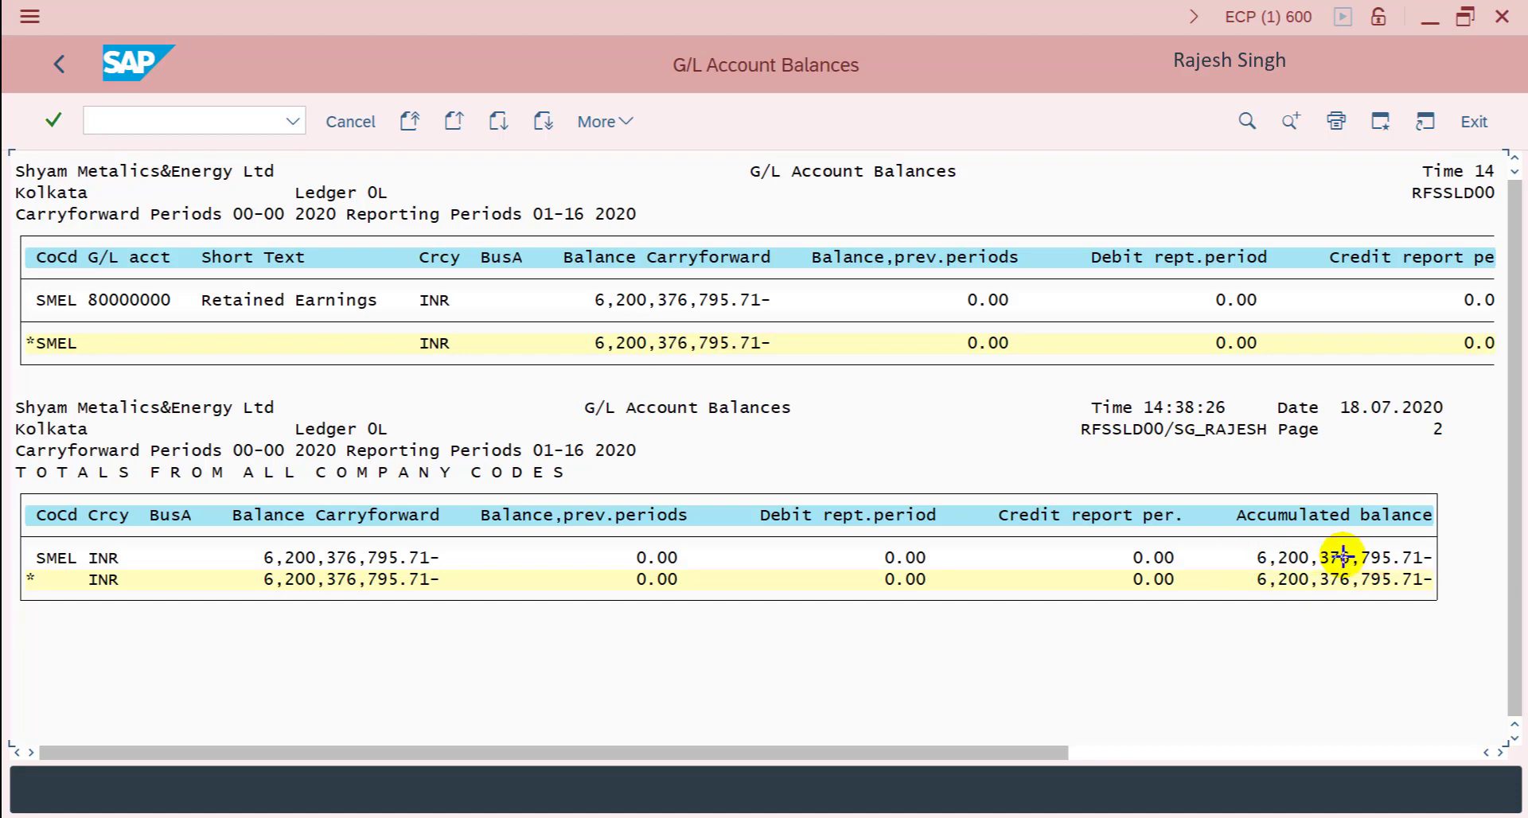
Copy the SMEL accumulated balance from the report totals and paste it as text into cell D7 of the Excel checklist.
drag(1260, 557, 1436, 558)
key(ctrl+c)
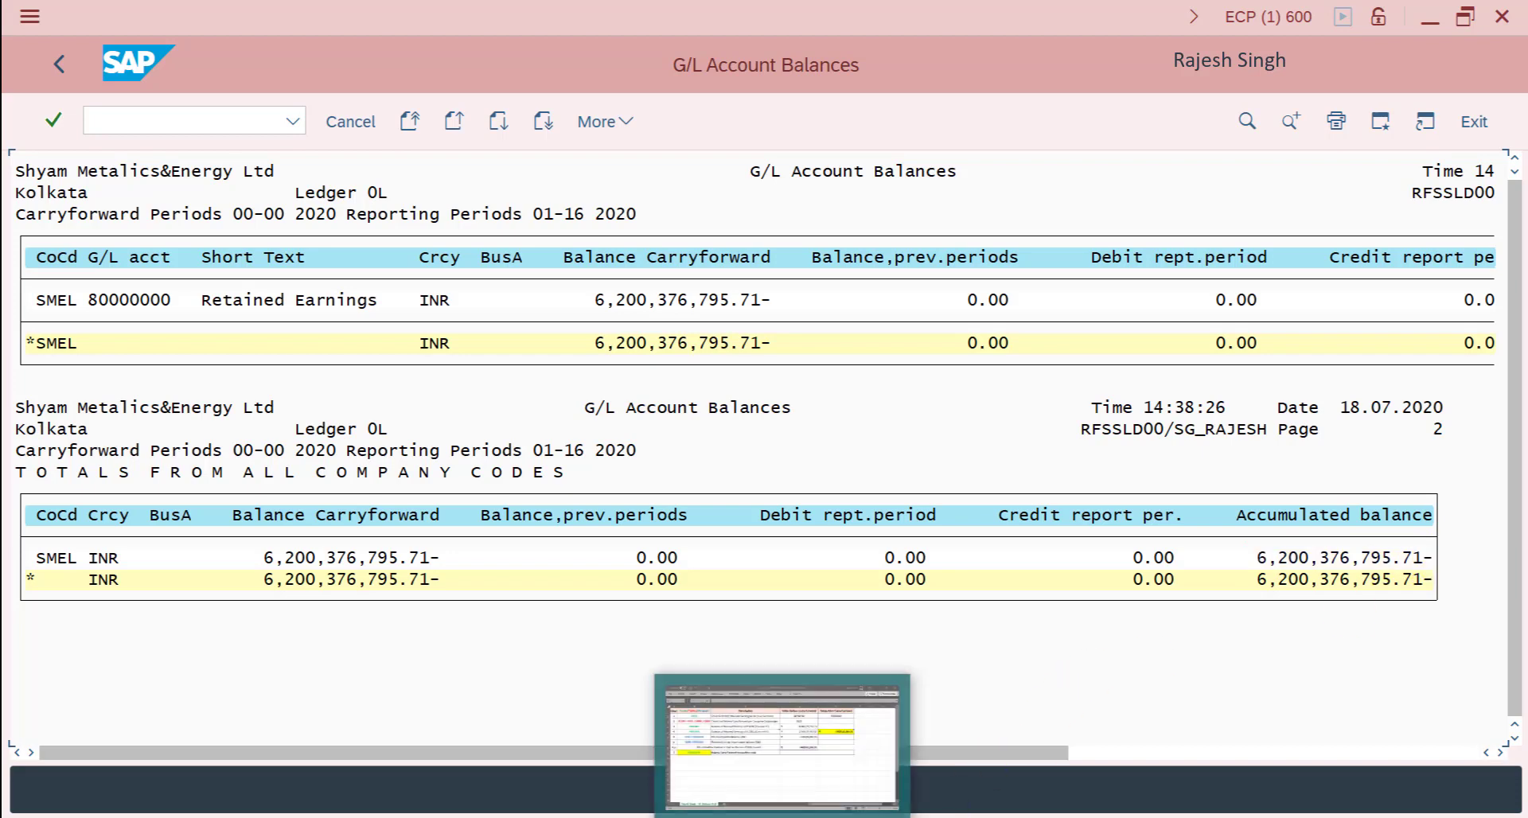
click(1004, 815)
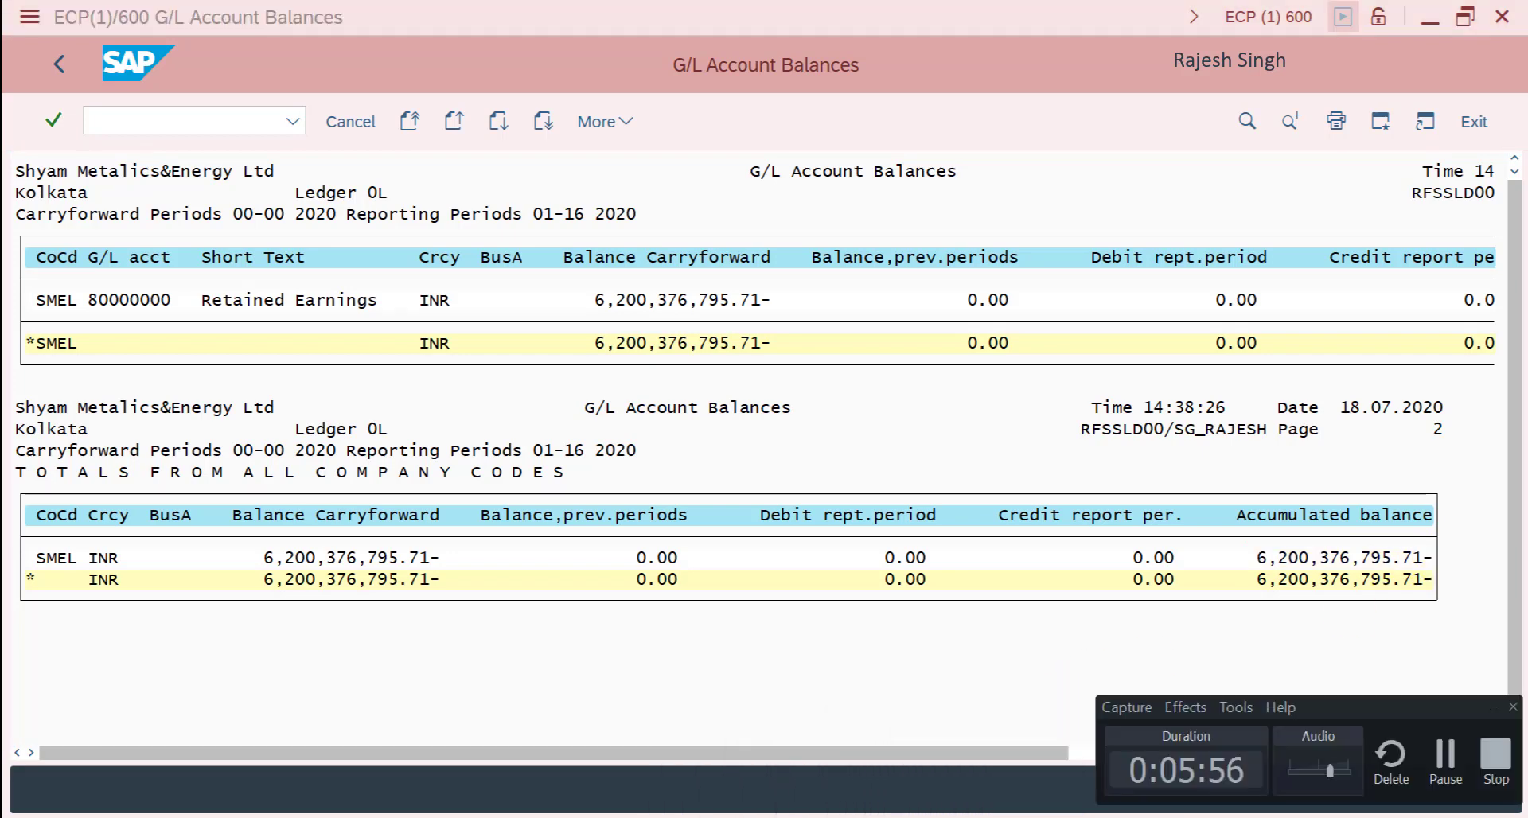
click(1449, 768)
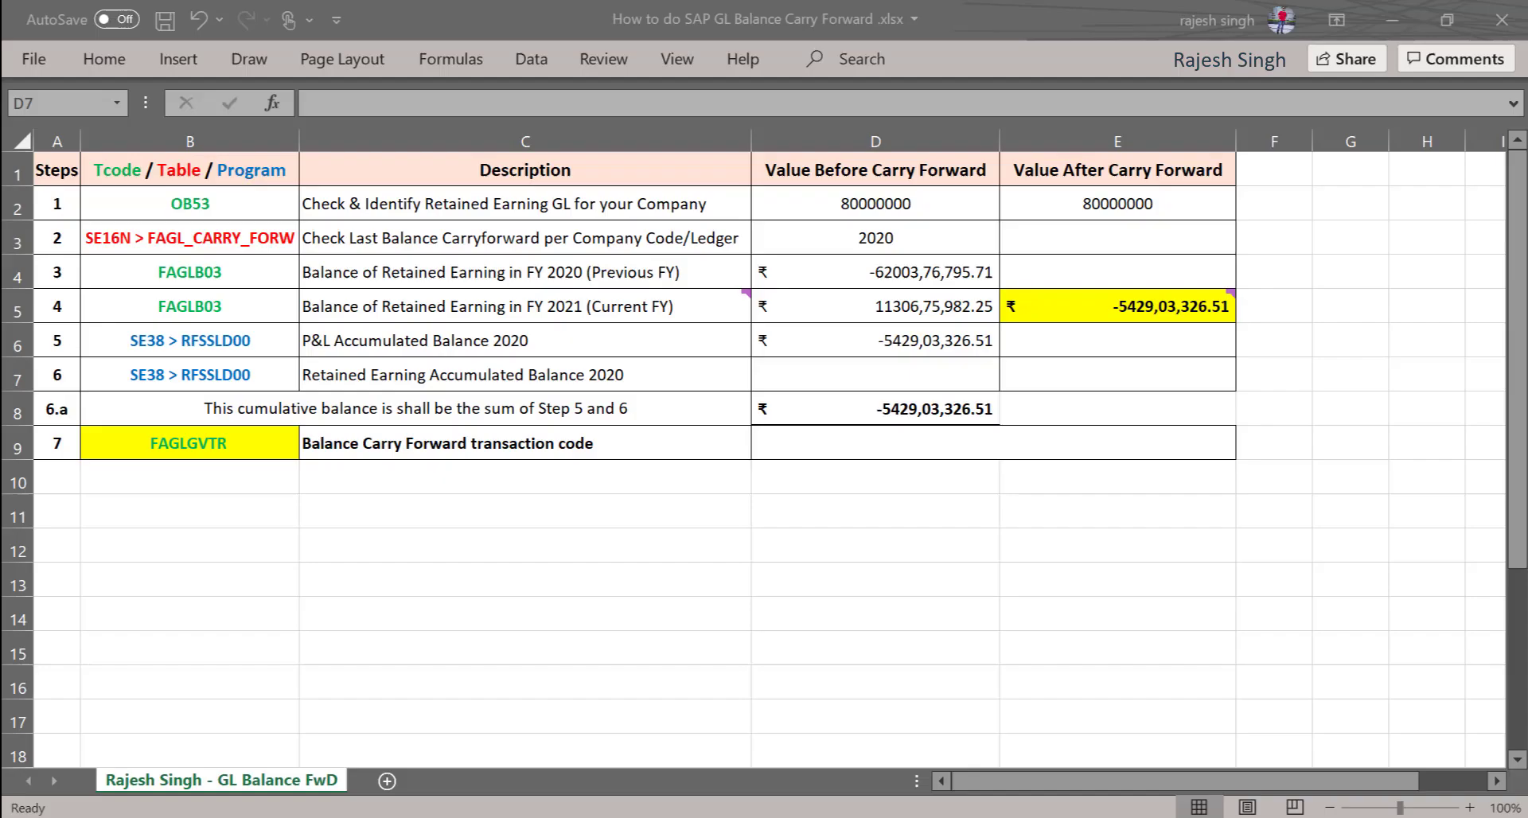
click(914, 378)
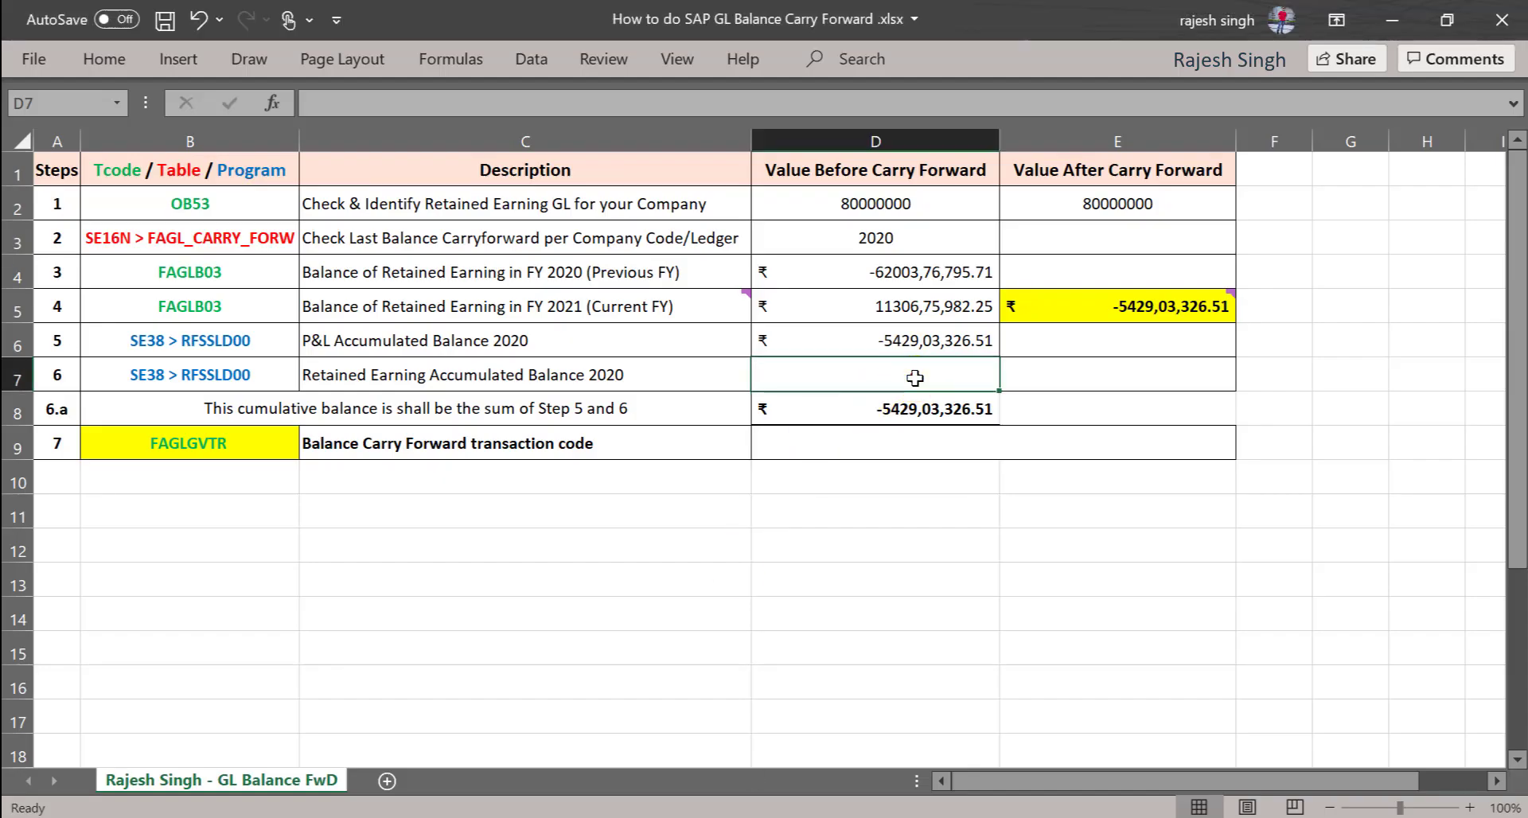
key(ctrl+alt+v)
key(Down)
key(Return)
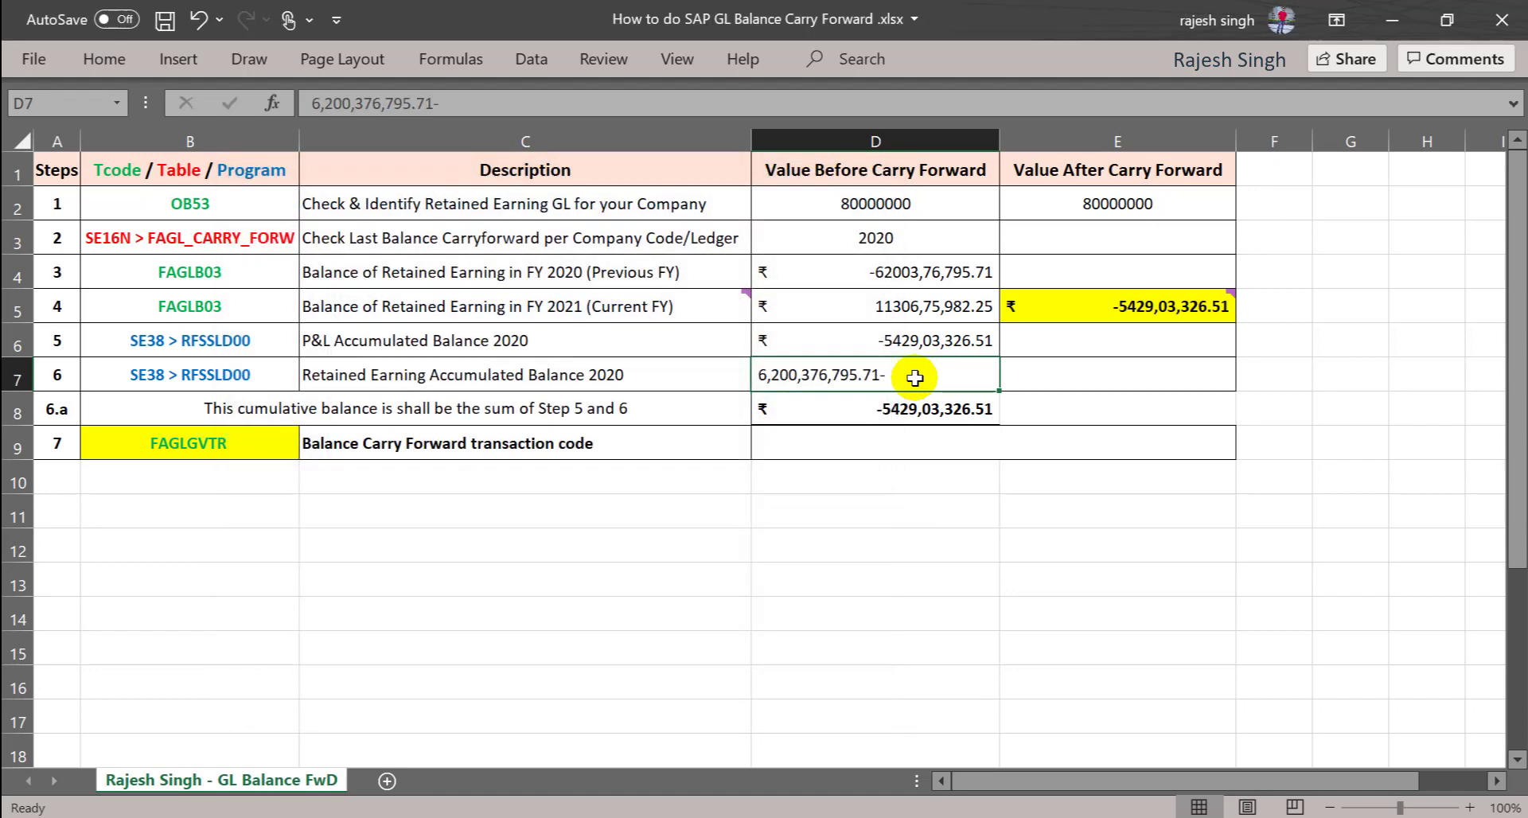
Move the minus sign in cell D7 to the front so the balance is entered as -6,200,376,795.71.
double_click(914, 378)
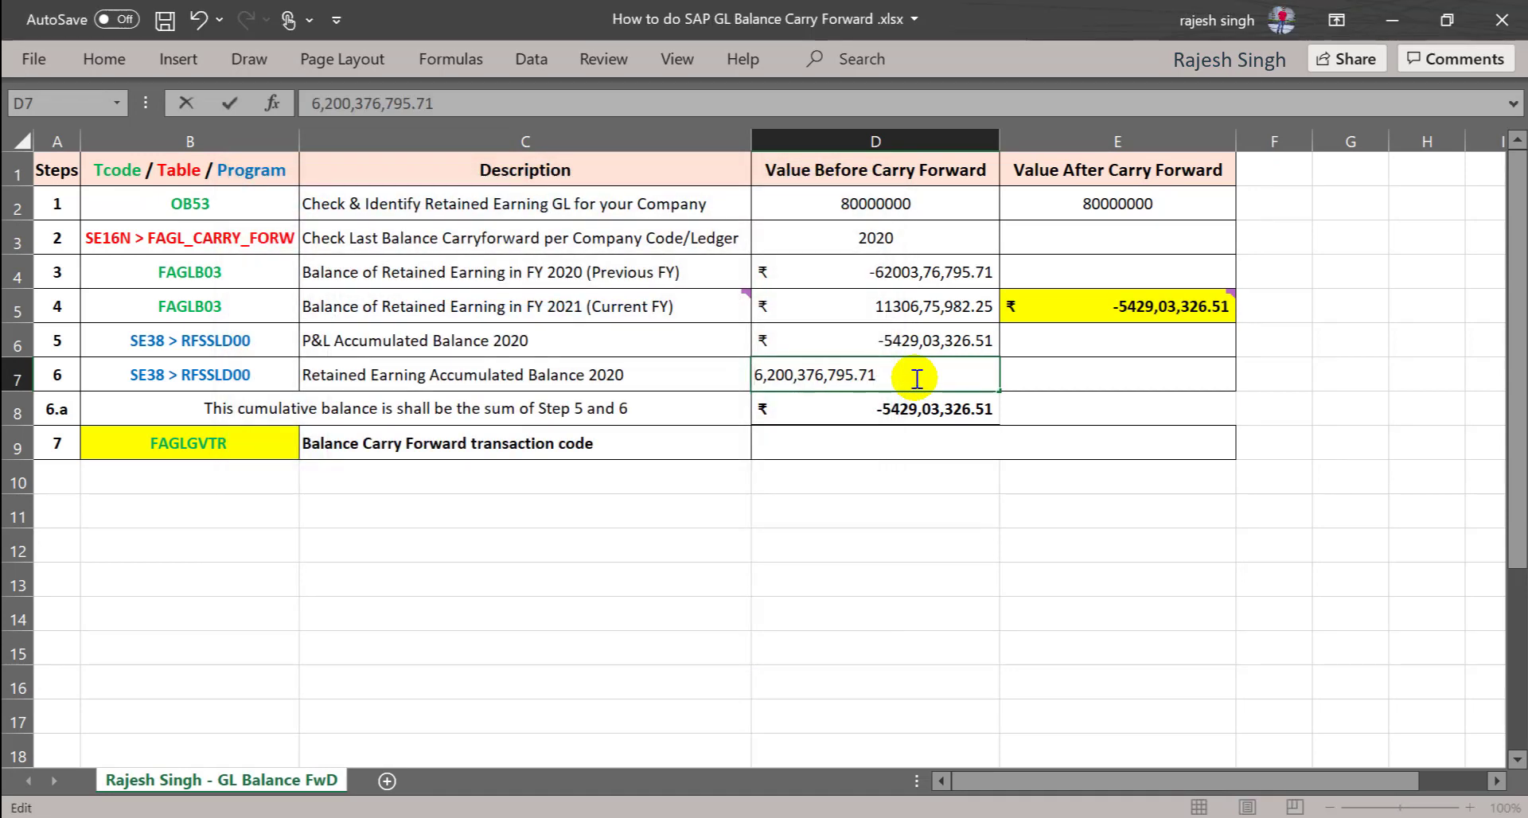
key(Home)
text(-)
key(Return)
key(Return)
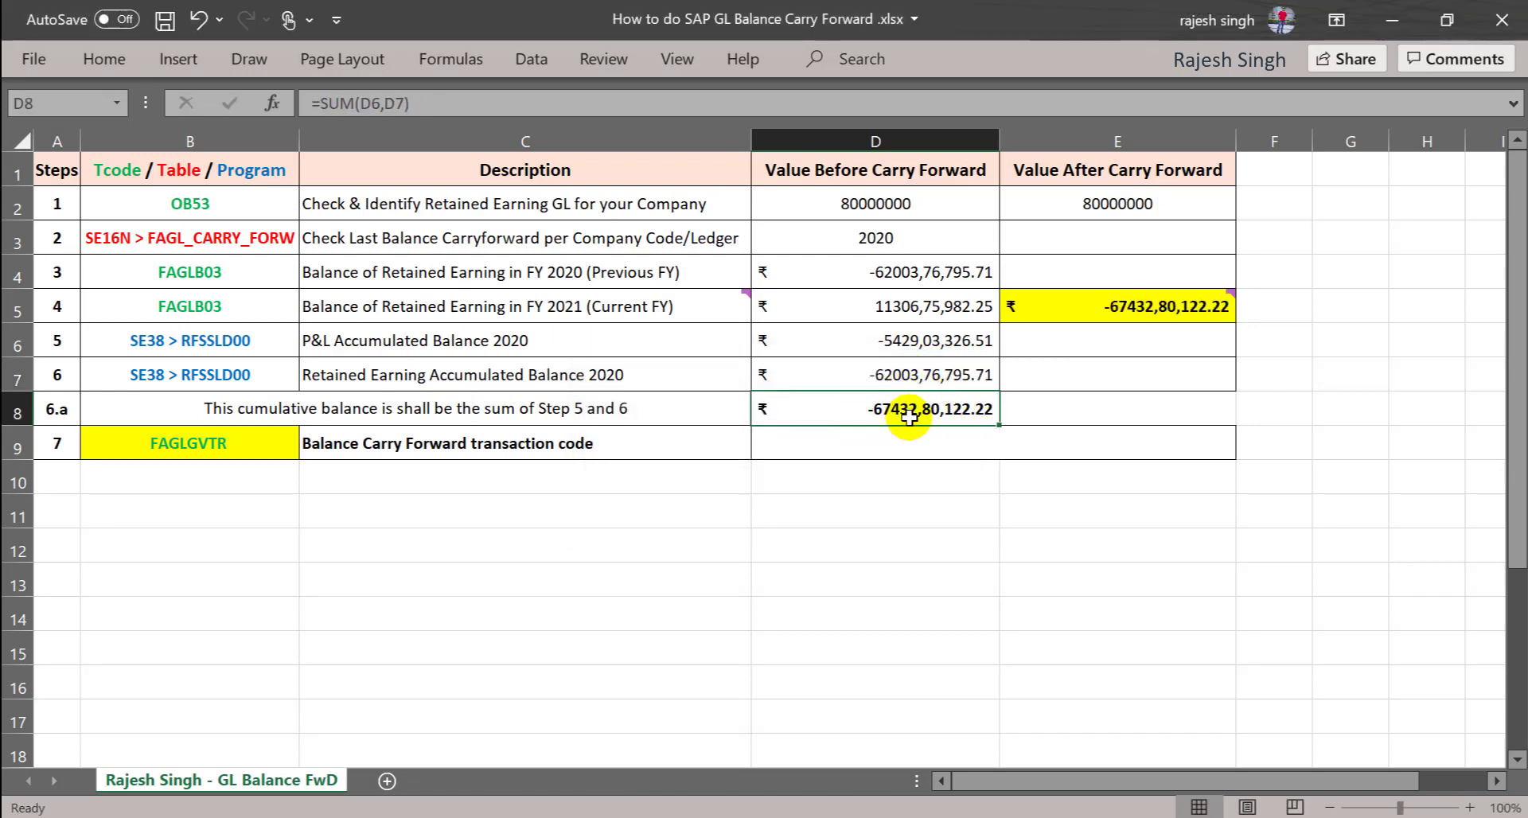
Examine the step 6.a cumulative balance, the FY 2021 after-carry-forward value in E5, and the comments explaining the opening balance.
click(68, 408)
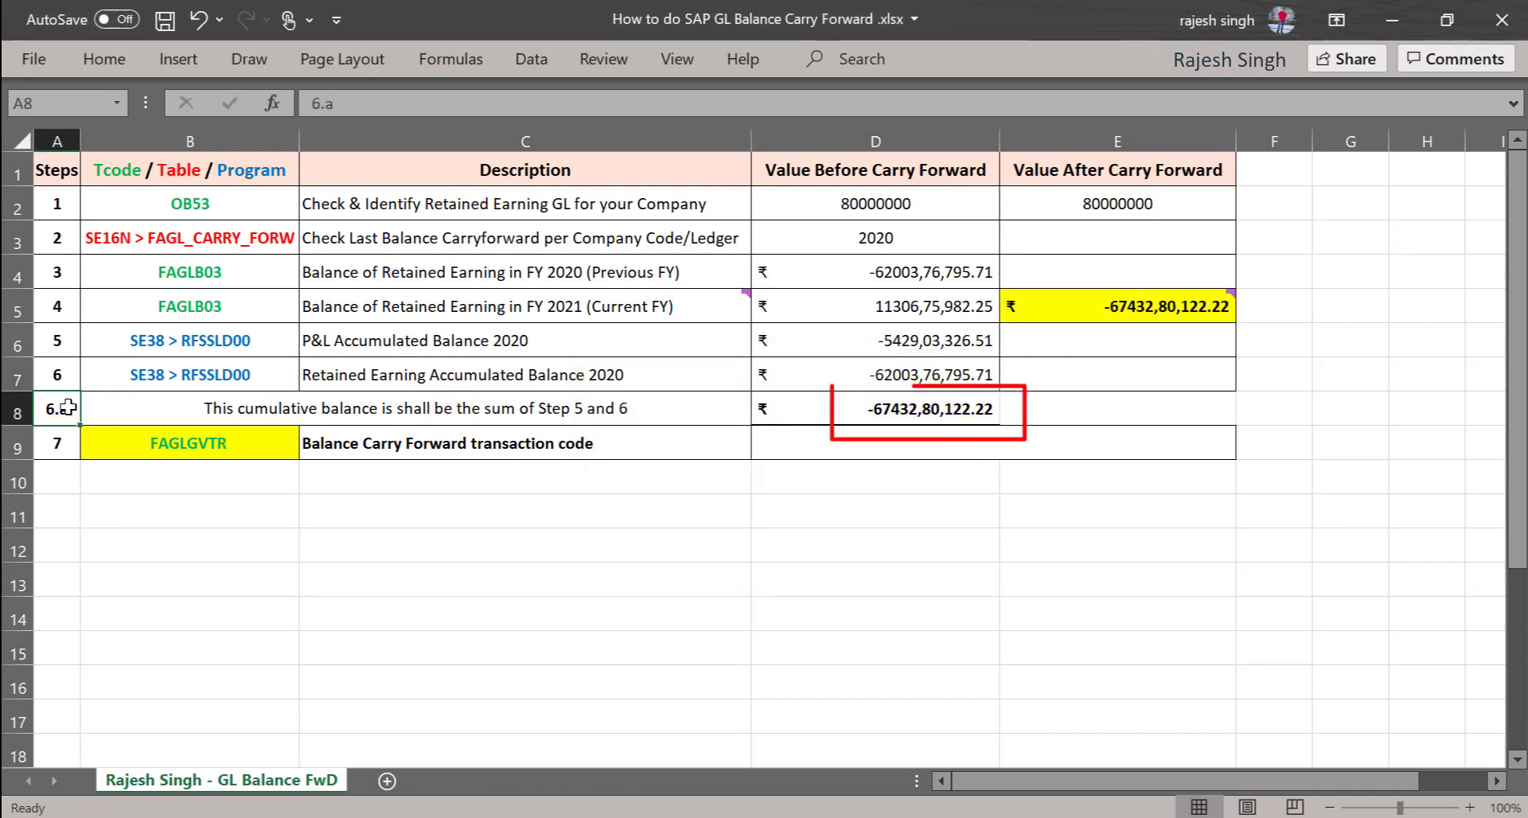
click(871, 409)
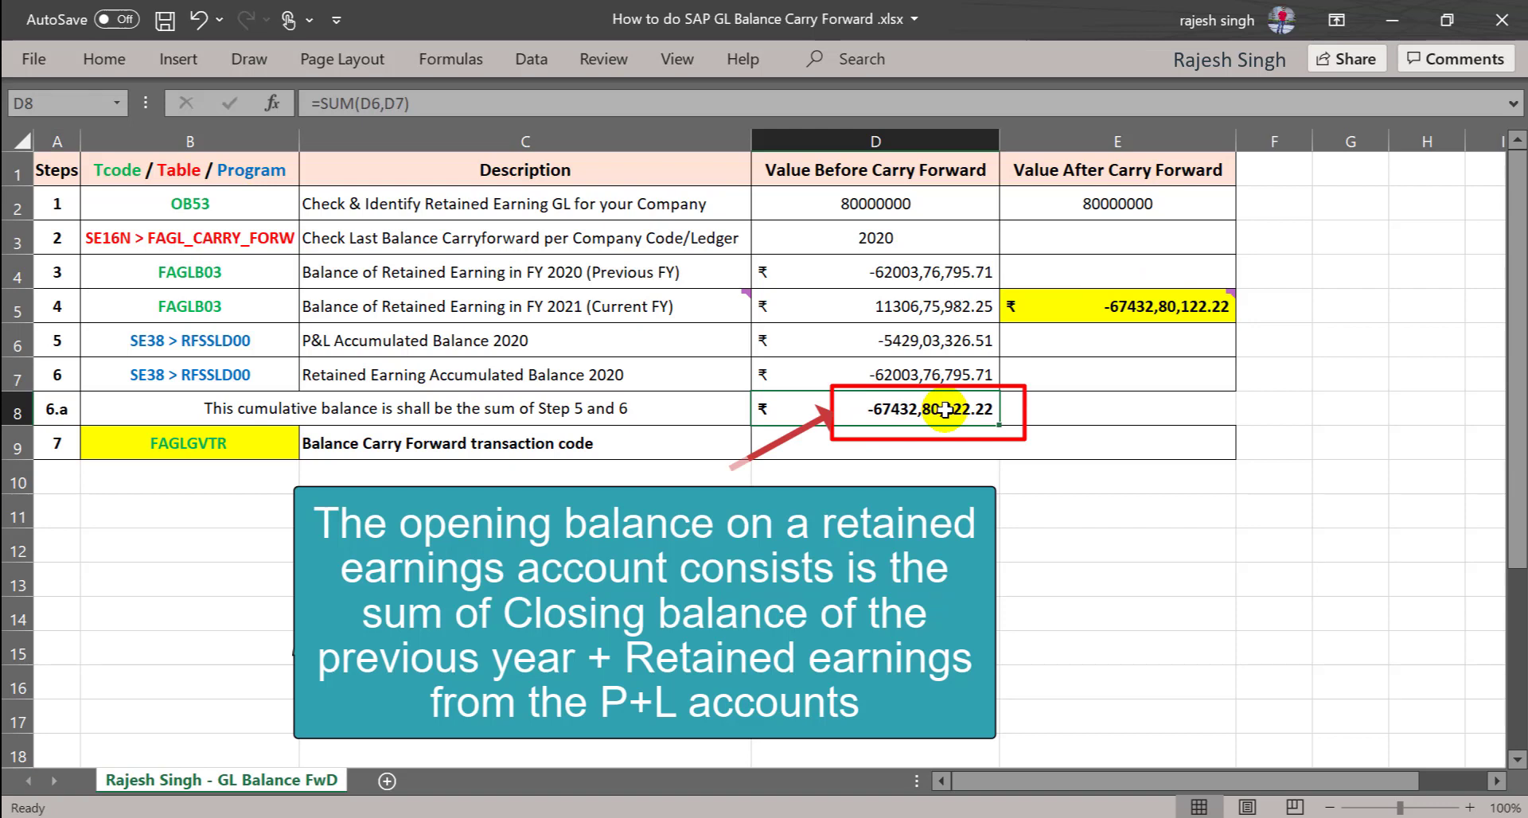
mouse_move(1193, 308)
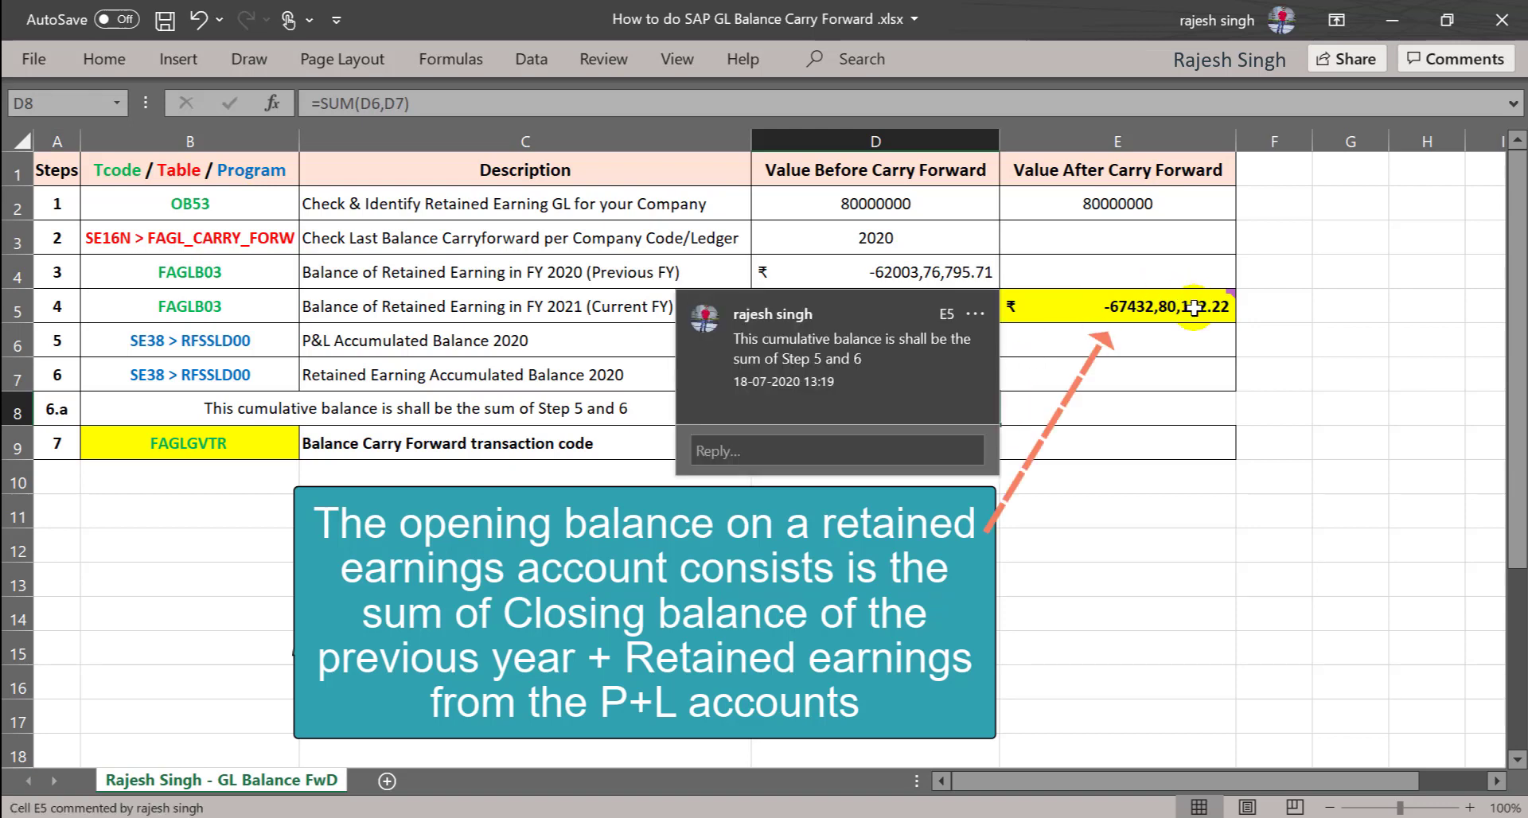
click(1009, 581)
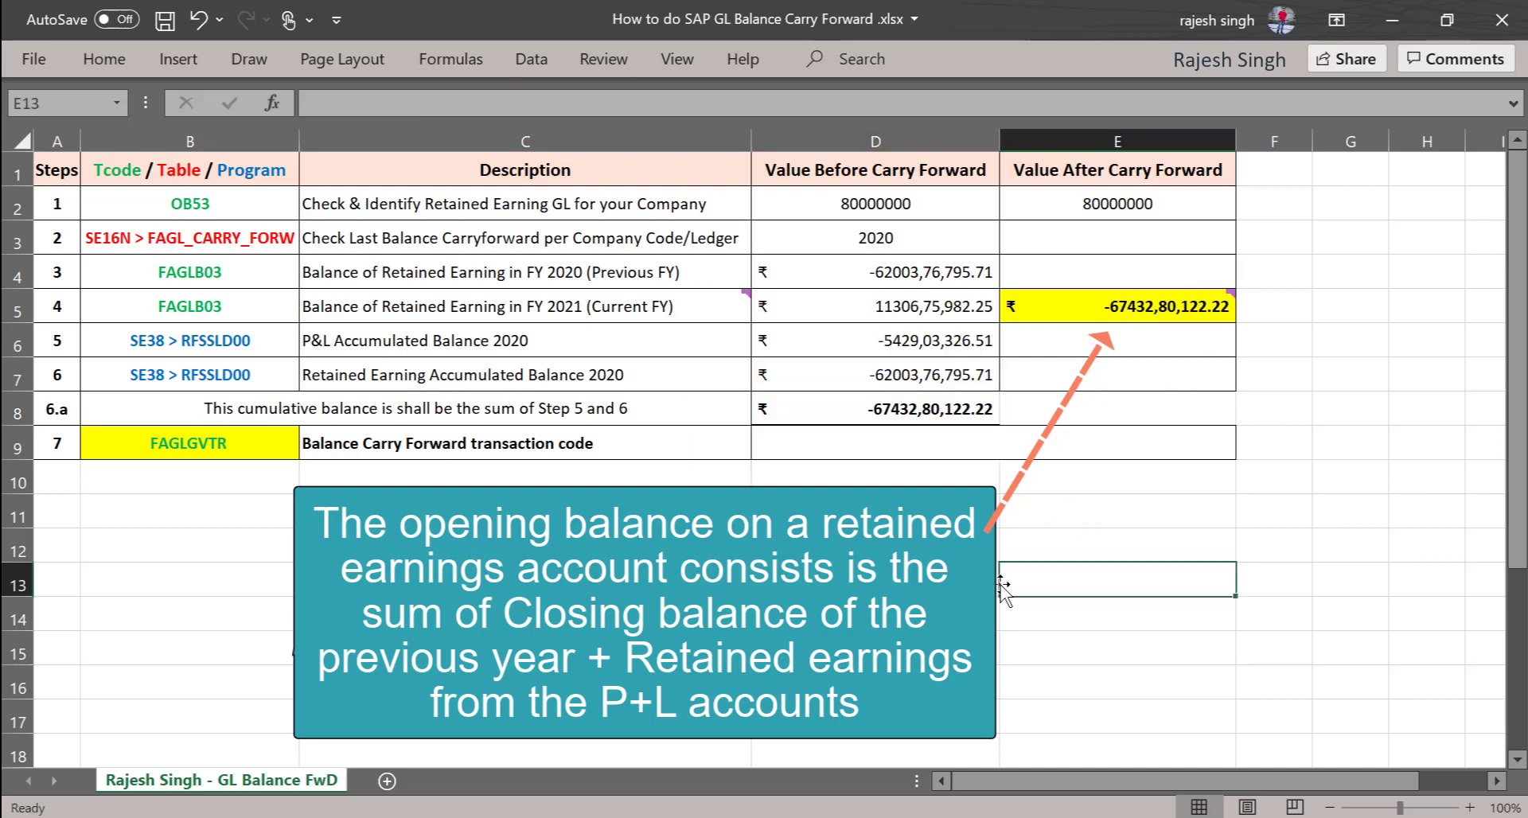
click(684, 306)
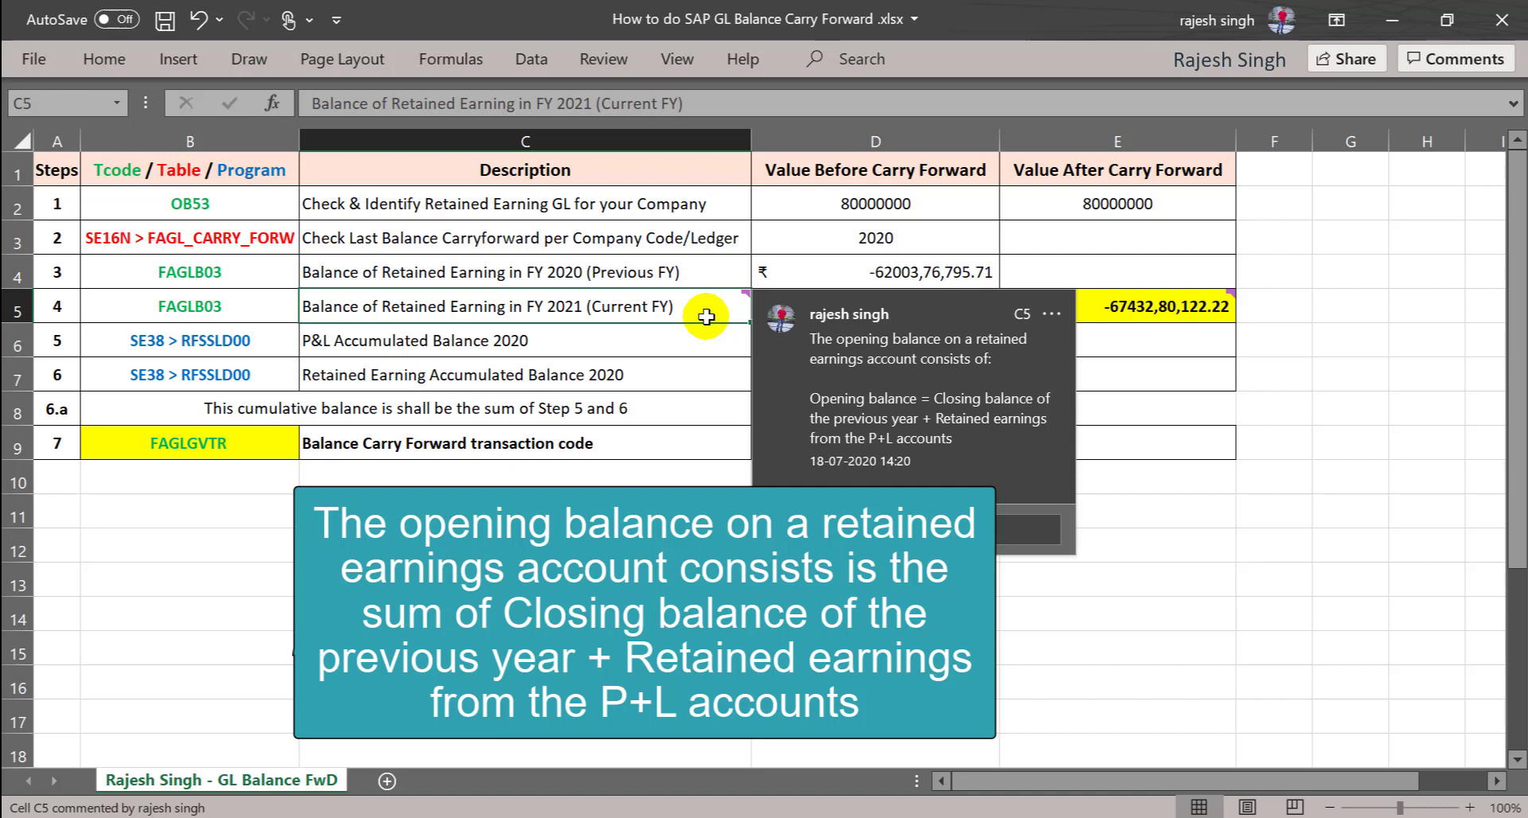
click(701, 559)
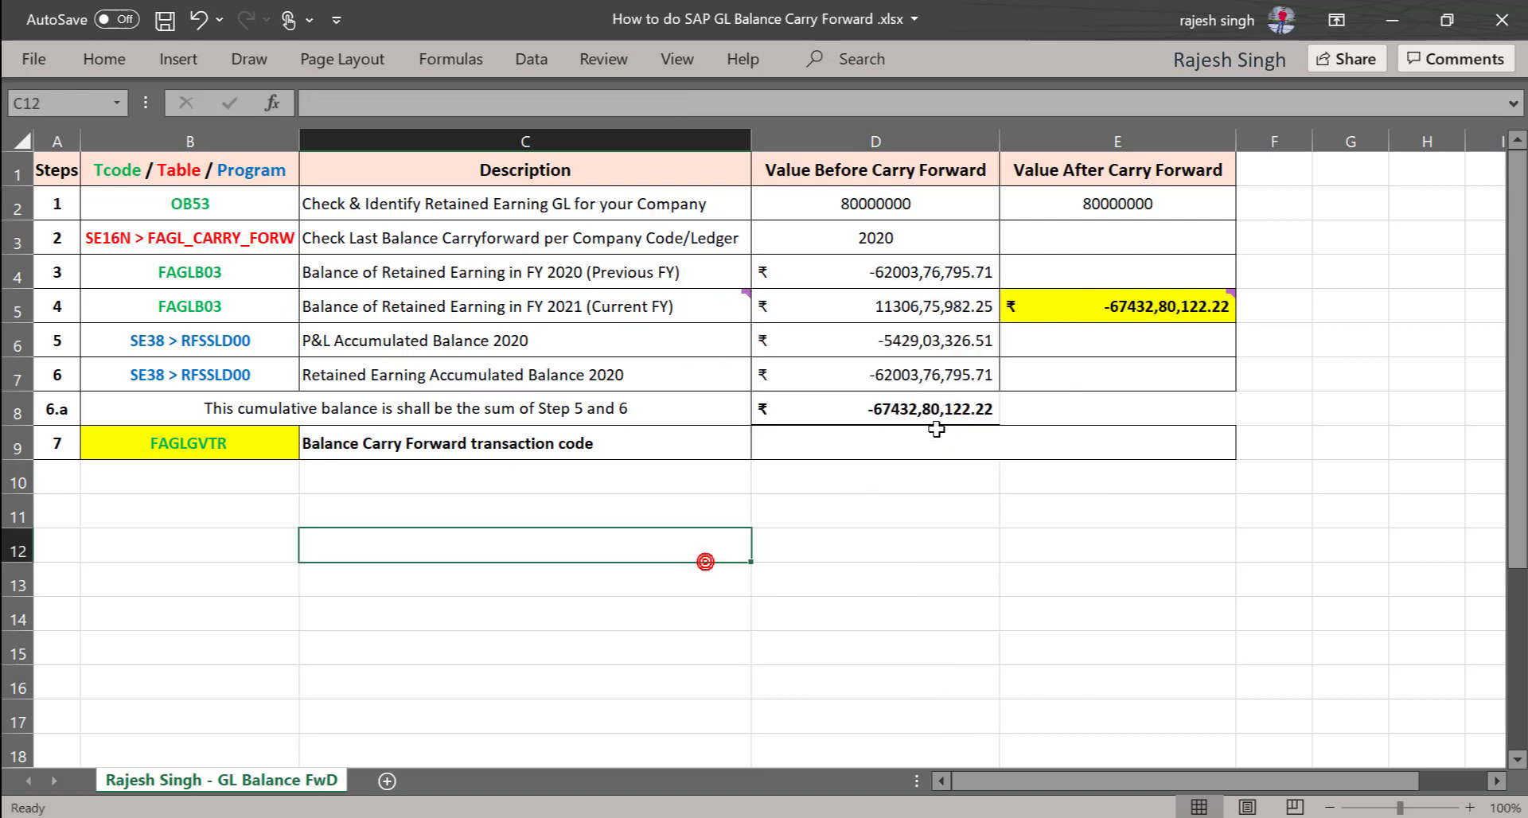
click(1173, 303)
mouse_move(1173, 304)
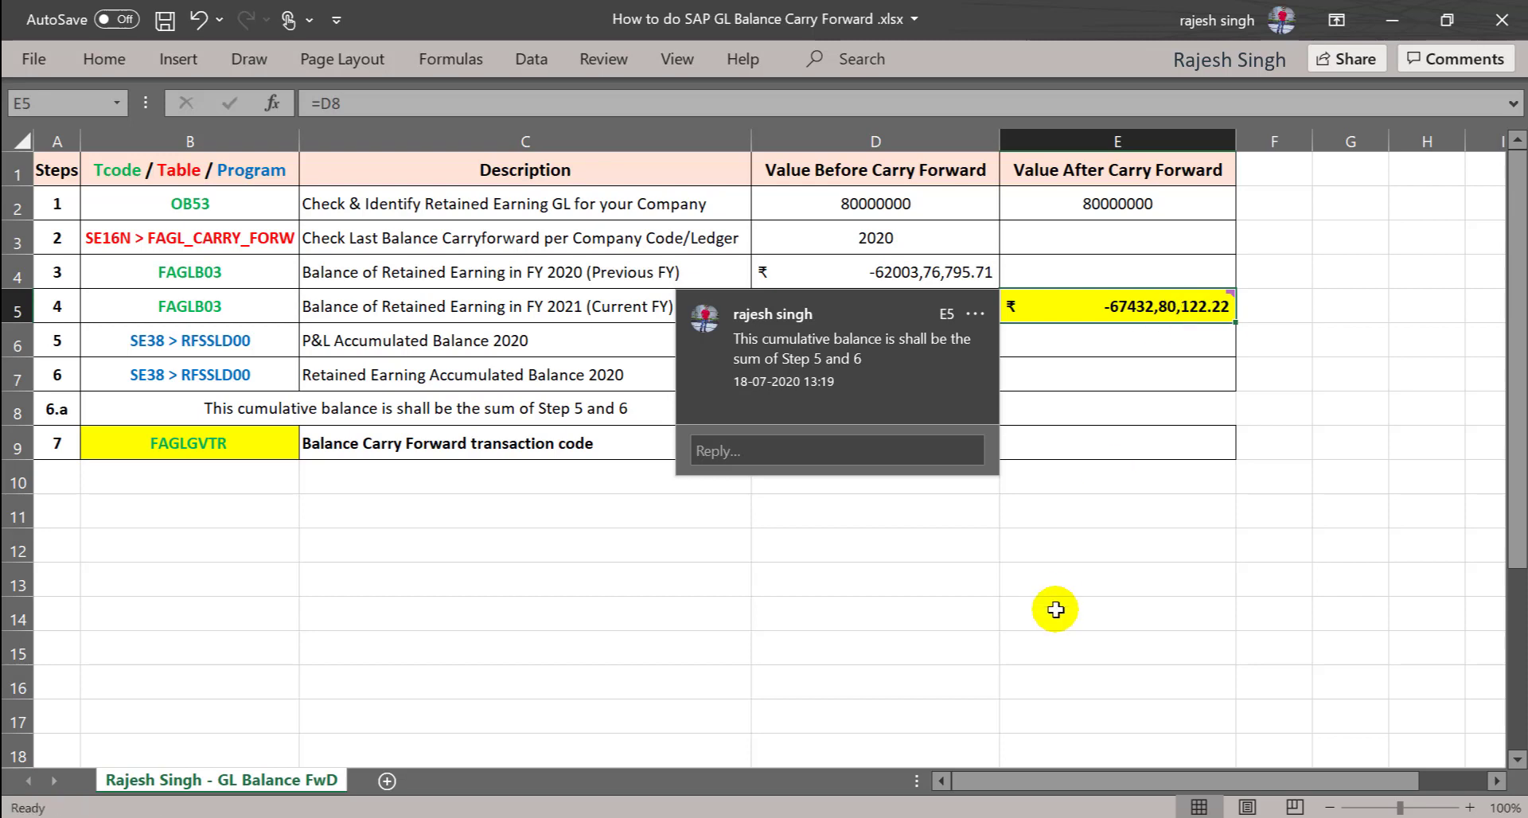
Copy the transaction code FAGLGVTR from the checklist and run it from the SAP Easy Access screen.
click(95, 450)
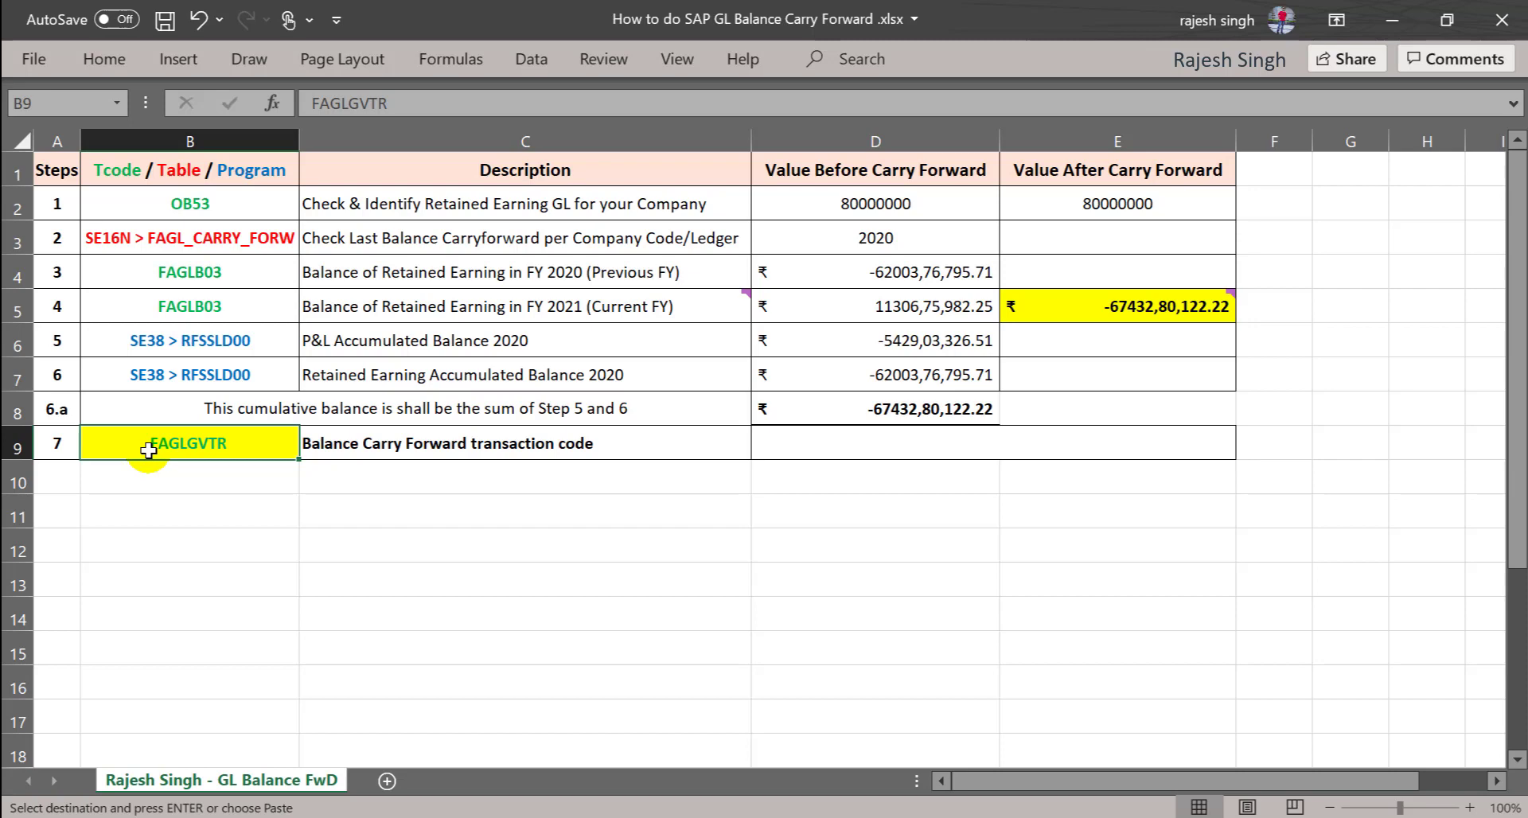
click(178, 446)
key(ctrl+c)
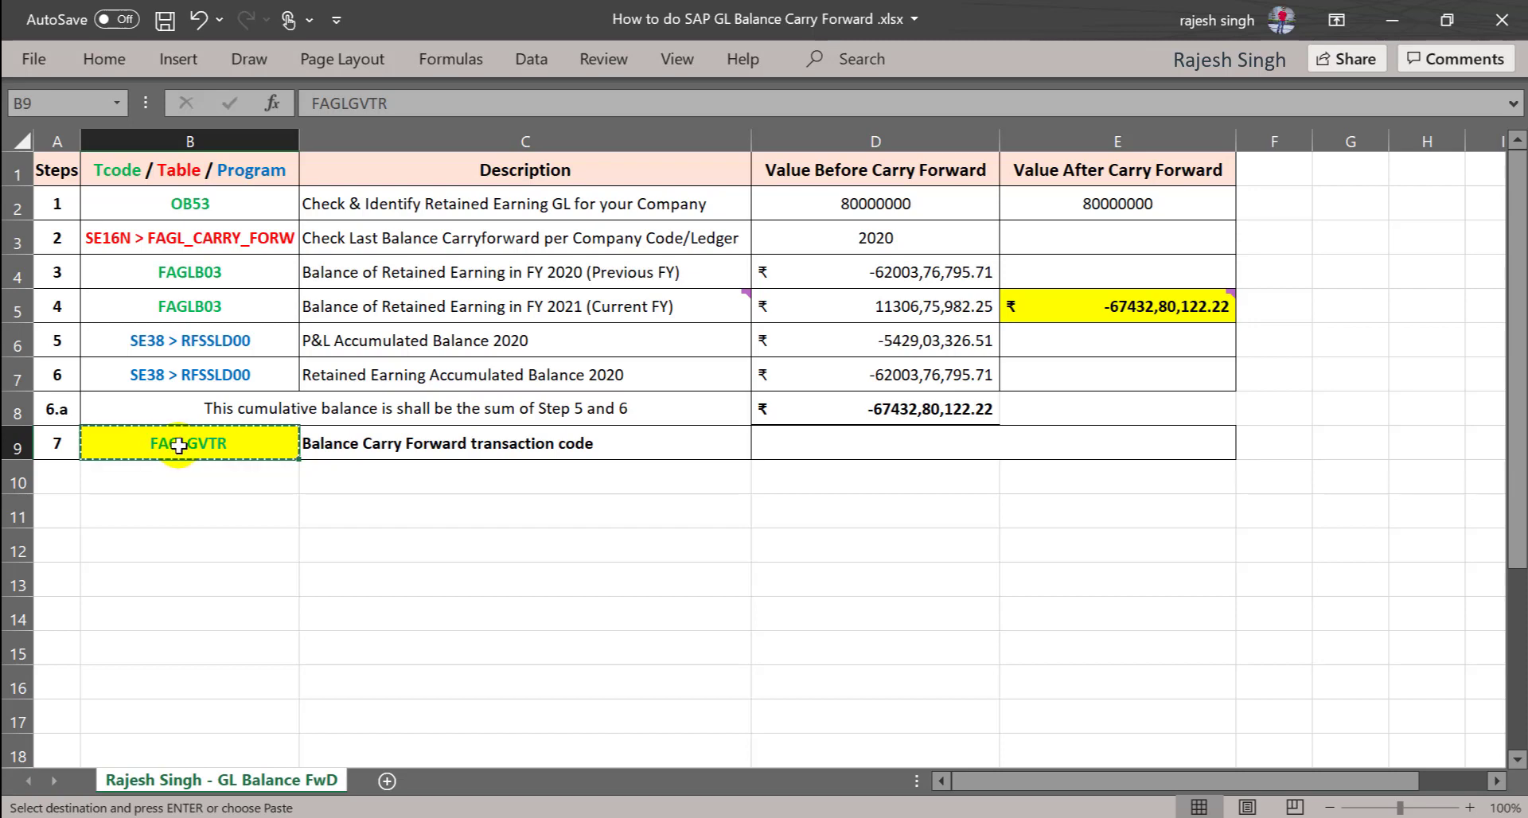
mouse_move(476, 812)
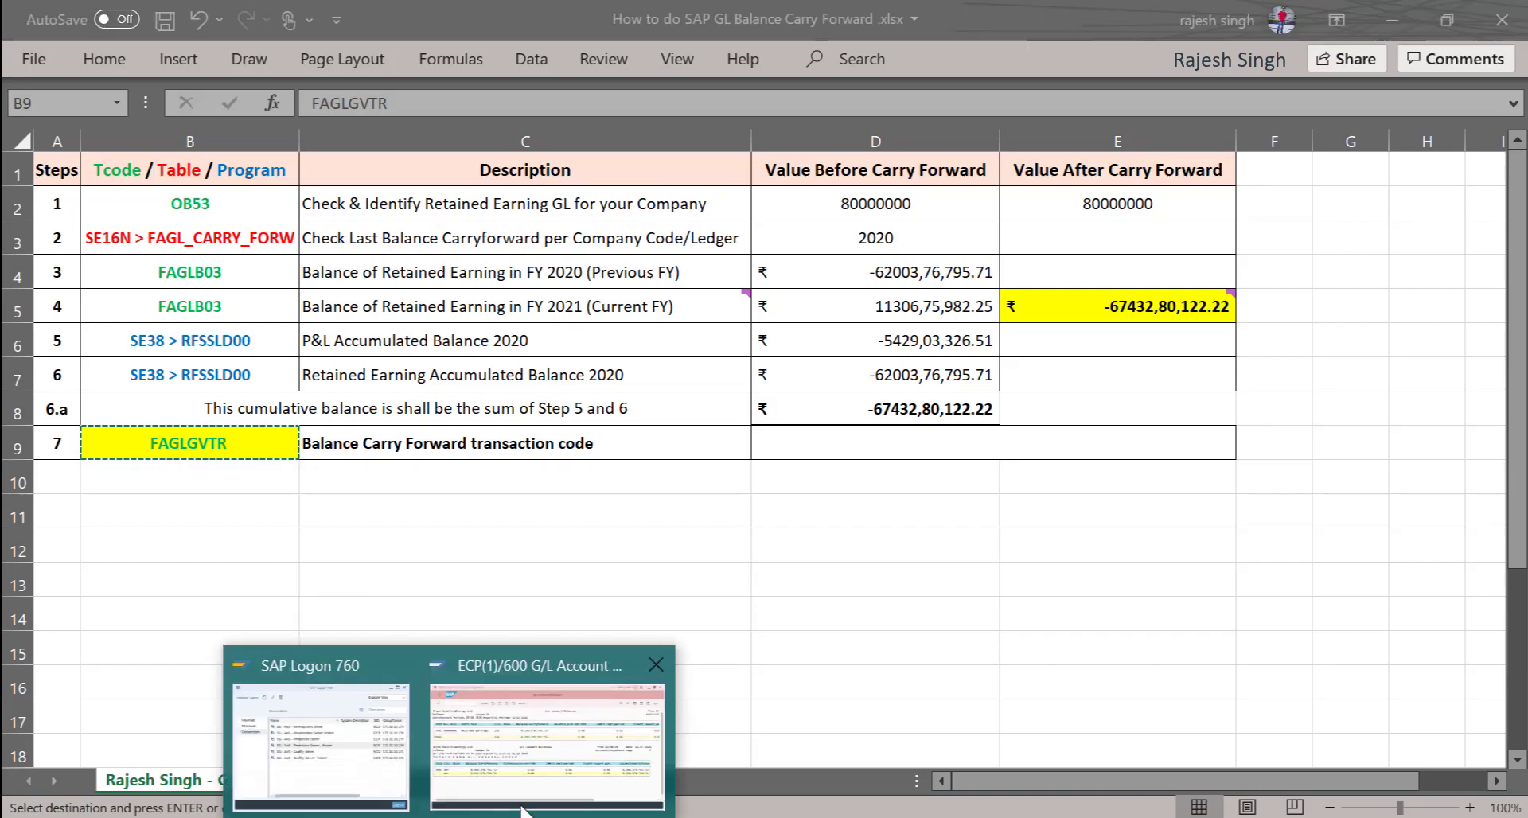
click(555, 780)
key(F3)
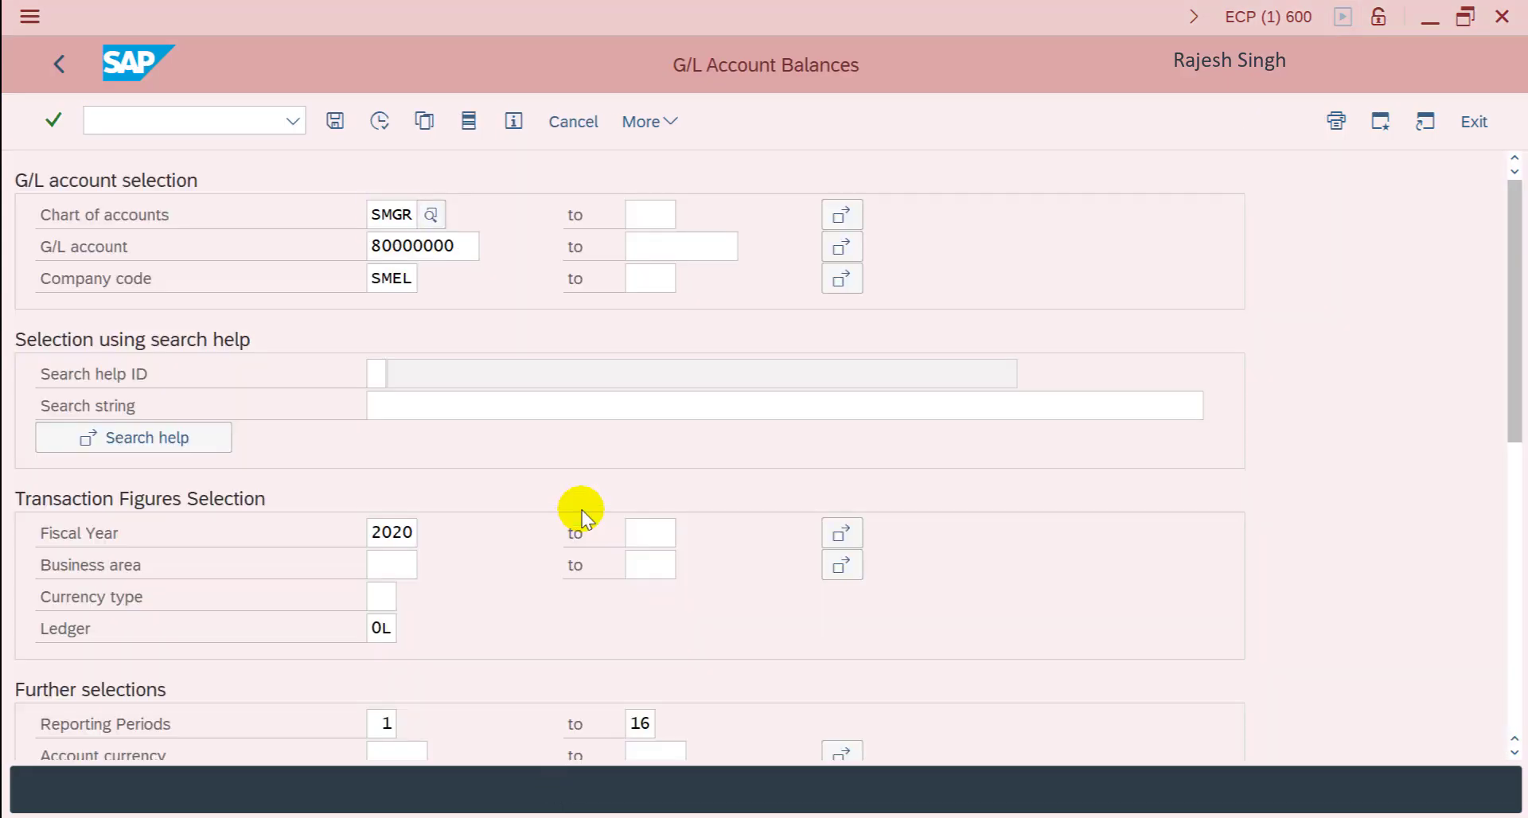
key(F3)
key(F3)
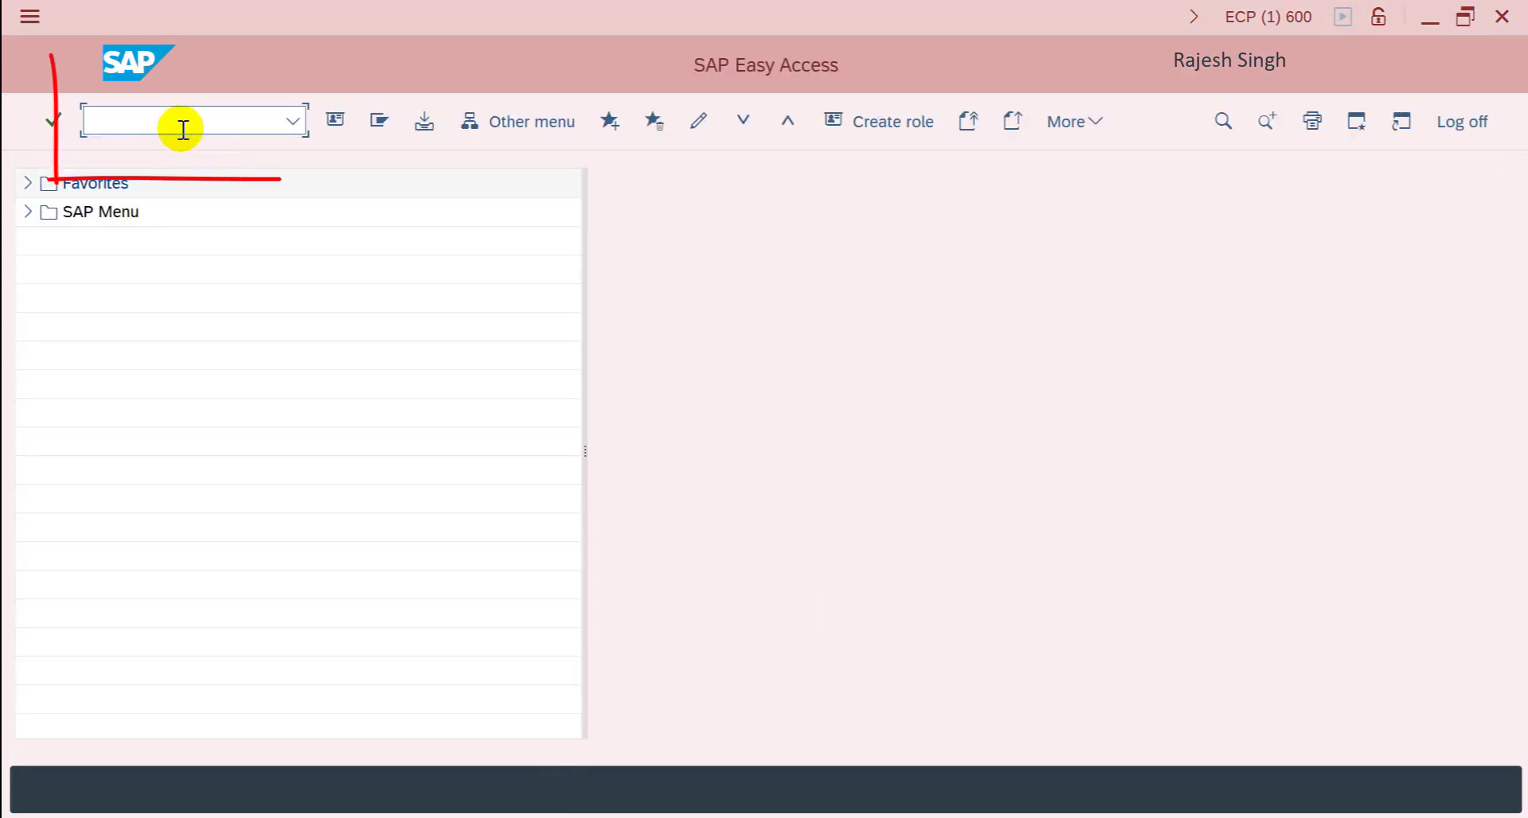
click(183, 129)
key(ctrl+v)
key(Return)
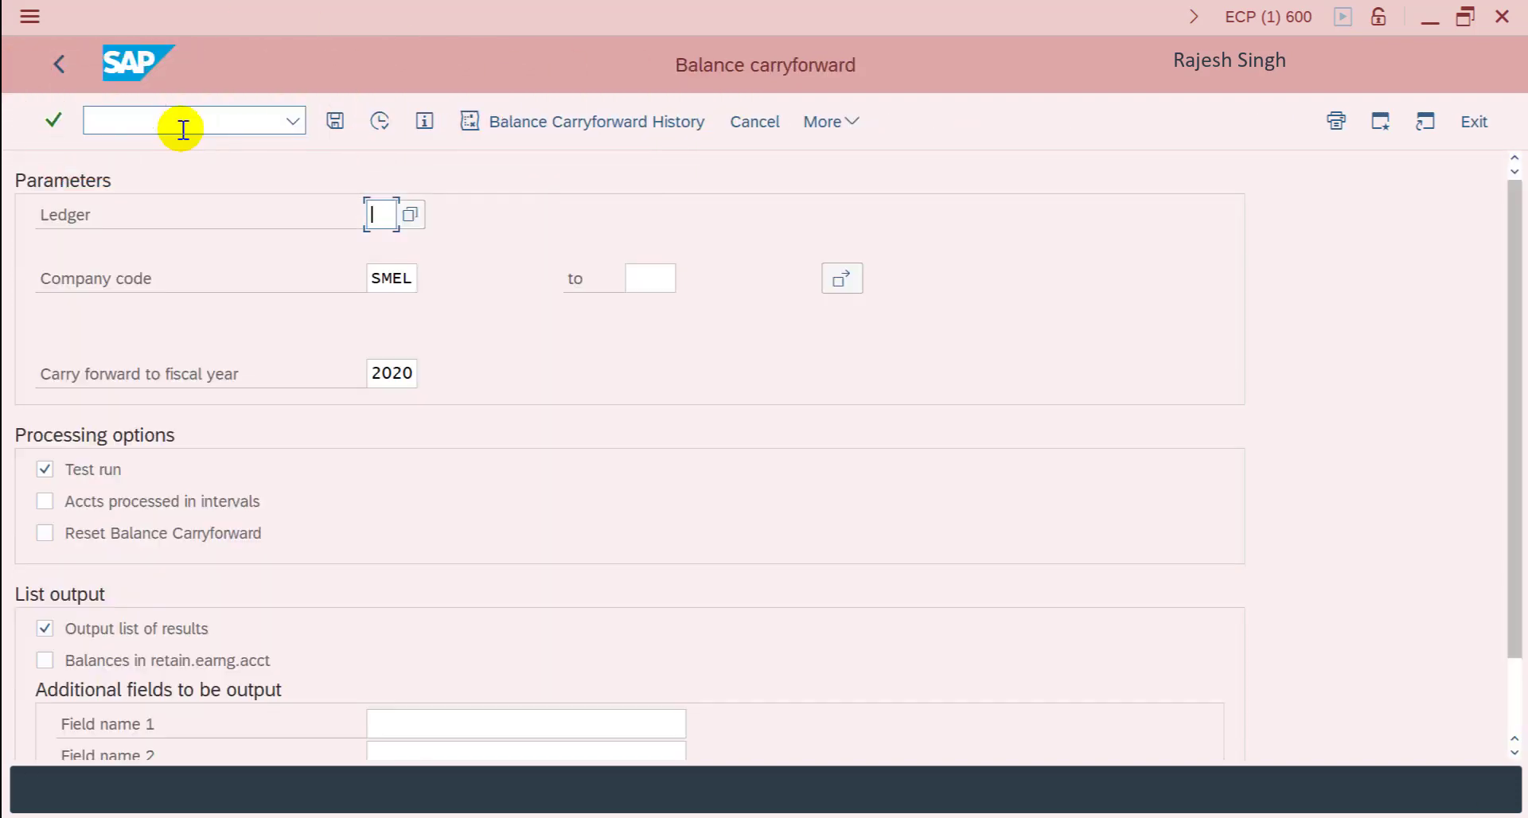
Set the balance carryforward ledger to 0L and the target fiscal year to 2021, and acknowledge the information message.
text(01)
key(Return)
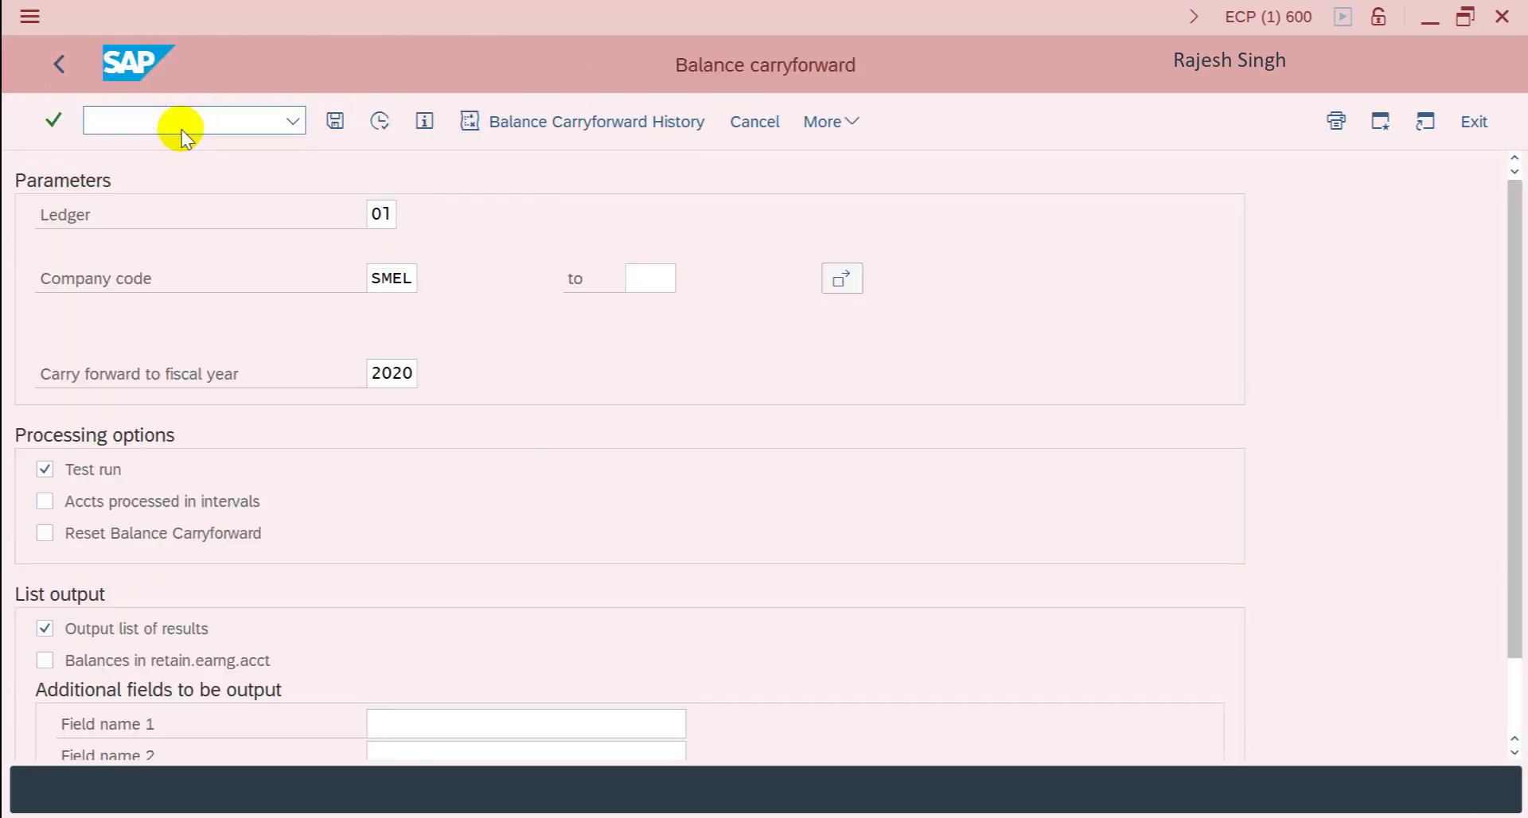
click(385, 280)
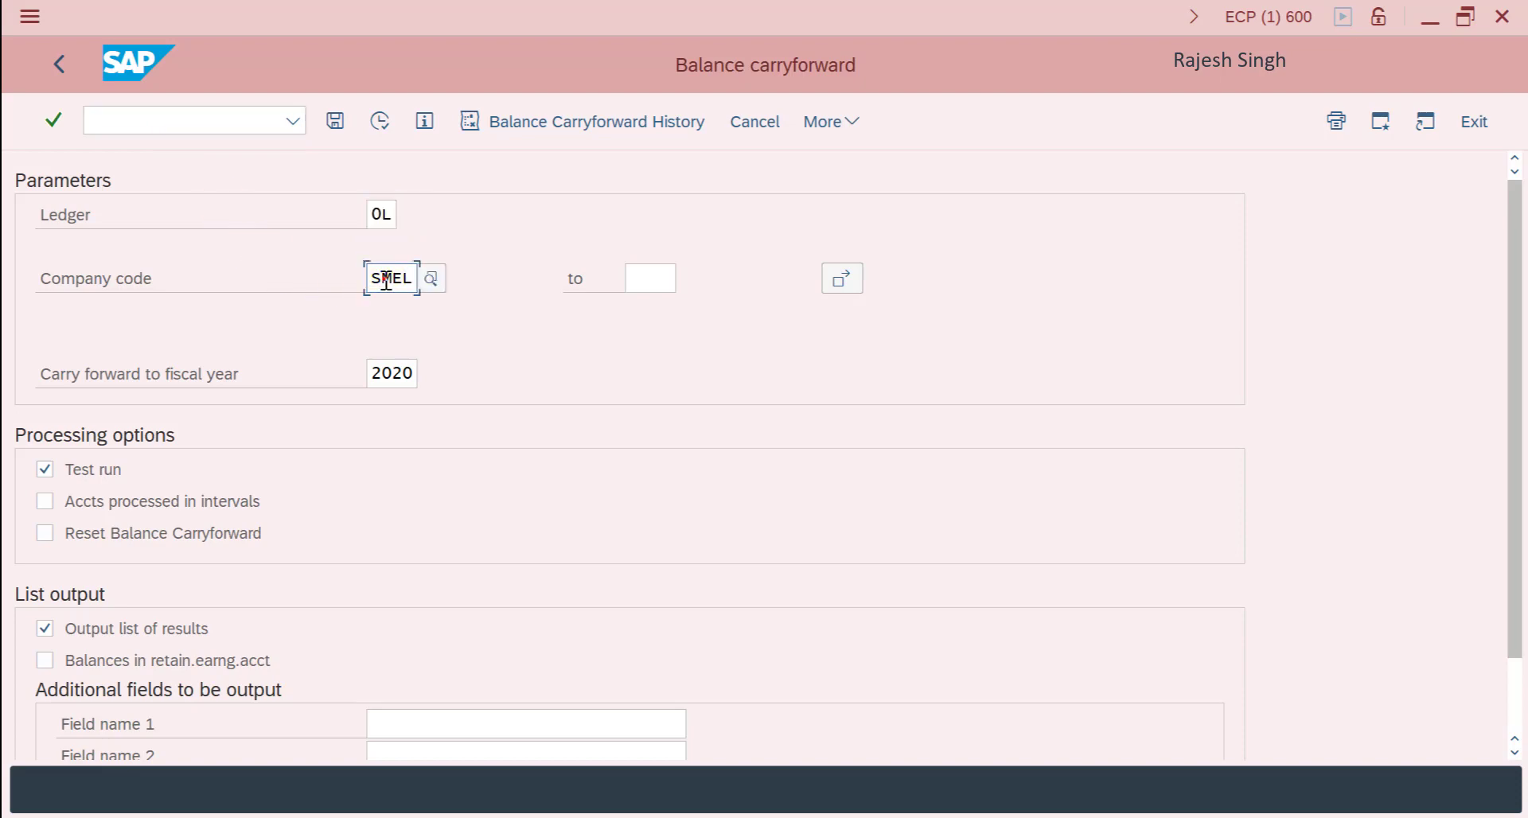
click(388, 372)
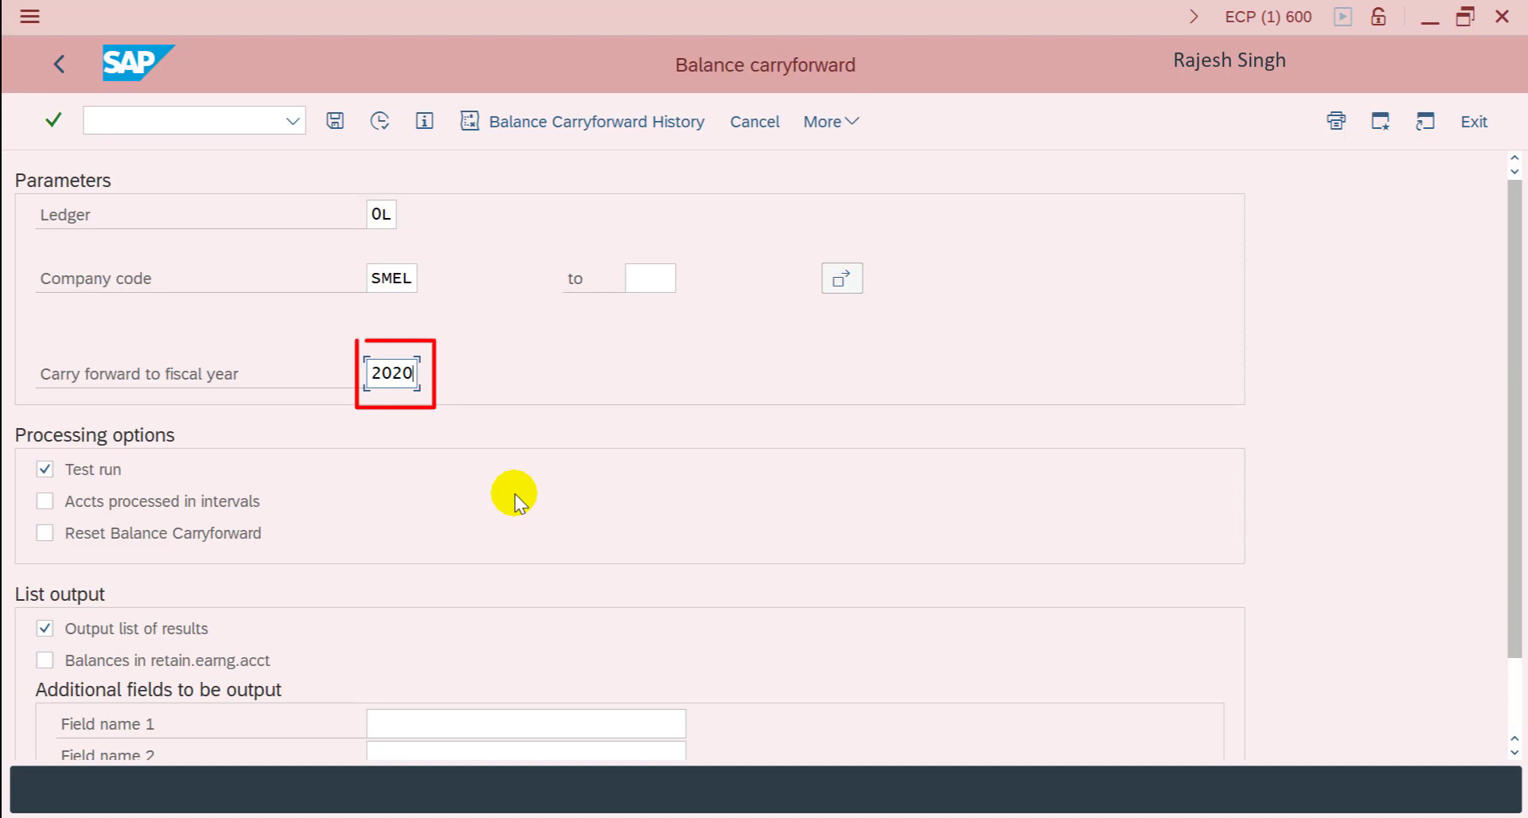
key(BackSpace)
text(1)
key(Return)
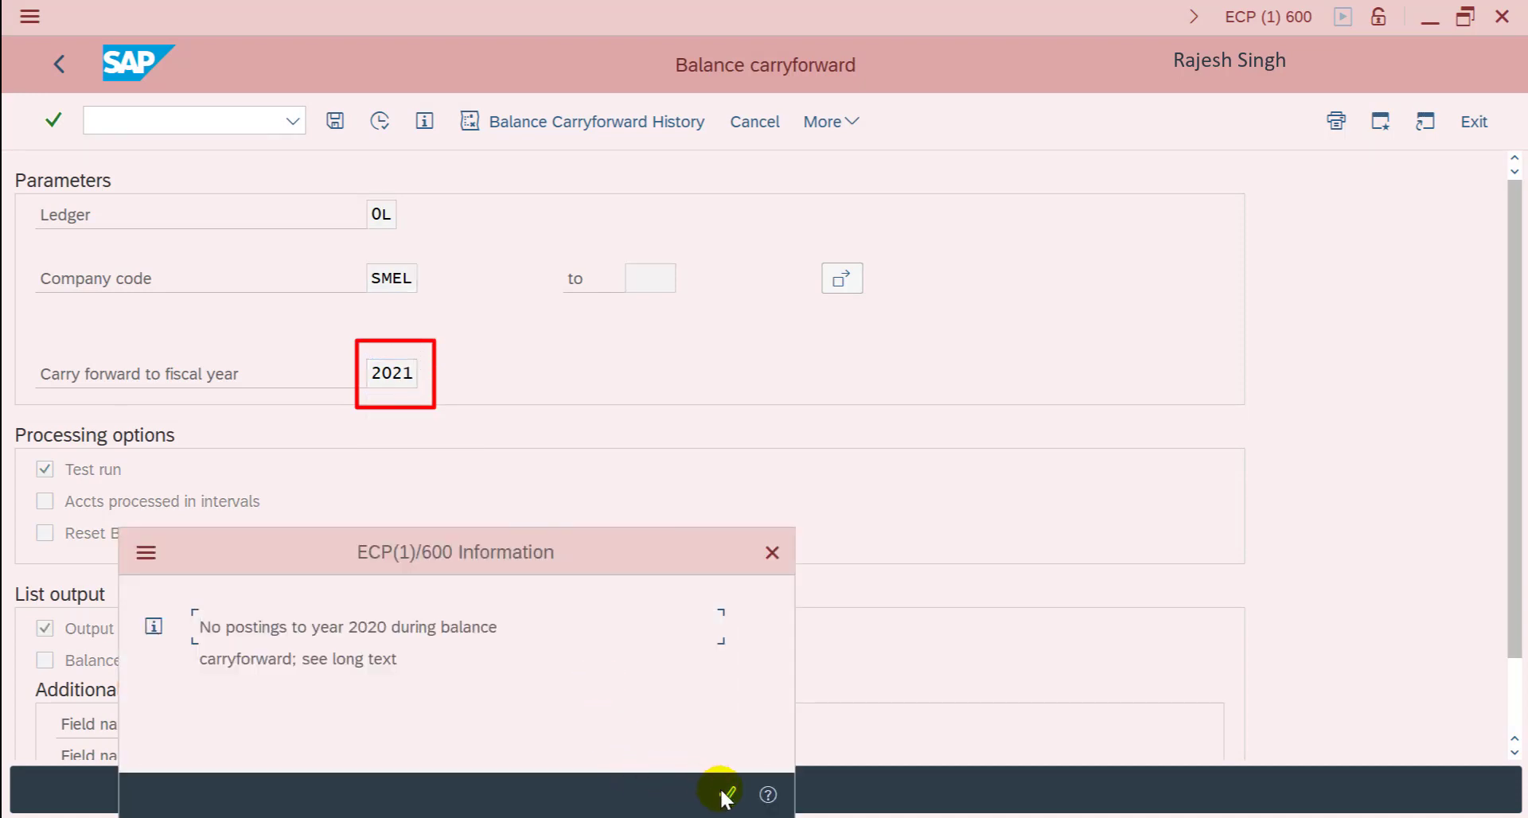
click(726, 794)
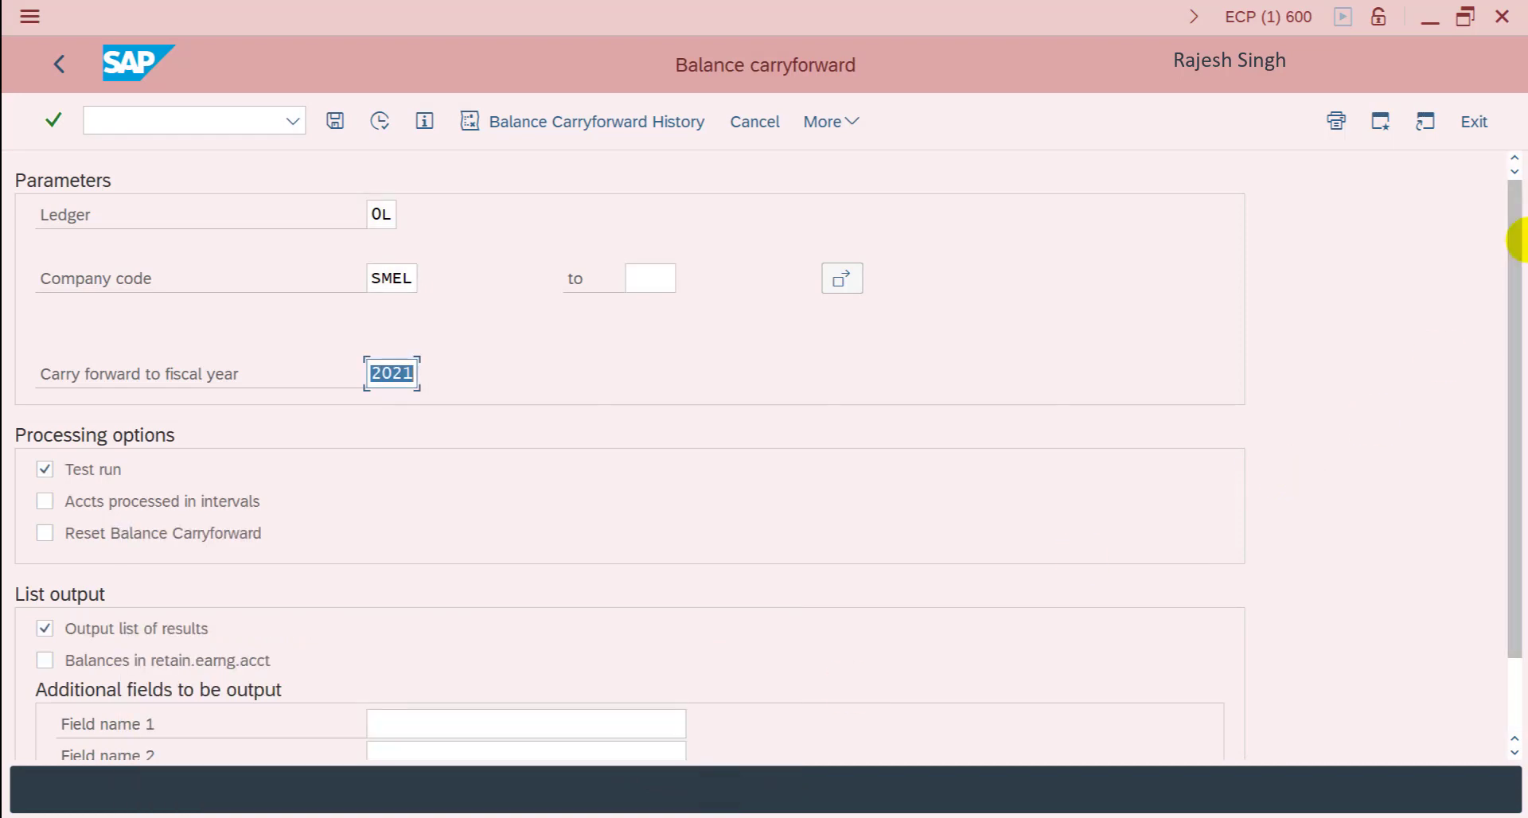
Execute the balance carryforward for company code SMEL to fiscal year 2021 as a test run and display the retained earnings accounts.
scroll(1519, 239, down, 2)
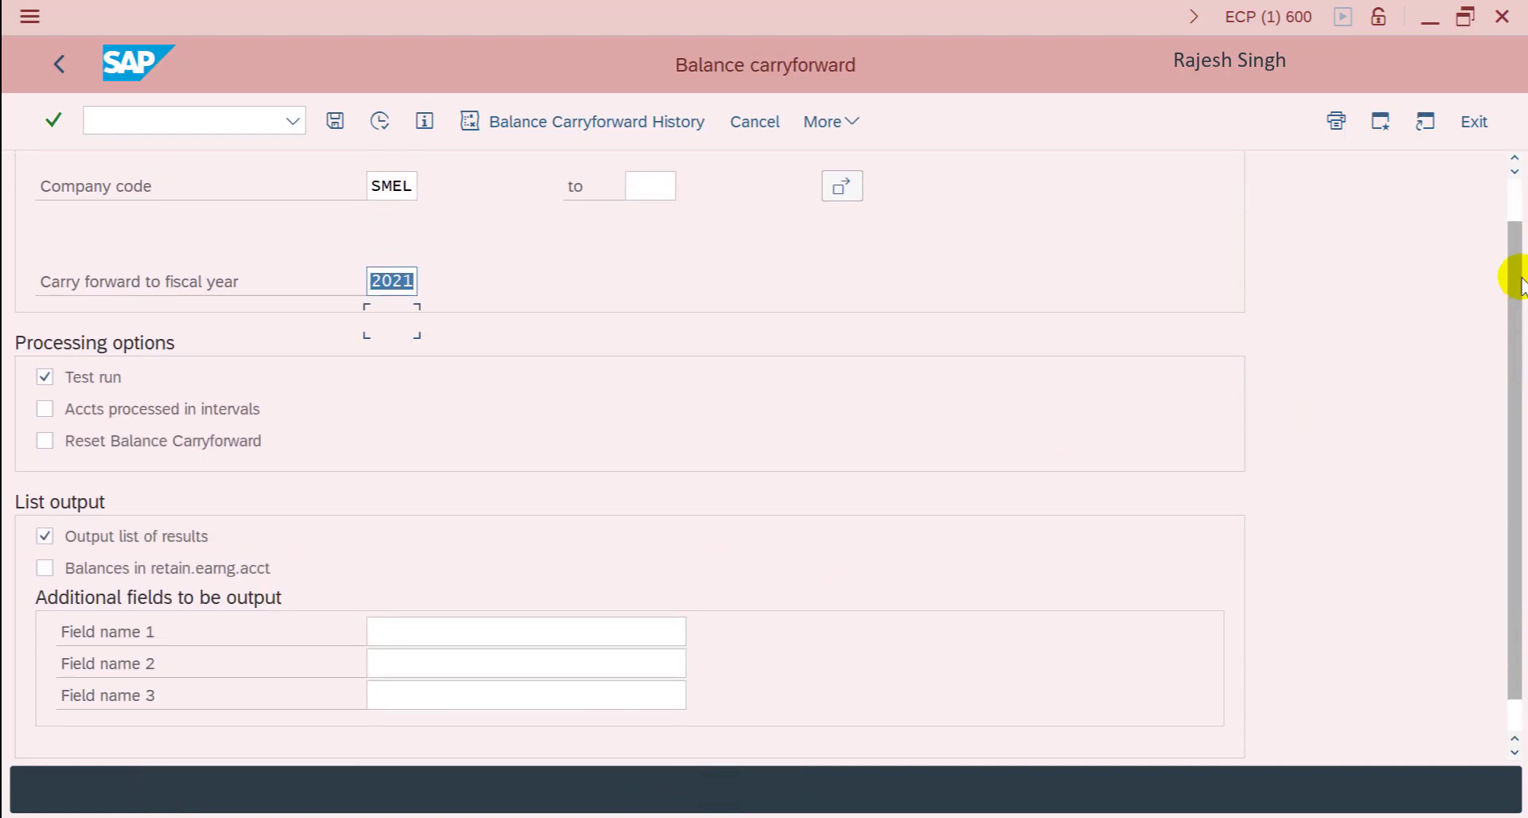
scroll(1520, 283, up, 2)
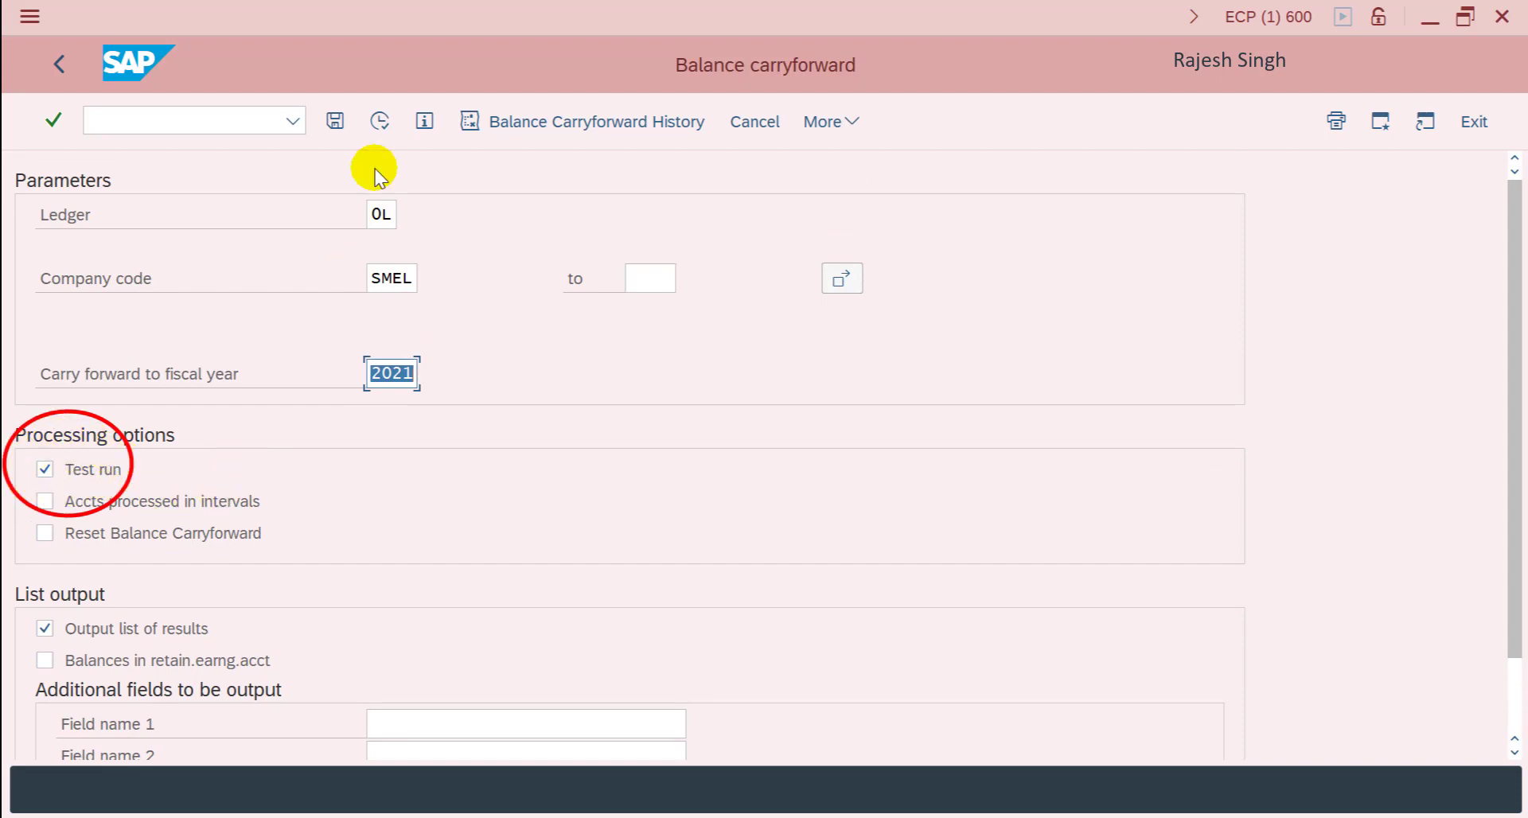
click(381, 121)
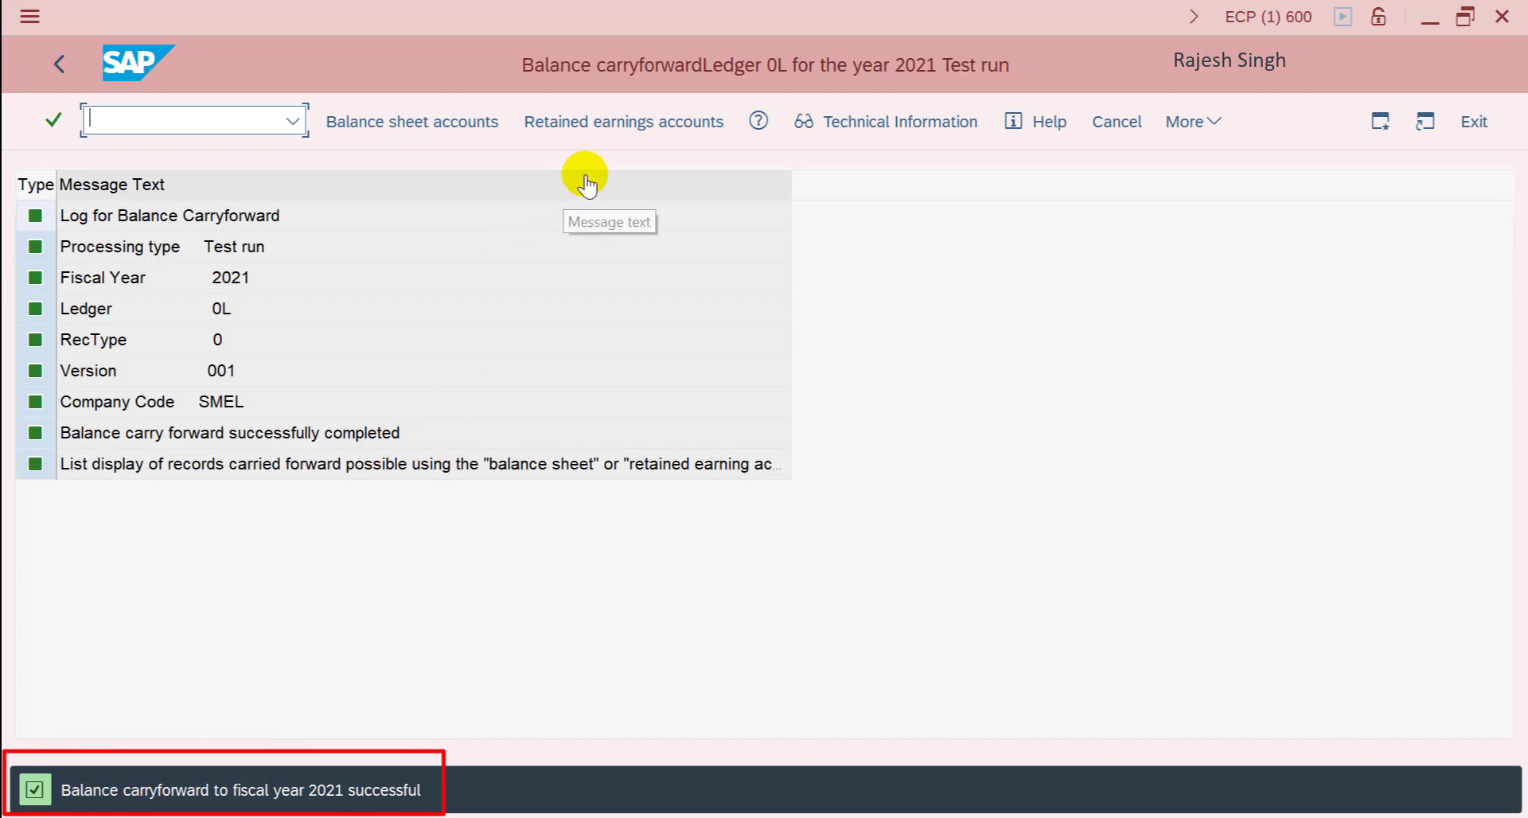
click(641, 140)
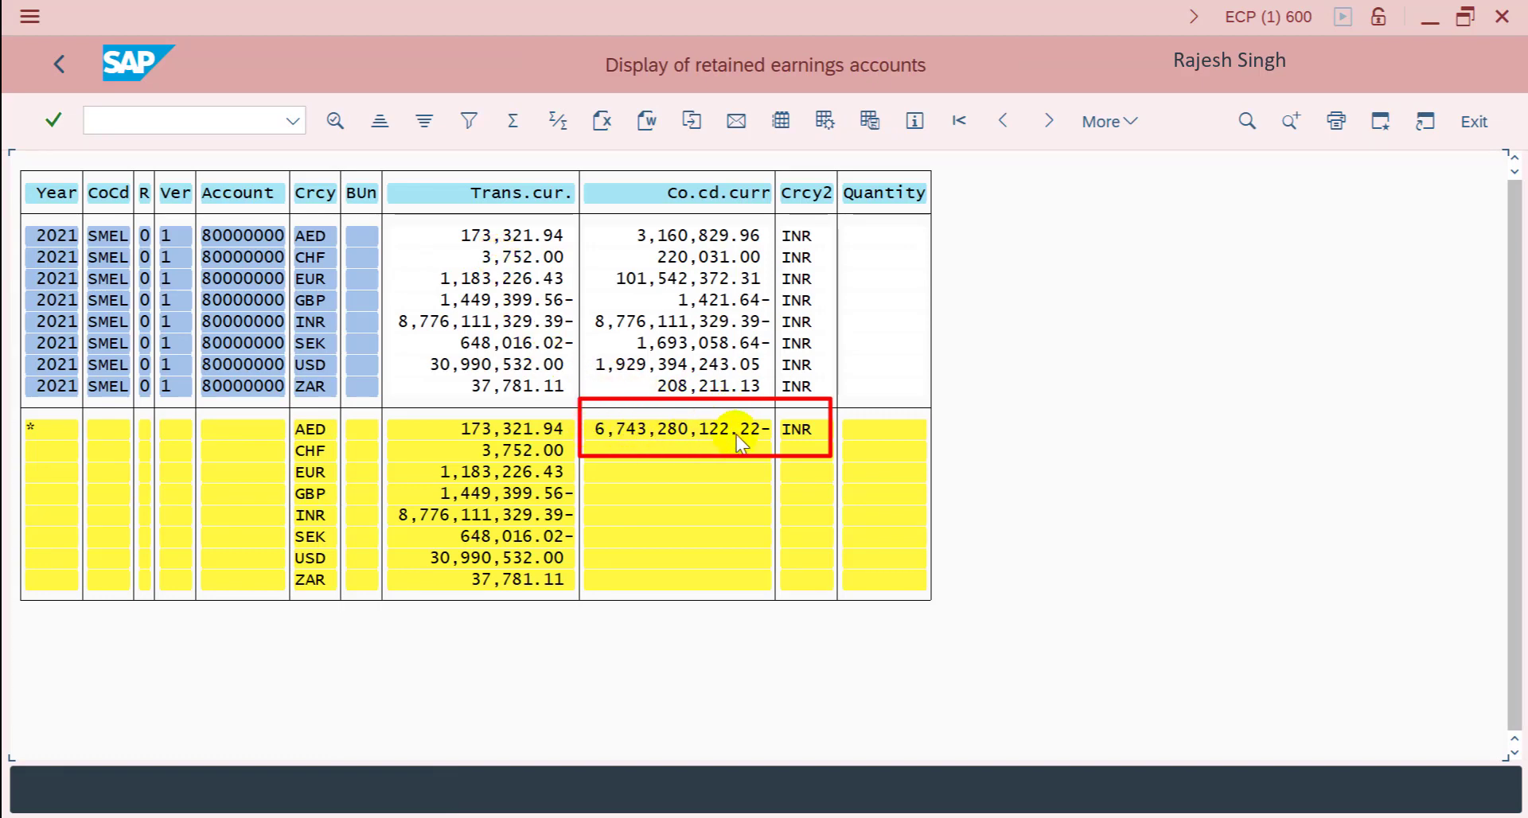
Compare the retained earnings total in company code currency with the expected FY 2021 value in cell E5 of the Excel checklist.
key(alt+Tab)
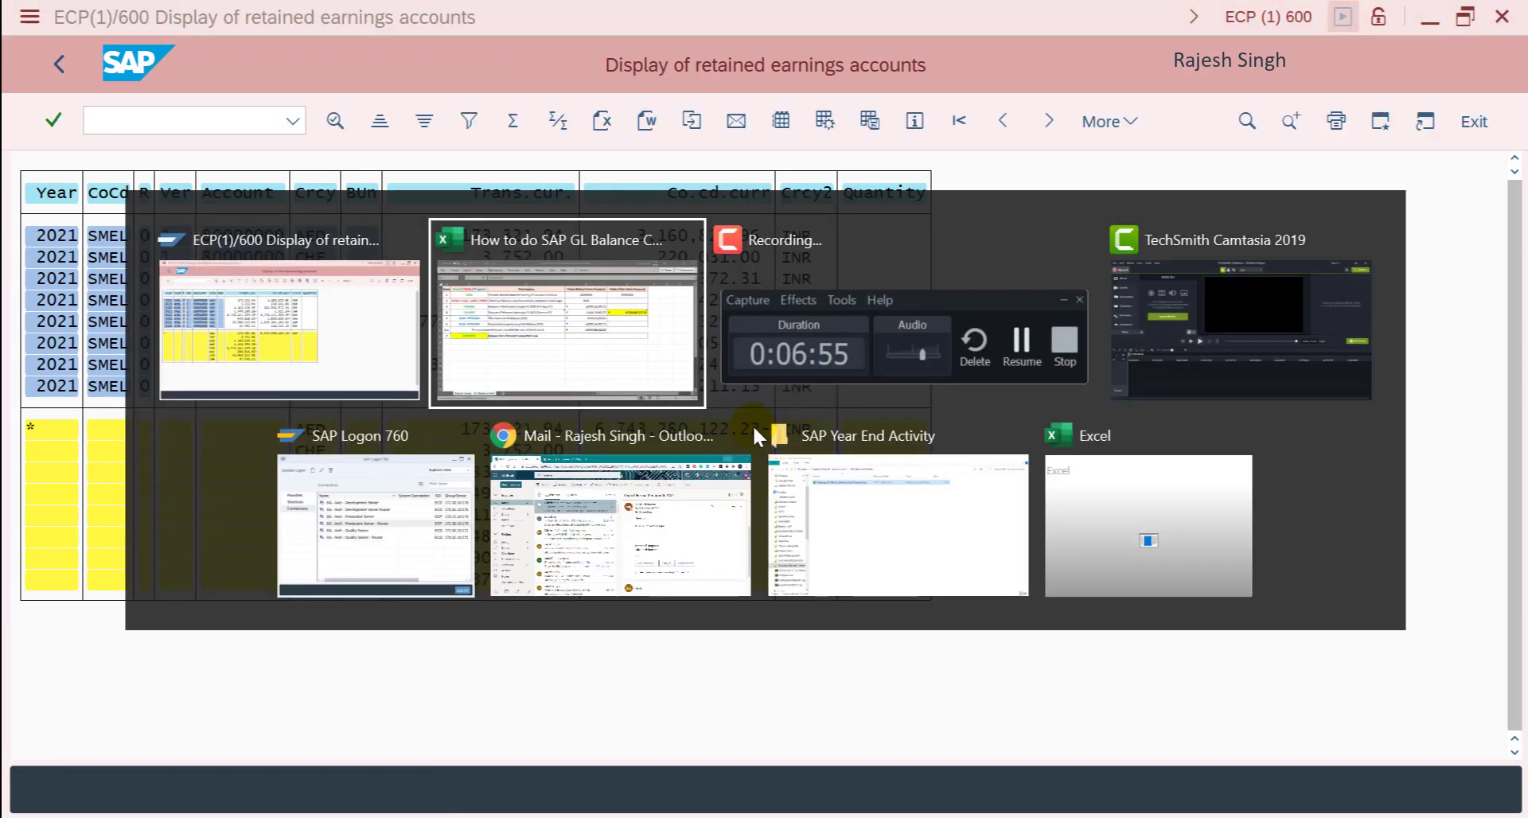
click(1176, 310)
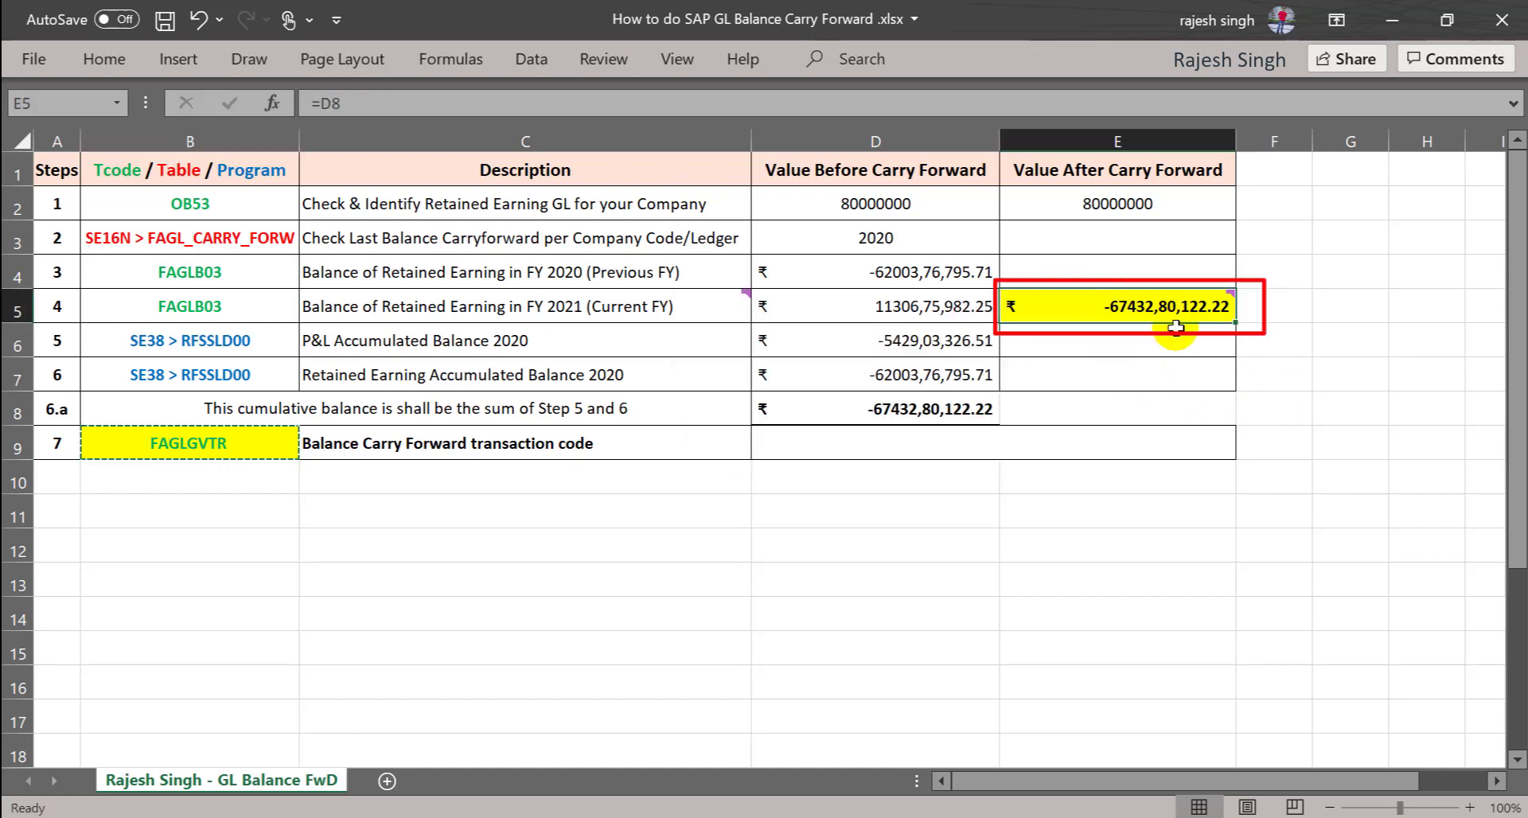
key(alt+Tab)
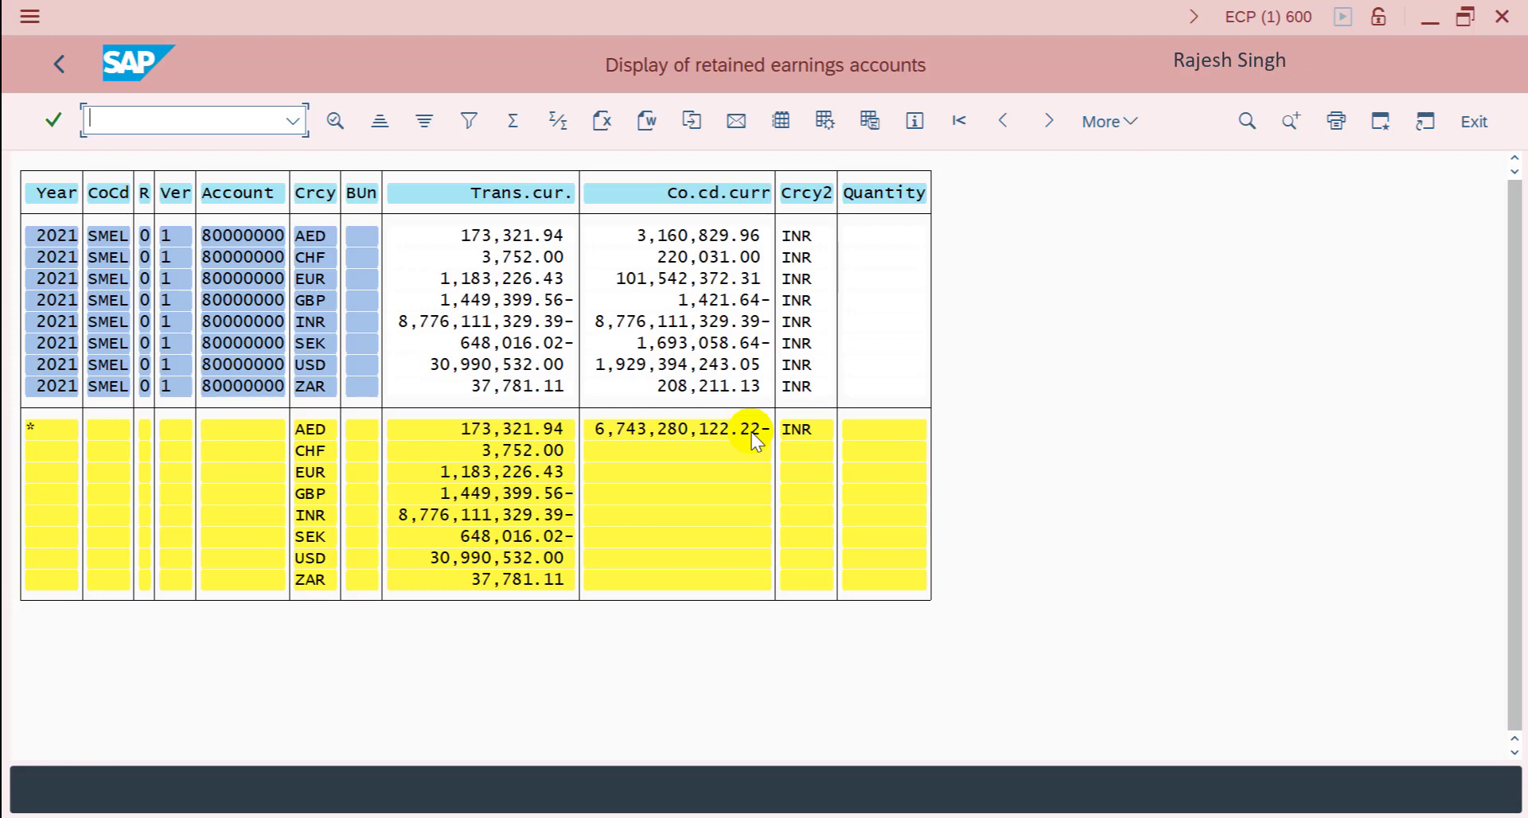
Return to the carryforward parameters, turn off Test run, execute the update run for fiscal year 2021, and acknowledge the information message.
click(54, 72)
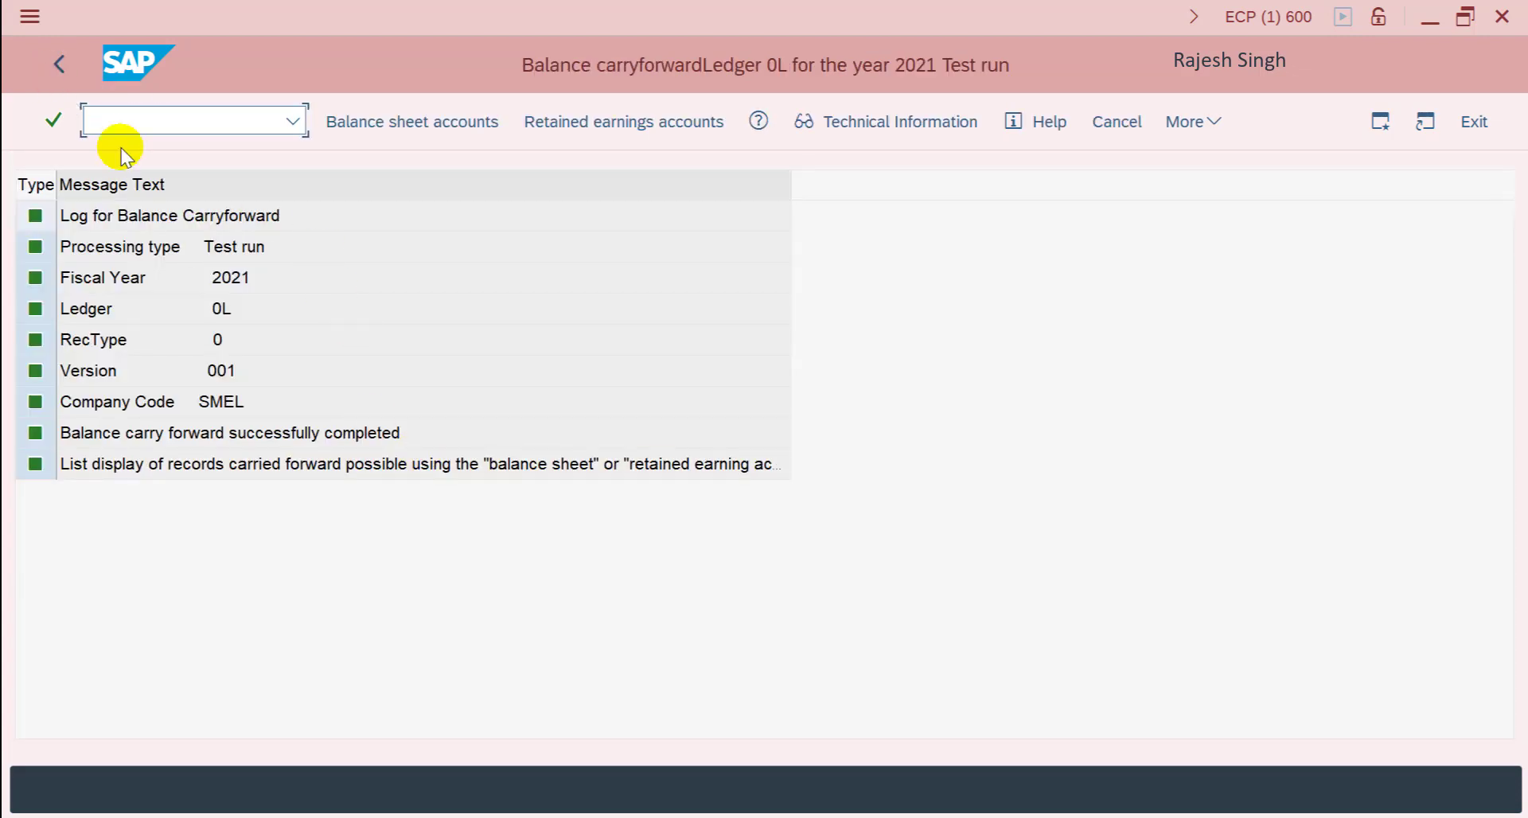
click(54, 69)
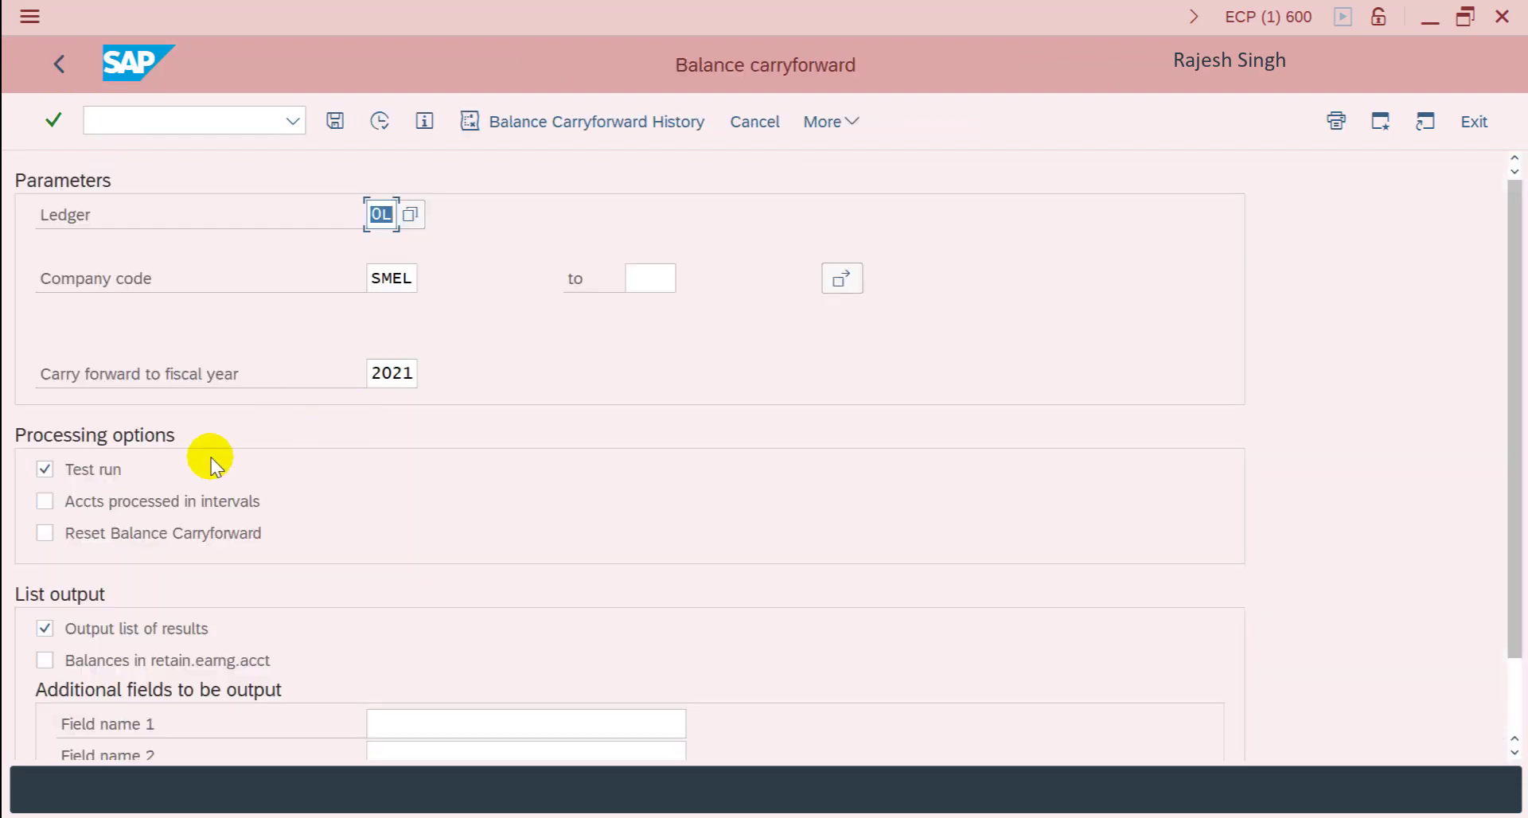
click(55, 472)
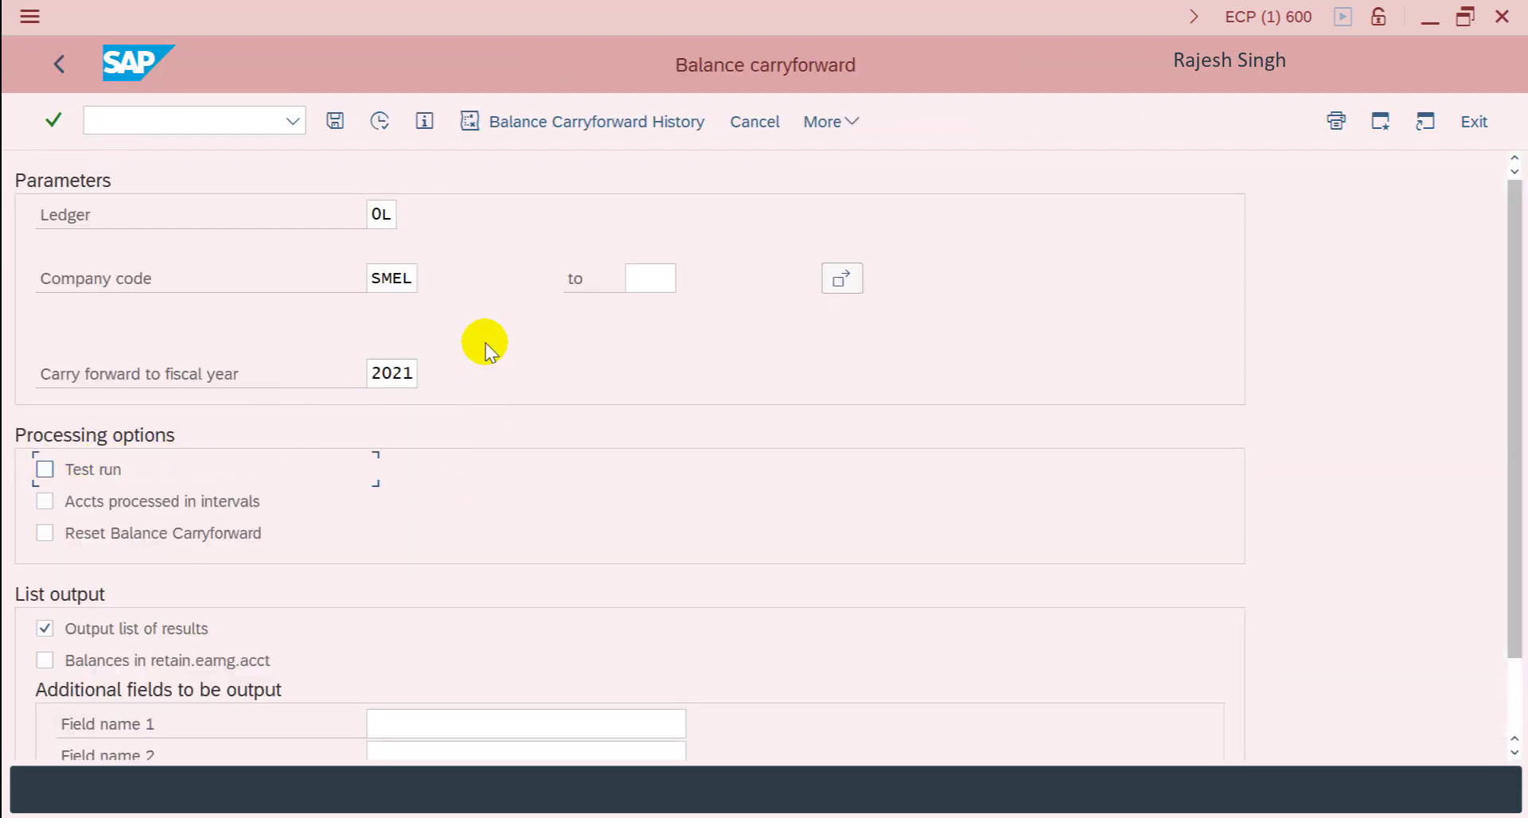
click(379, 121)
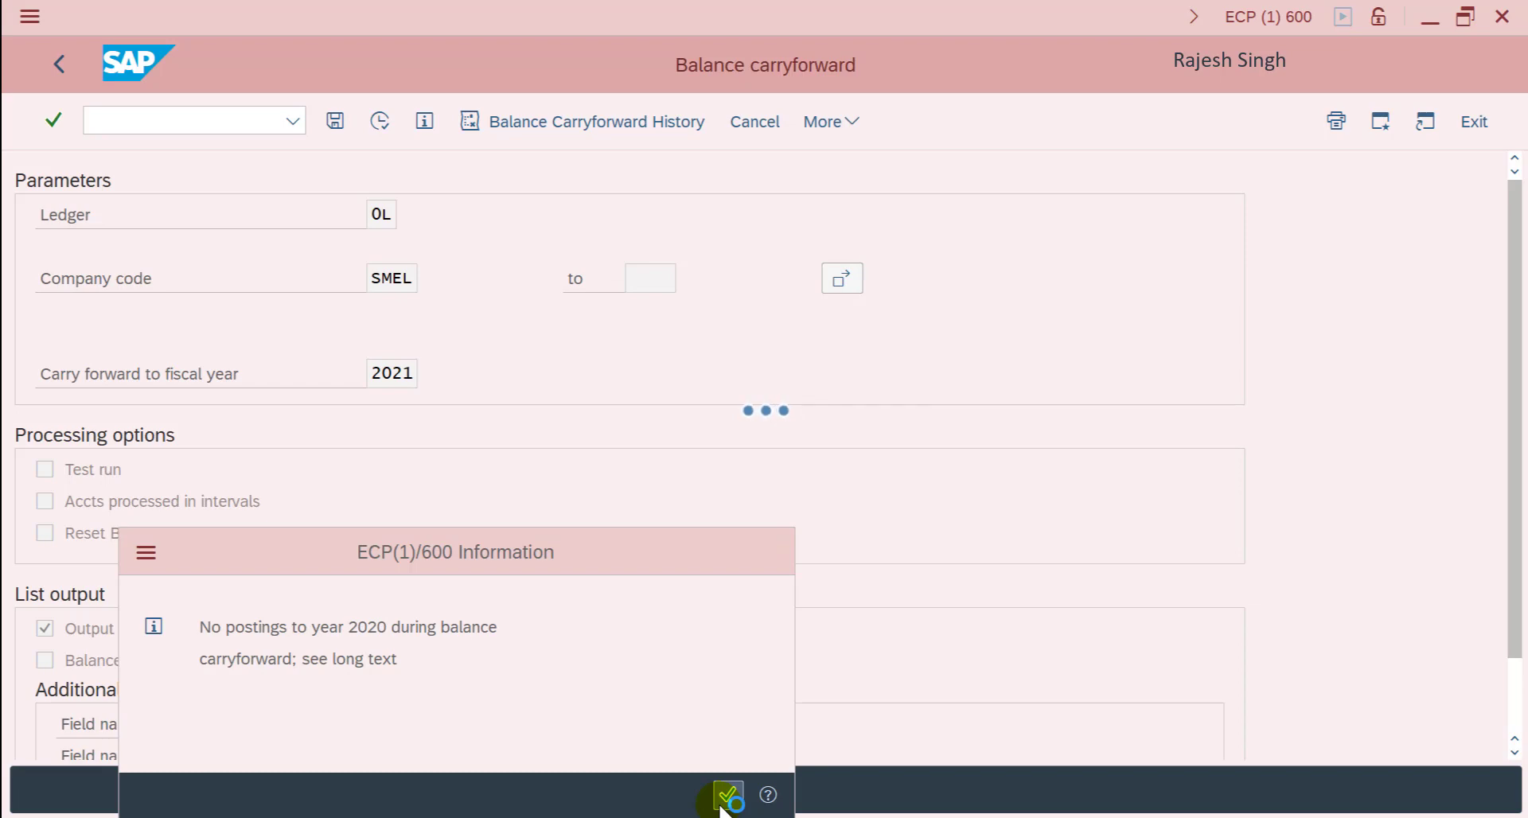
click(726, 796)
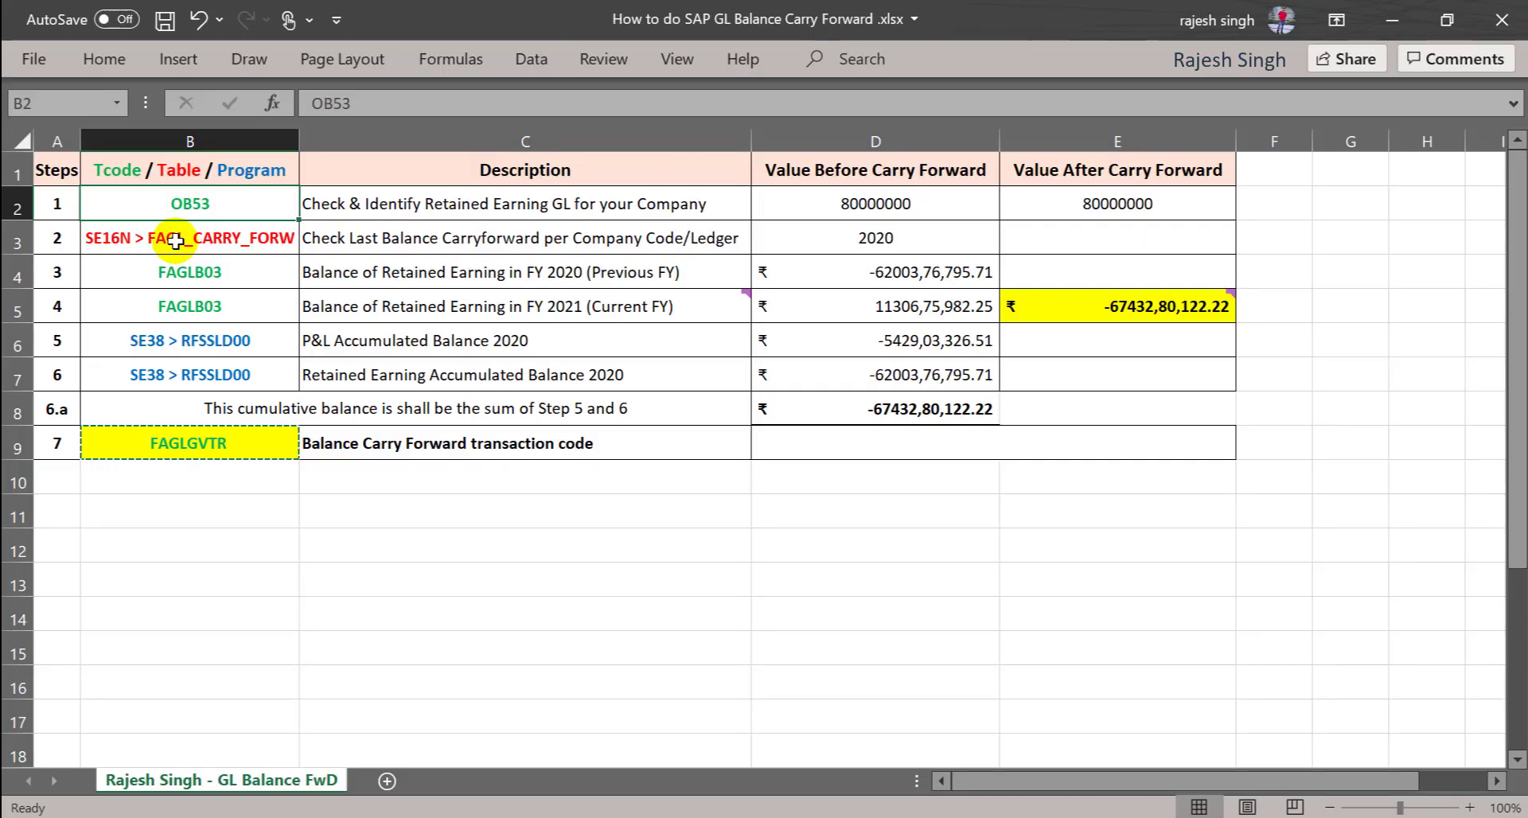
Review step 2 of the Excel checklist, covering the FAGL_CARRY_FORW table check and its before-carry-forward year, and switch back to SAP.
click(176, 241)
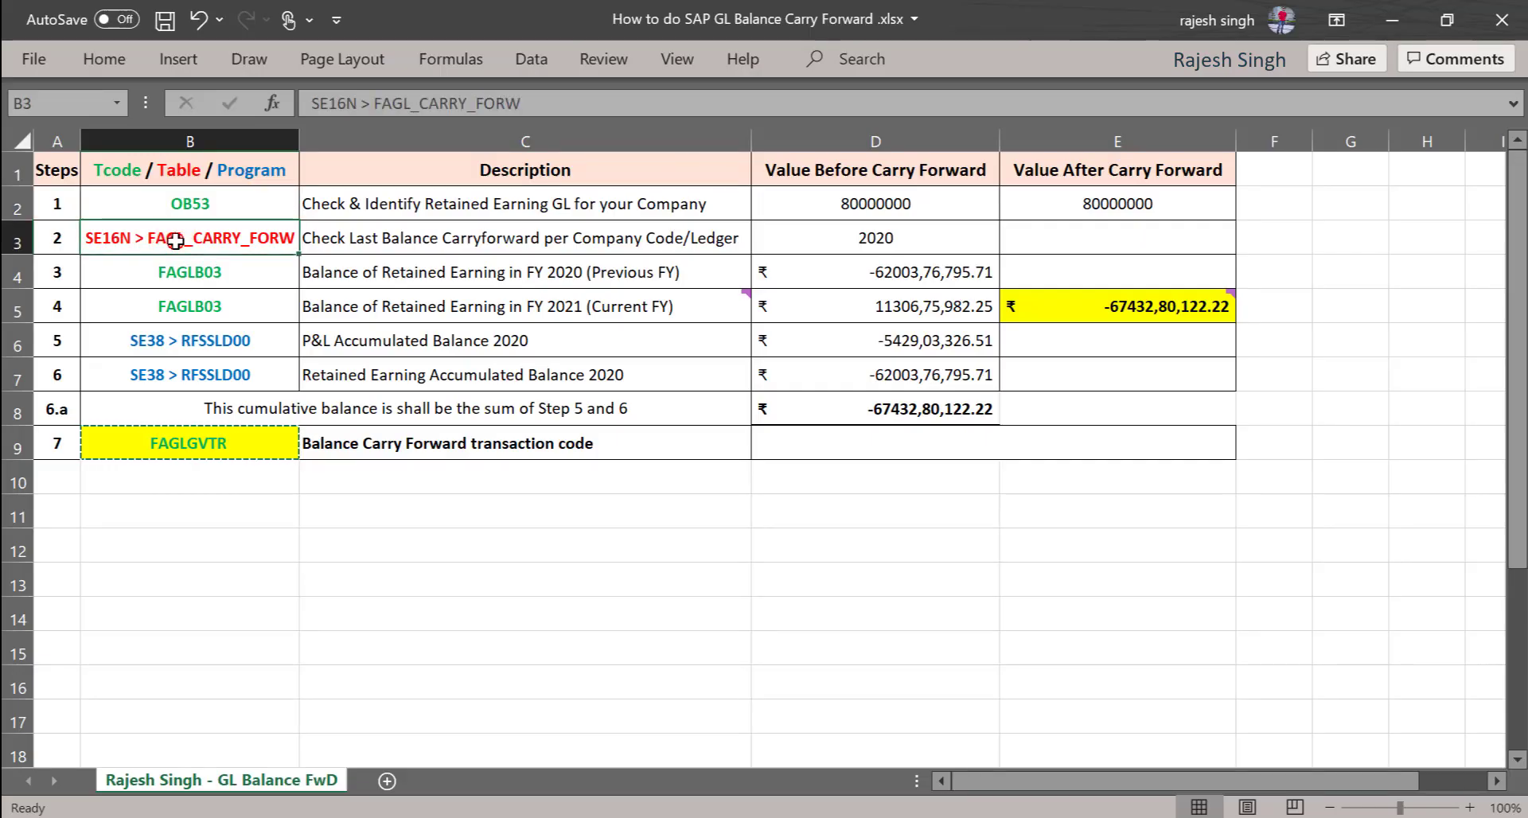
click(830, 246)
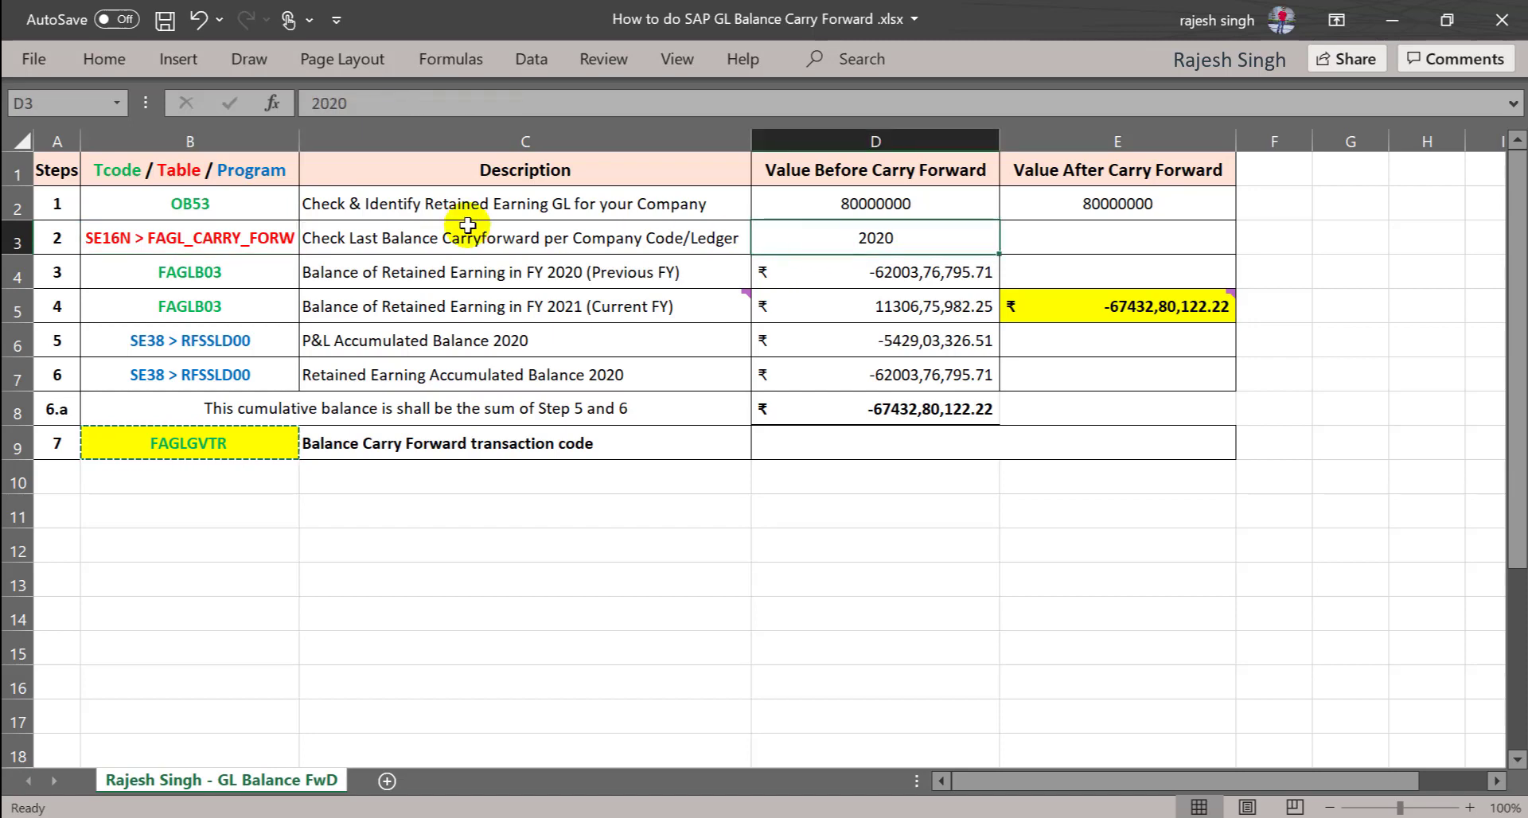
click(245, 241)
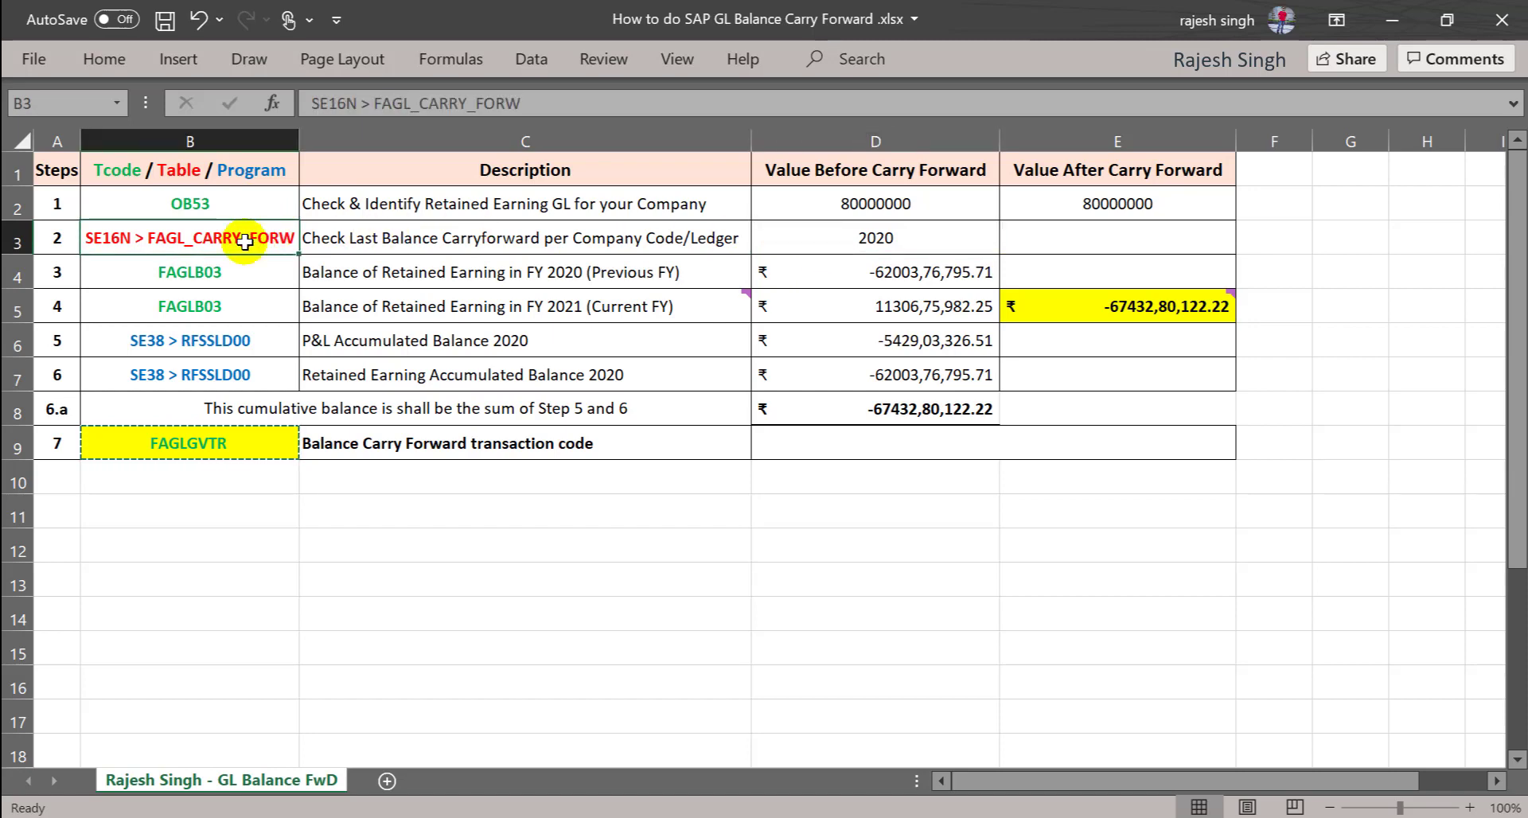
key(alt+Tab)
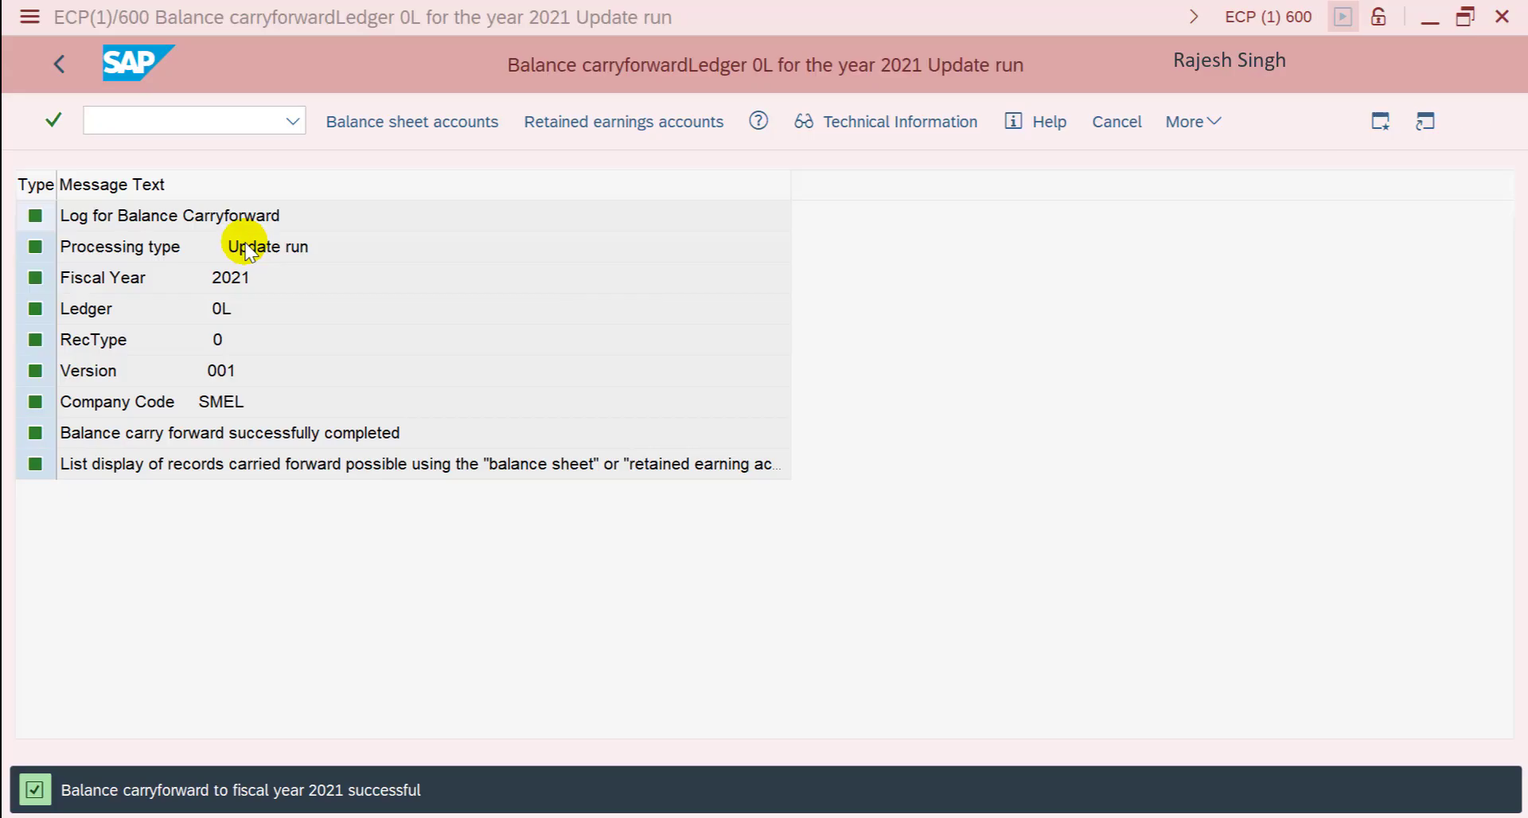
Leave the balance carryforward log for SAP Easy Access and run transaction SE16N.
key(F3)
key(F3)
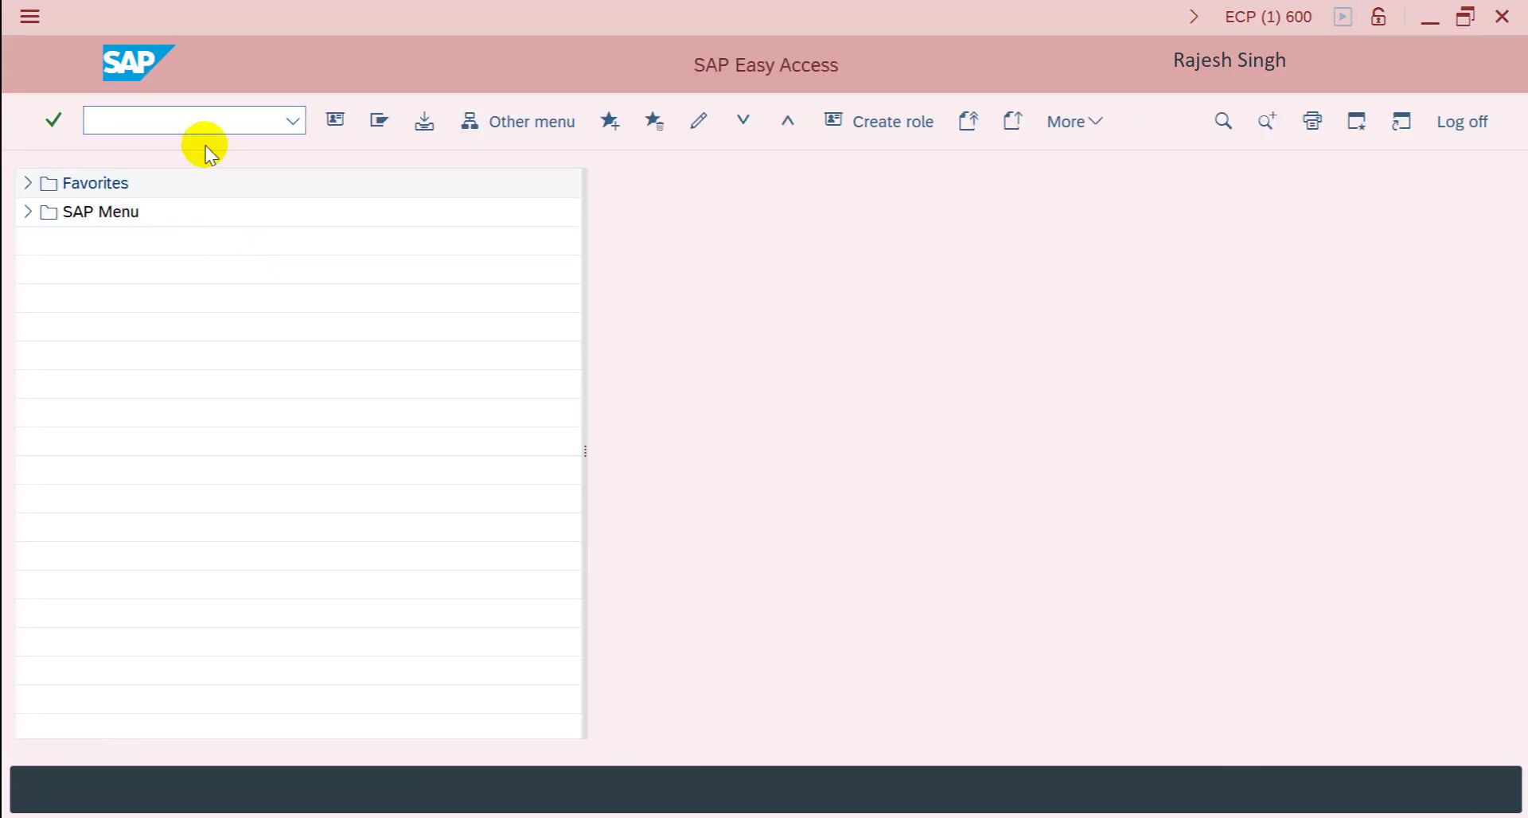
text(se16n)
key(Return)
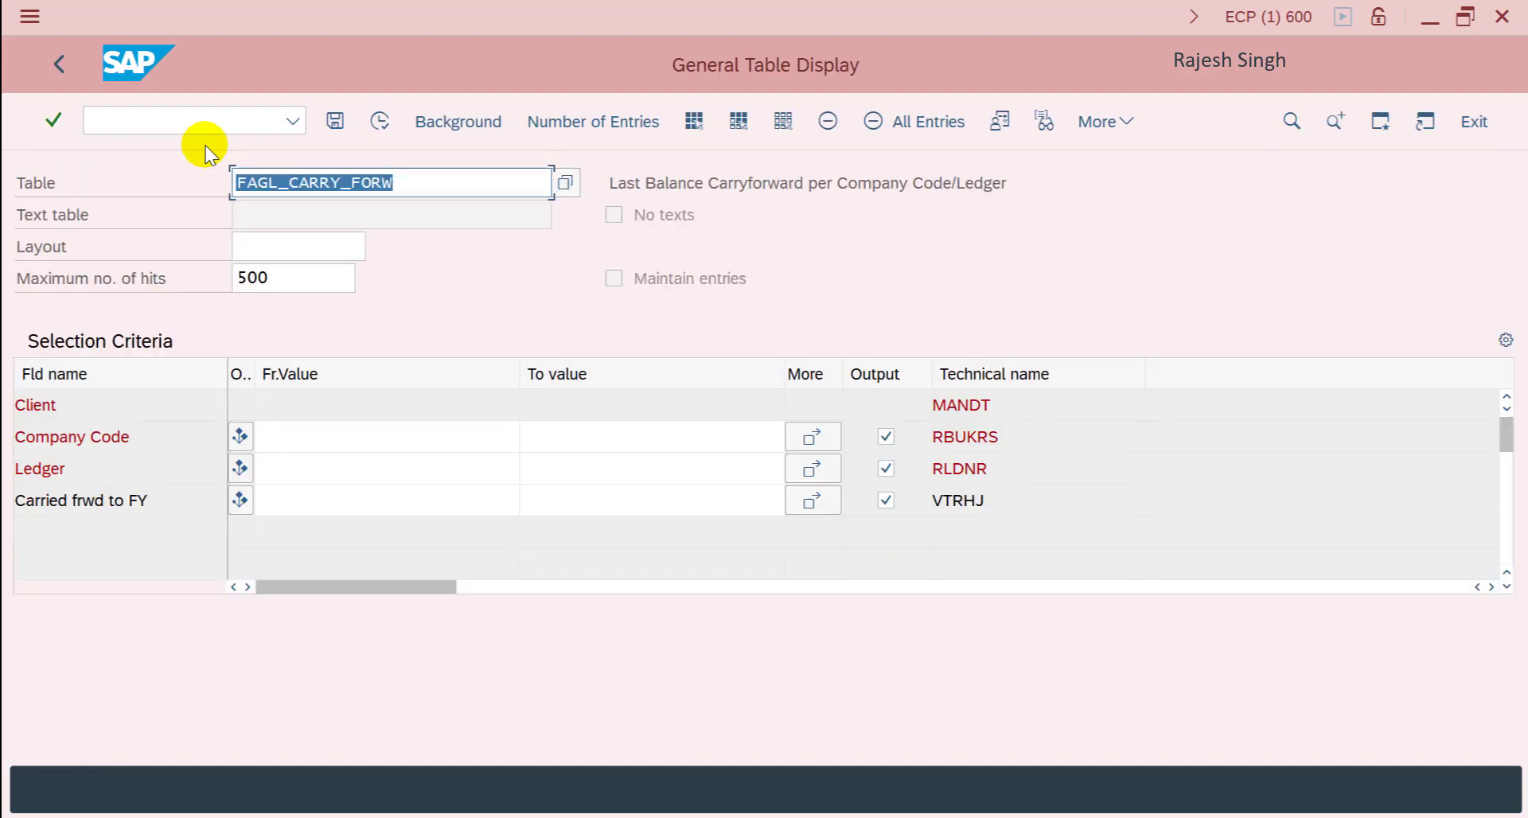
Display the FAGL_CARRY_FORW entries for company code SMEL, check the carried-forward fiscal year, and return to the selection criteria.
click(382, 435)
text(smel)
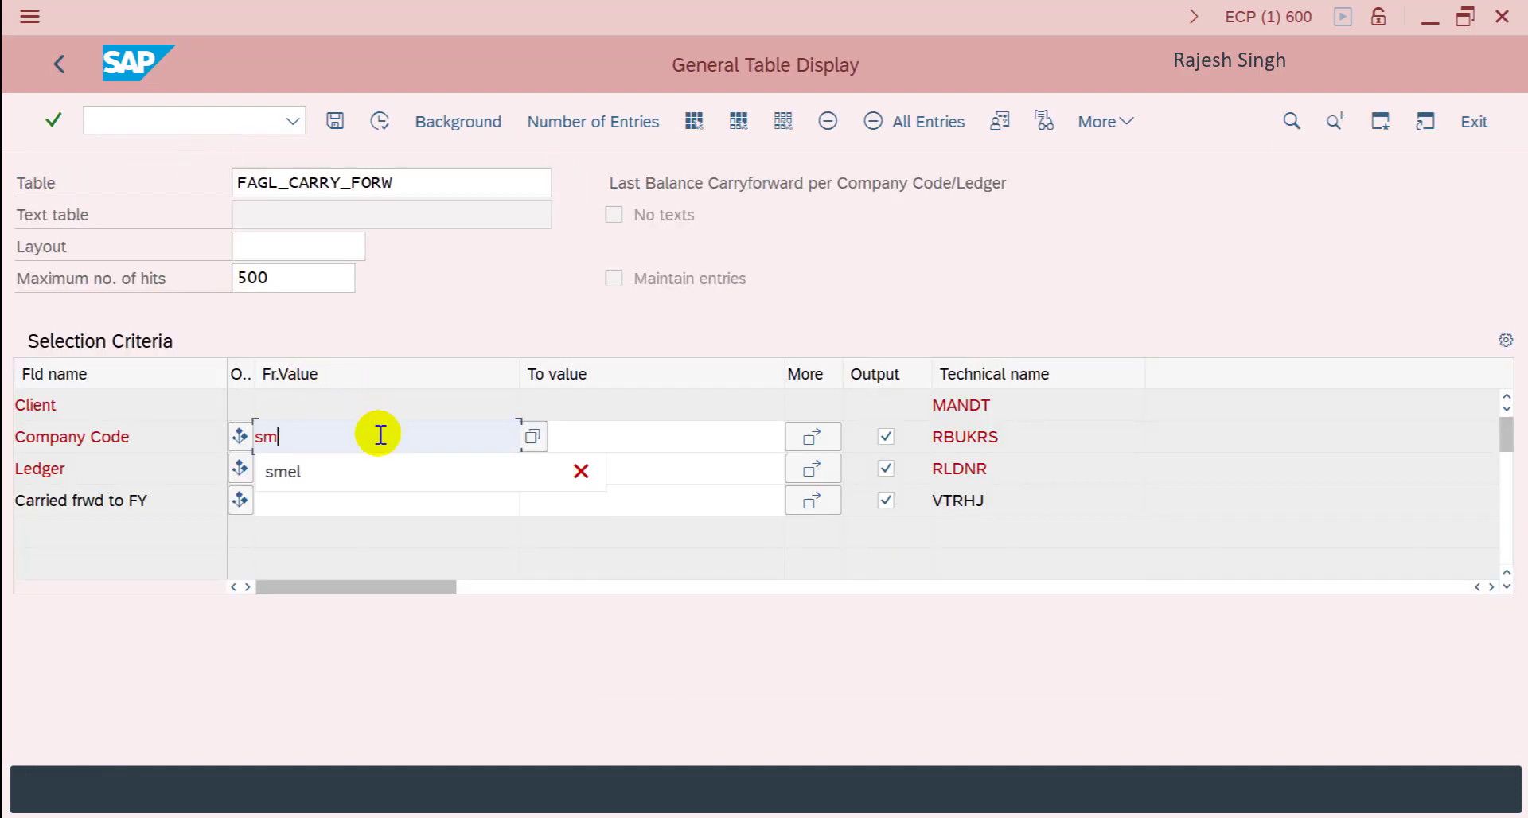
key(Return)
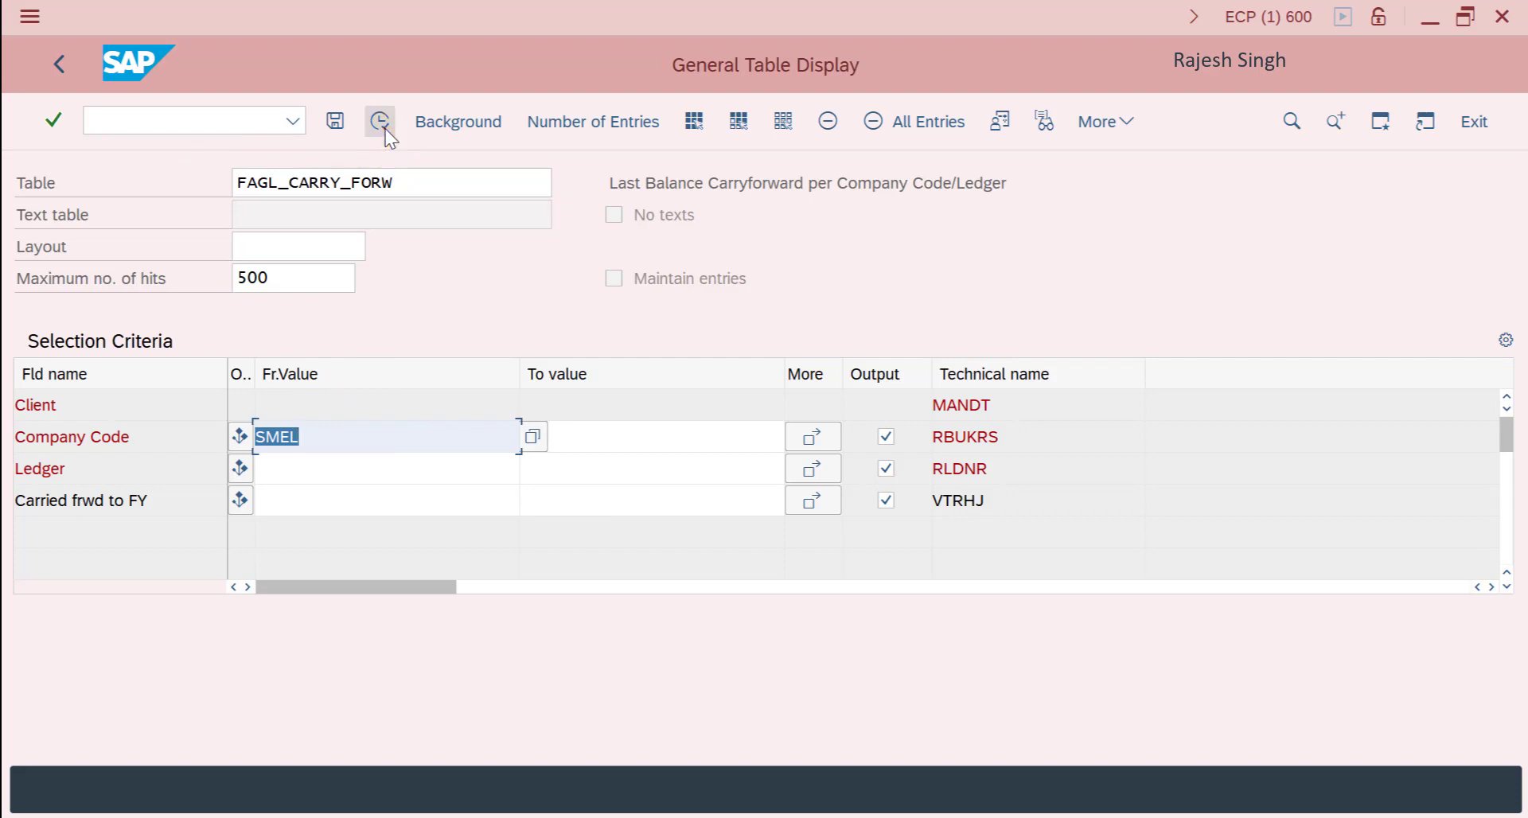
click(379, 123)
click(200, 394)
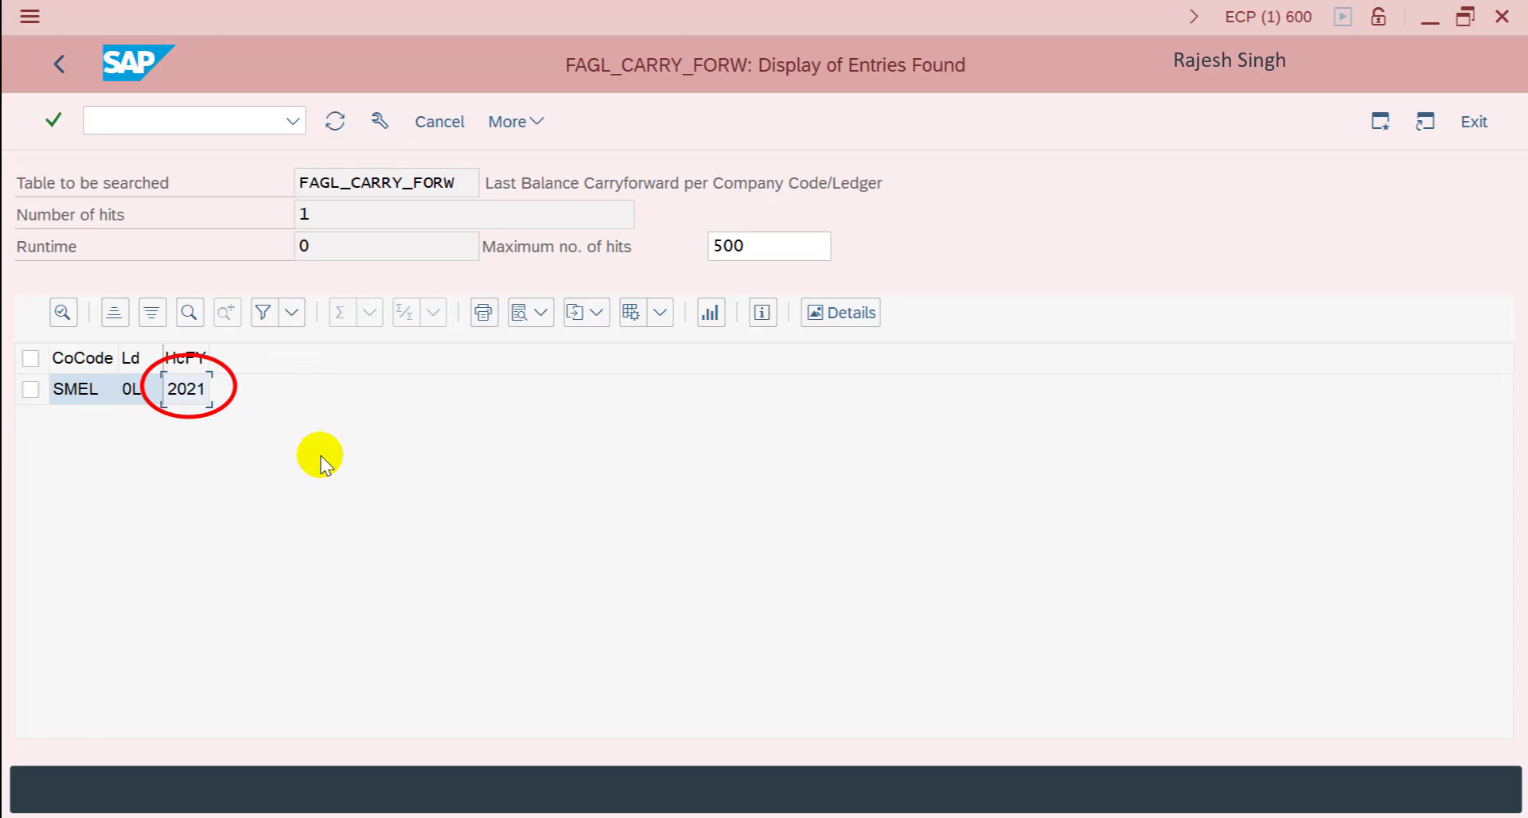
key(F3)
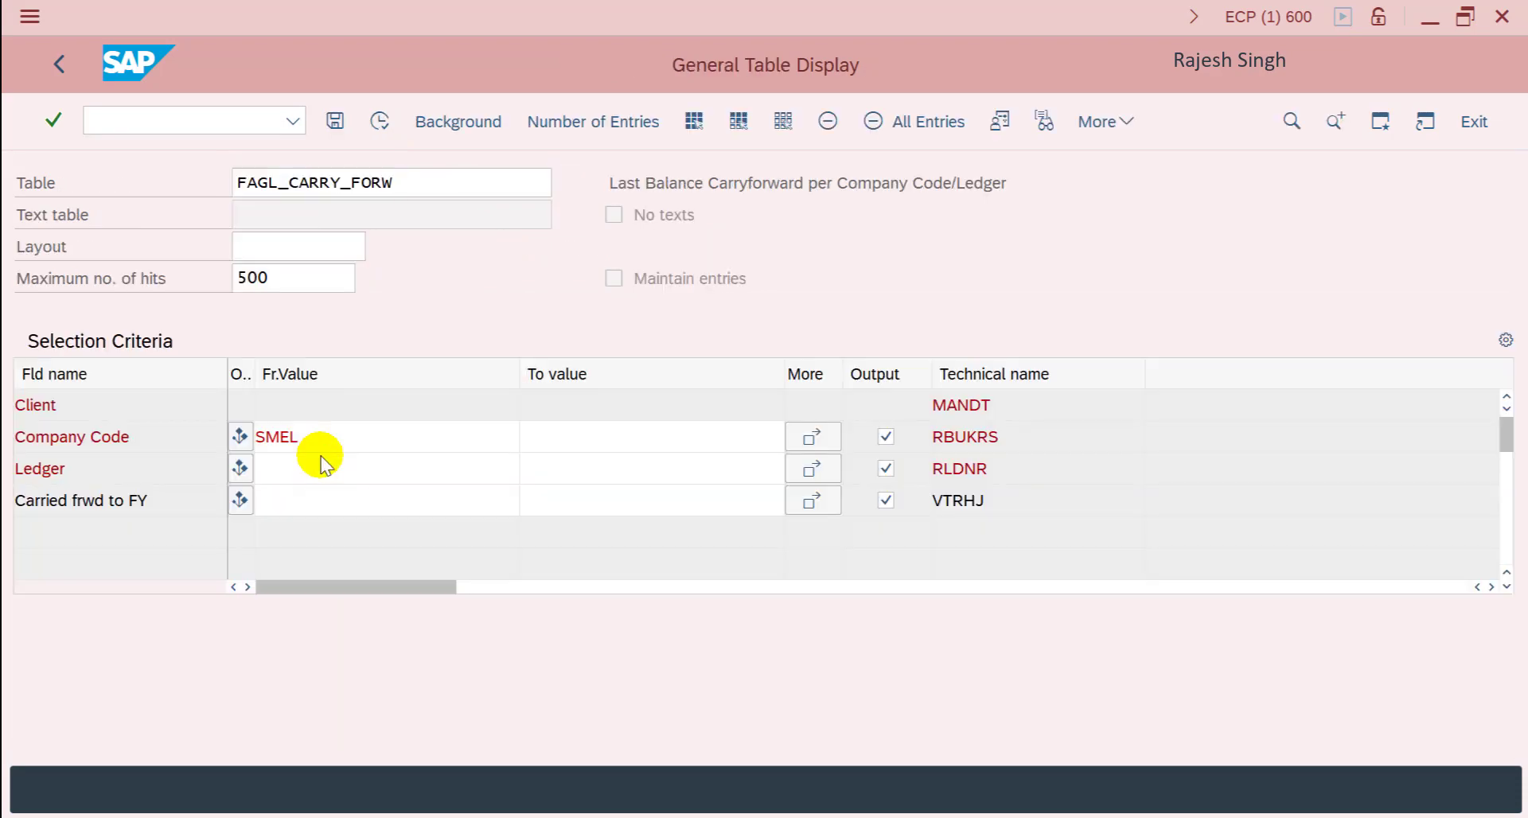